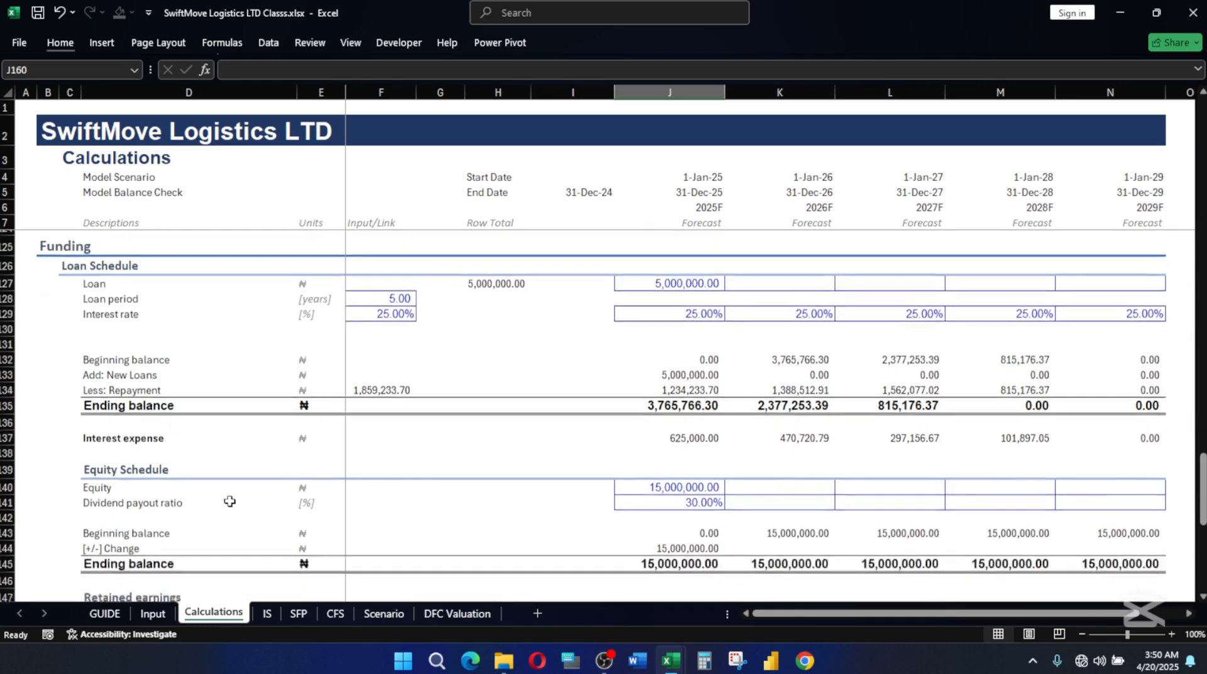
- Review the Retained earnings schedule on the Calculations sheet, including the 2025 beginning and ending balance formulas
scroll(685, 523, "down", 1)
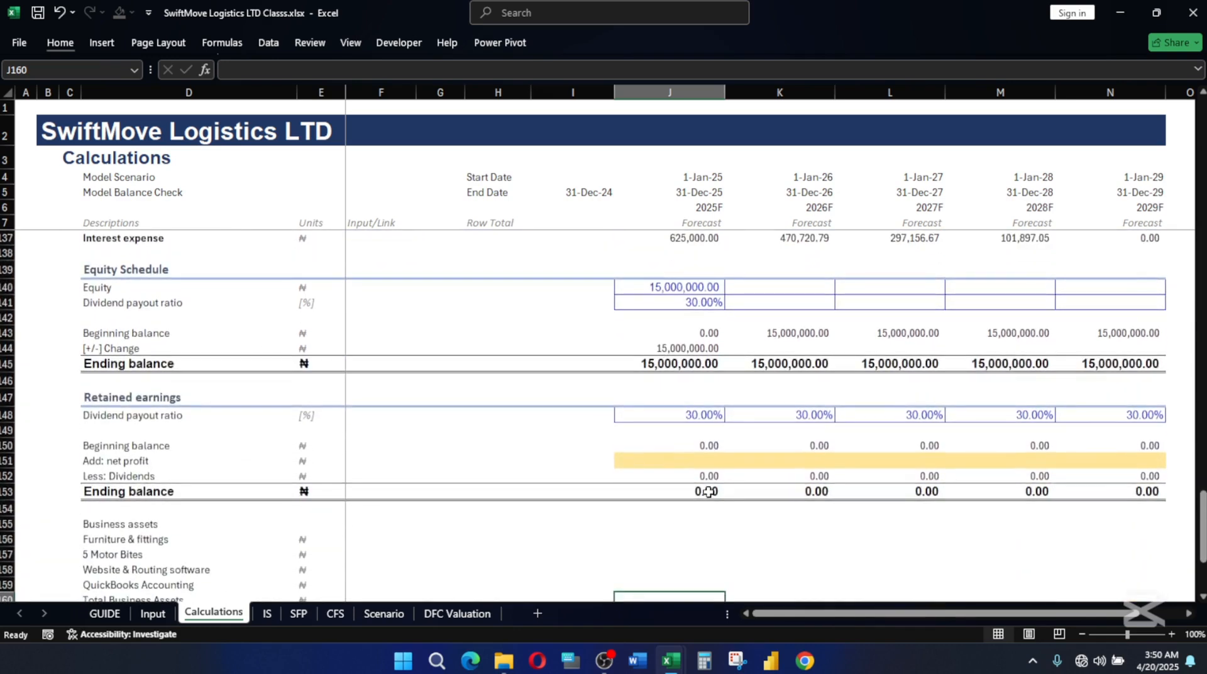
left_click(706, 491)
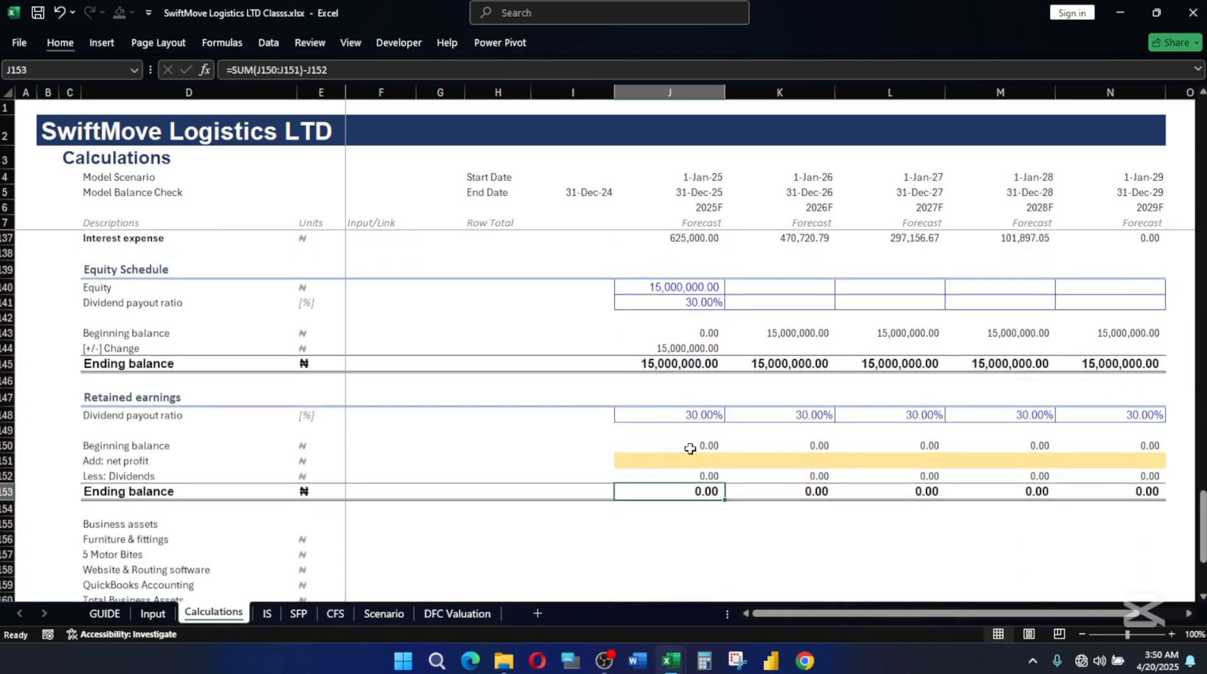
left_click(704, 436)
left_click(702, 490)
scroll(702, 503, "up", 1)
scroll(642, 531, "up", 1)
scroll(641, 528, "down", 2)
scroll(553, 480, "down", 2)
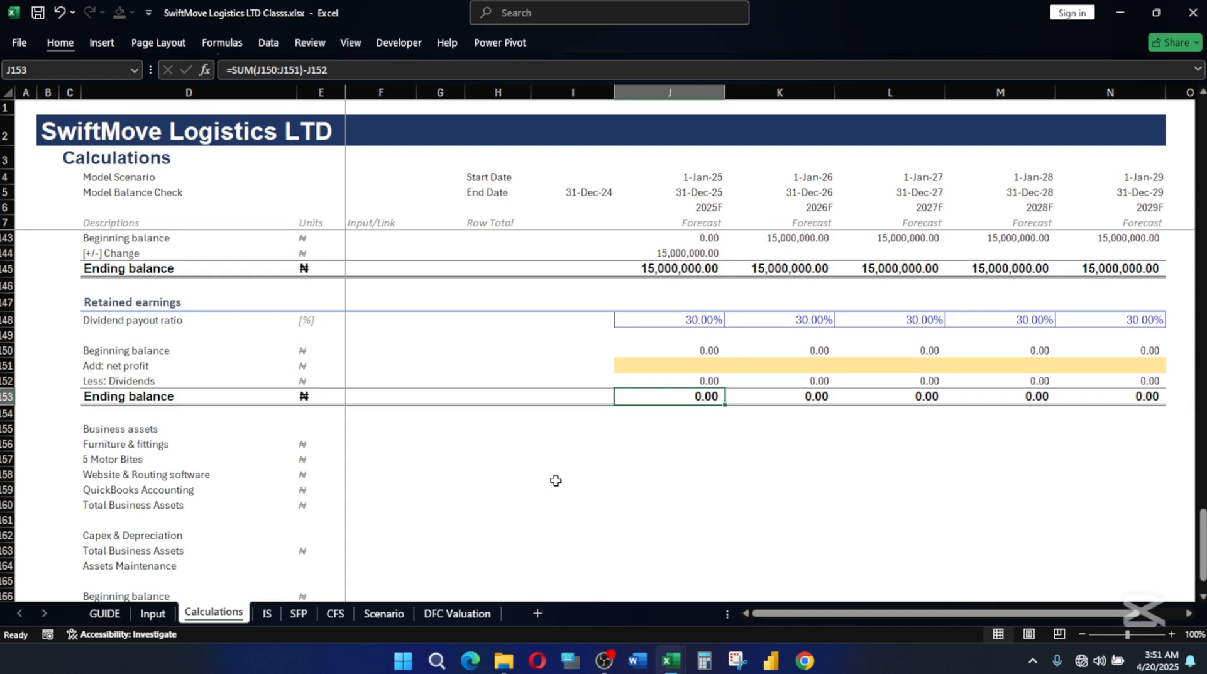
- Check how the Business assets and Capex & Depreciation sections are laid out in the reference workbook SwiftMove Logistics LTD.xlsx, and return to the class workbook
left_click(97, 428)
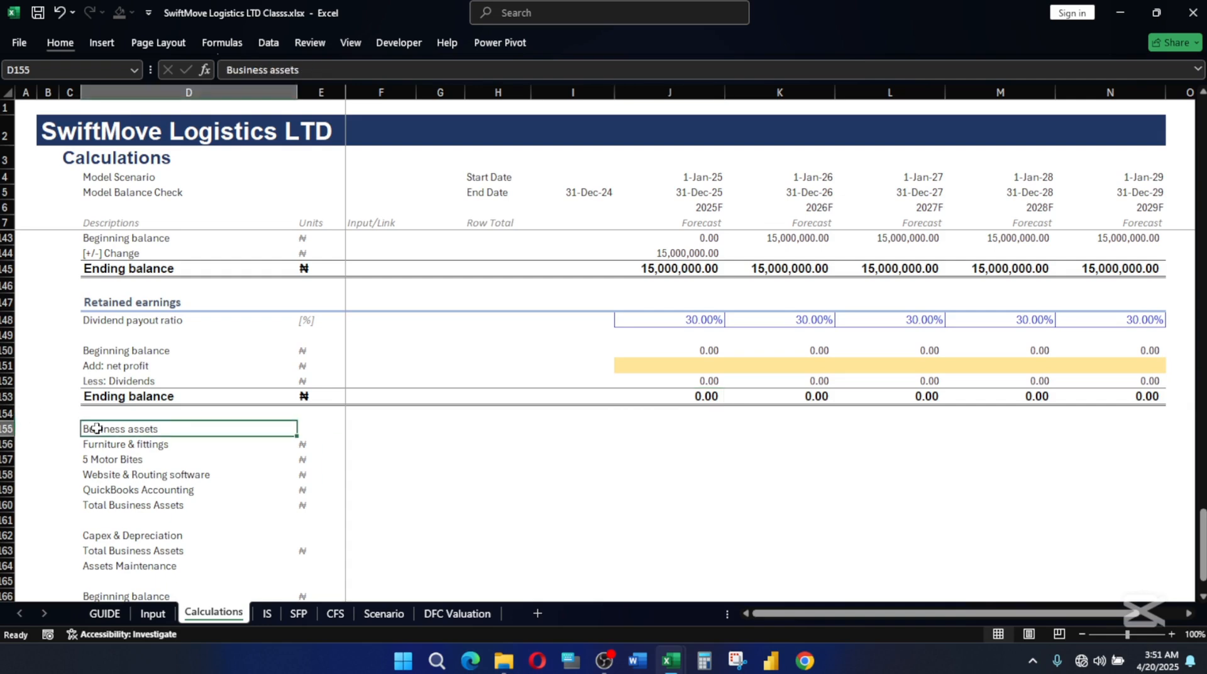
left_click_drag(96, 428, 522, 430)
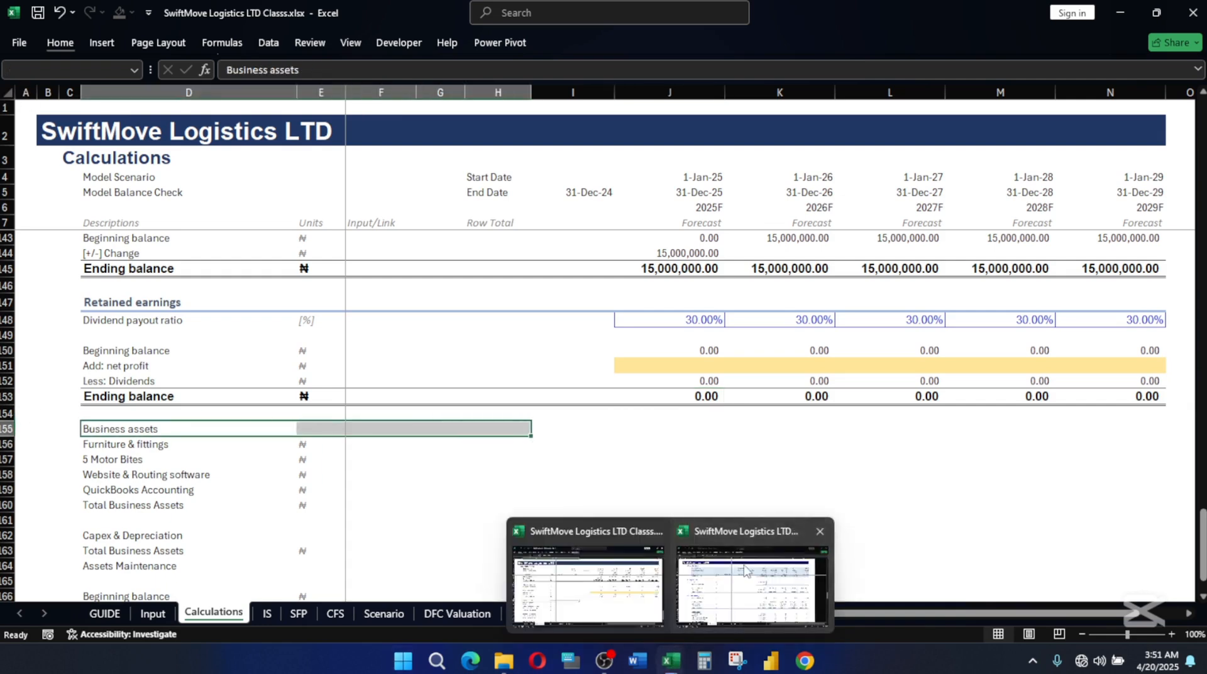
left_click(632, 572)
scroll(452, 450, "down", 6)
scroll(464, 450, "up", 1)
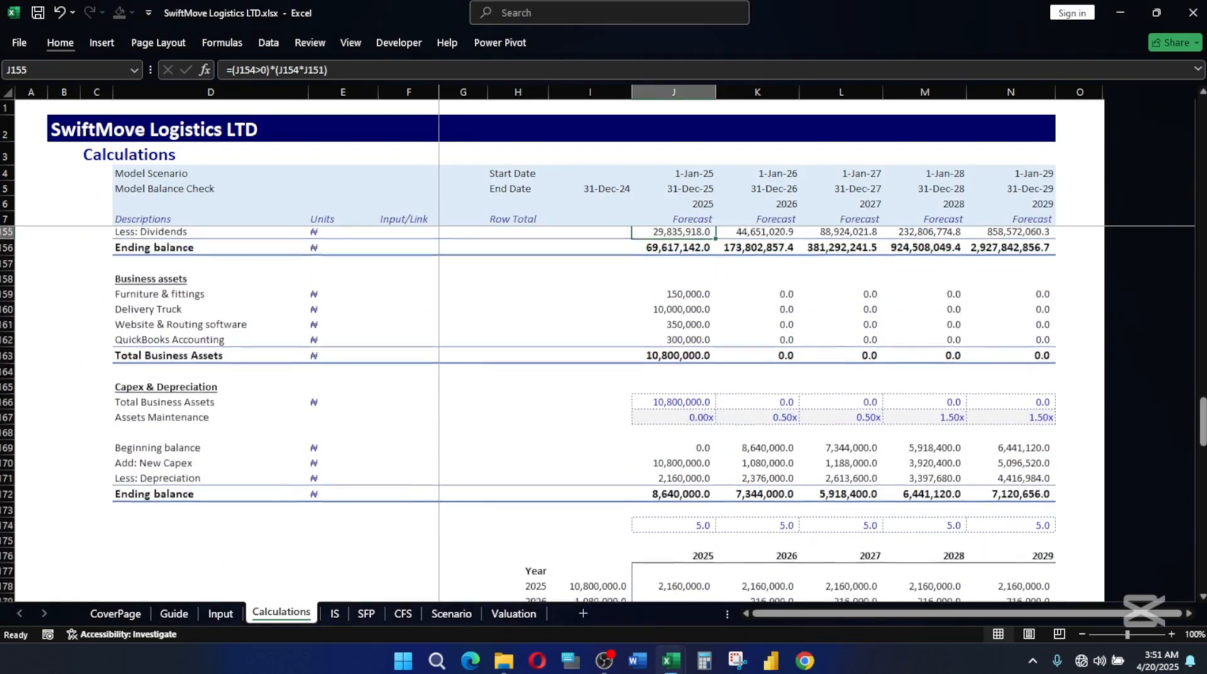
mouse_move(679, 663)
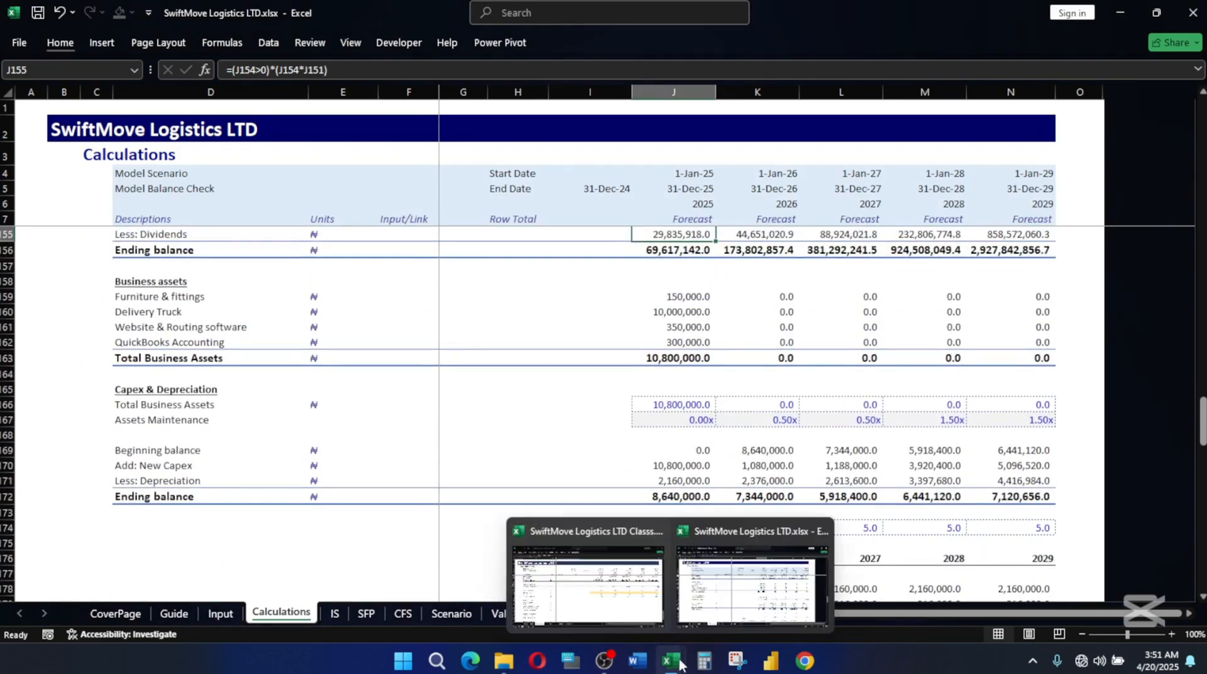
left_click(531, 575)
- Make the Business assets heading in D155 bold and underlined
left_click(105, 431)
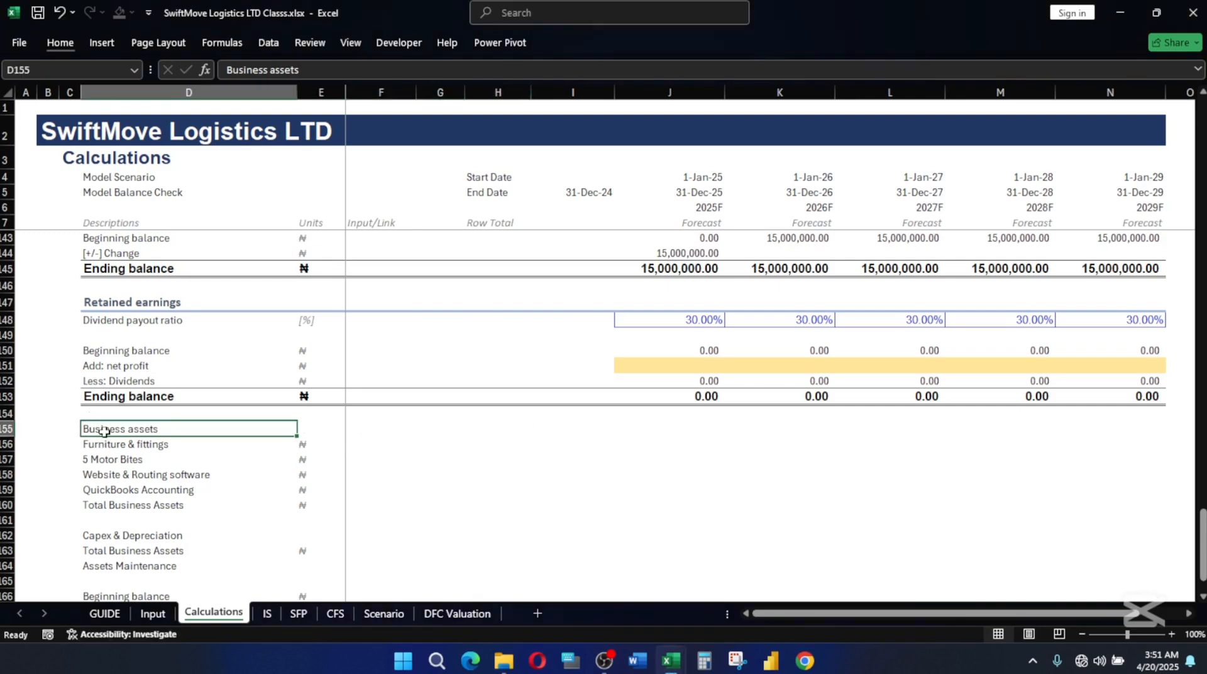
key("ctrl+b")
key("ctrl+u")
left_click(212, 552)
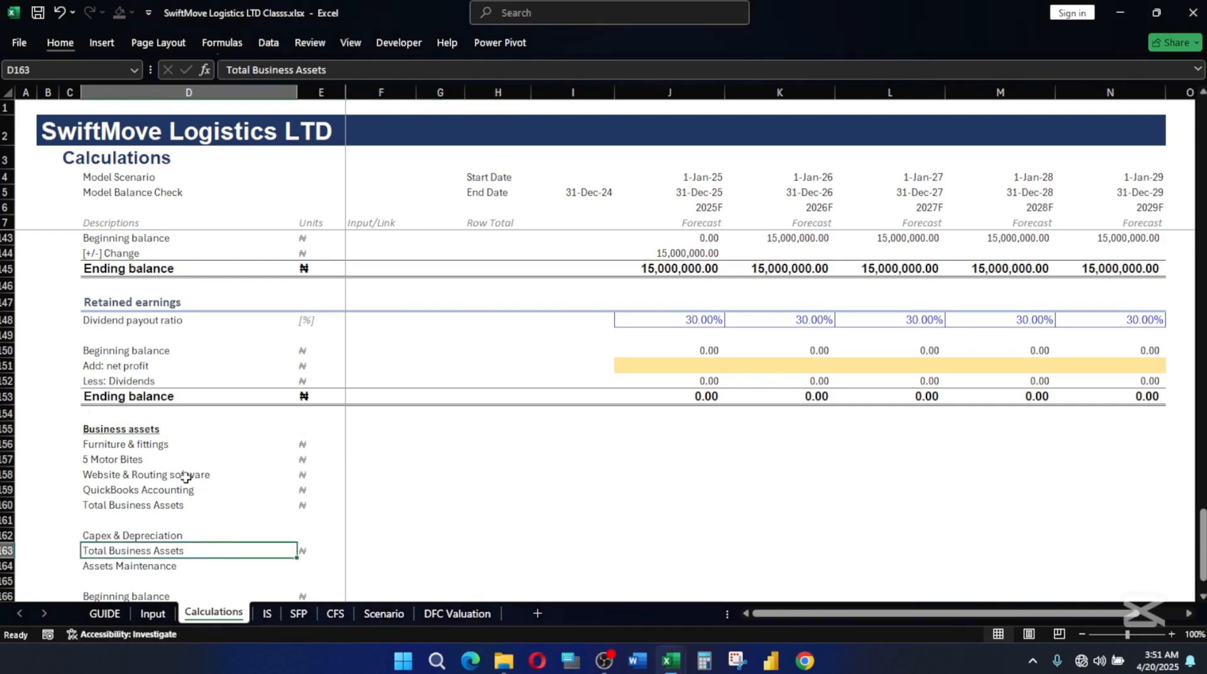
- Insert a blank row above the Business assets heading at row 155
left_click(6, 429)
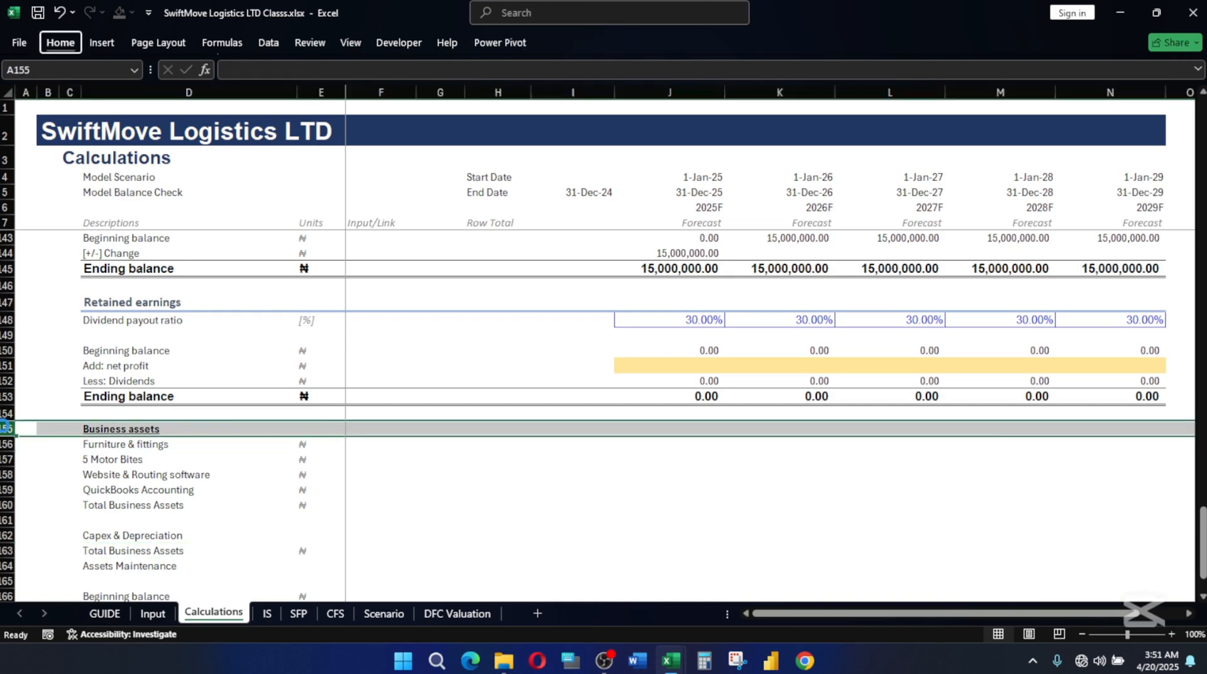
key("ctrl+shift+plus")
left_click(318, 519)
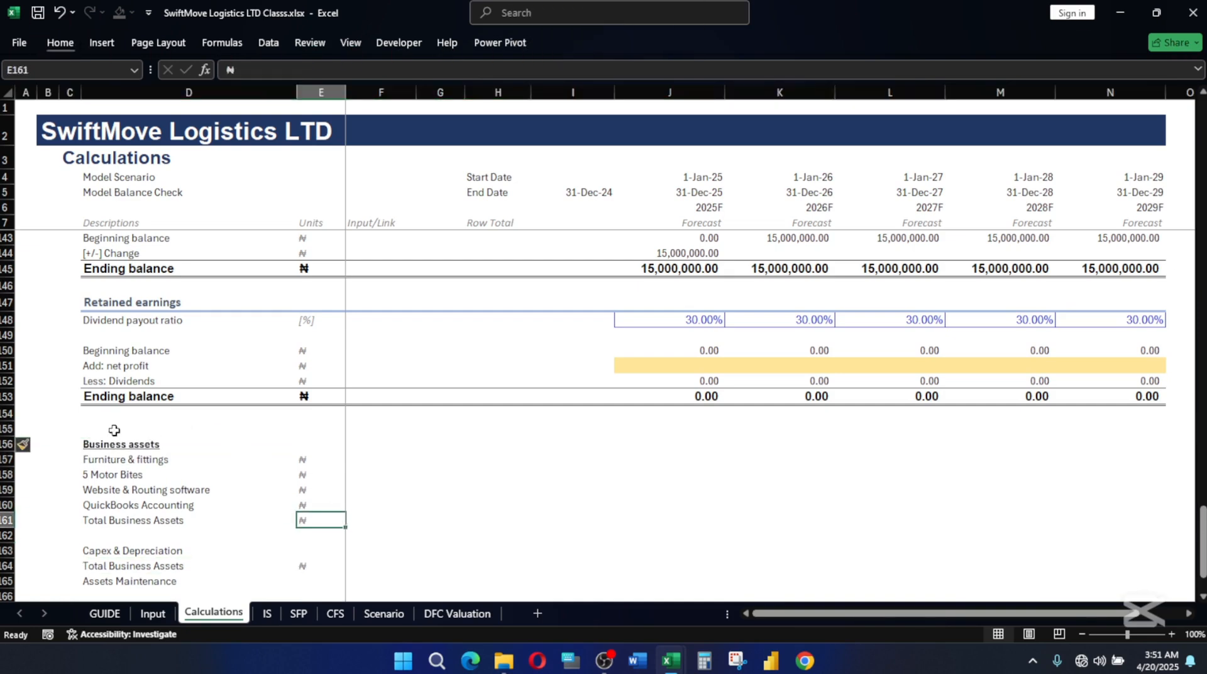
- Copy the Retained earnings heading into D155 and replace its text with Depreciation Schedule
left_click(106, 303)
key("ctrl+c")
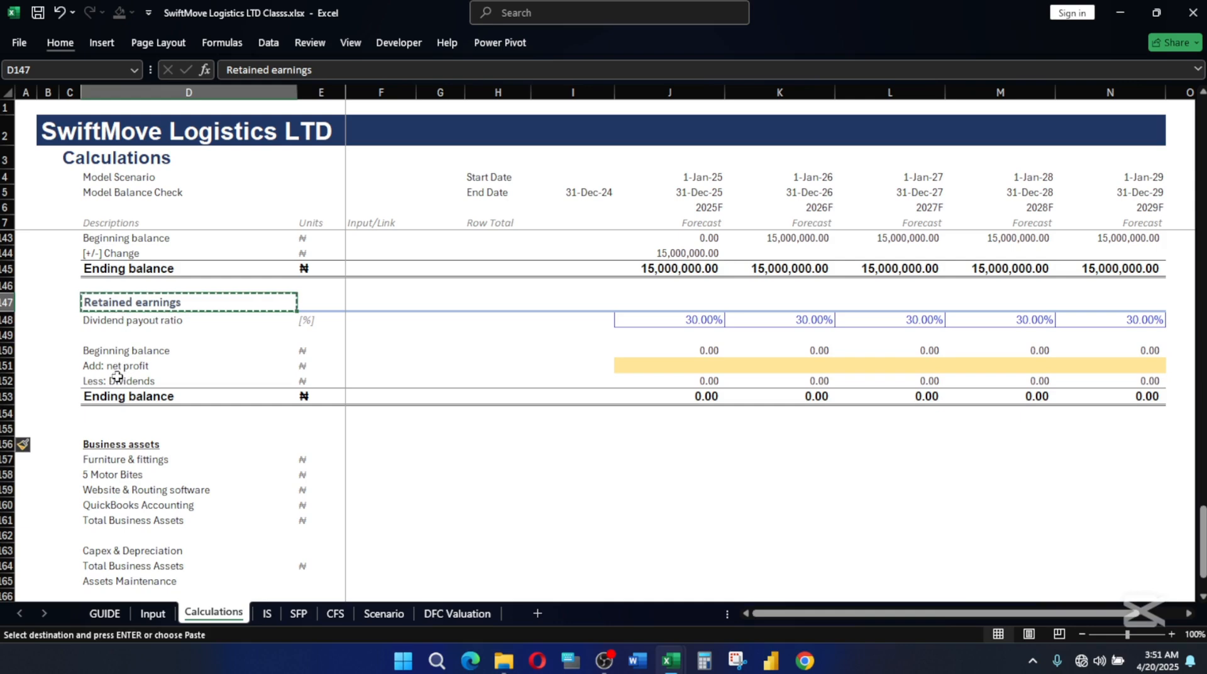
left_click(102, 433)
key("ctrl+v")
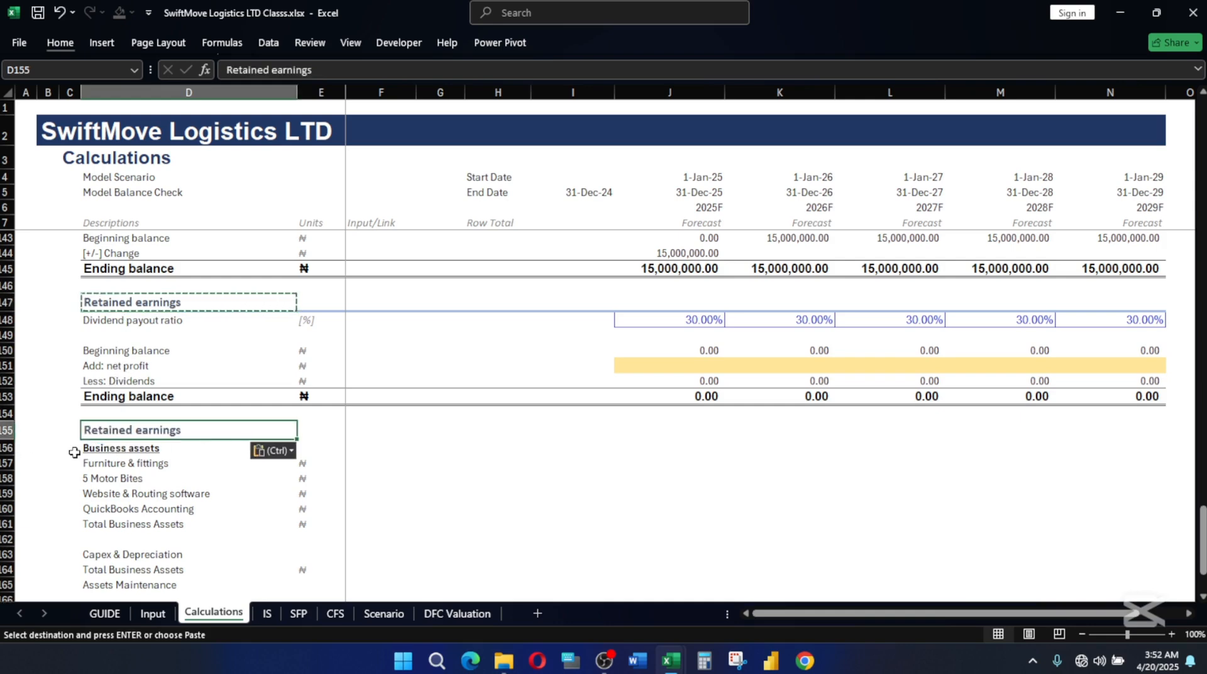
type("Deprec")
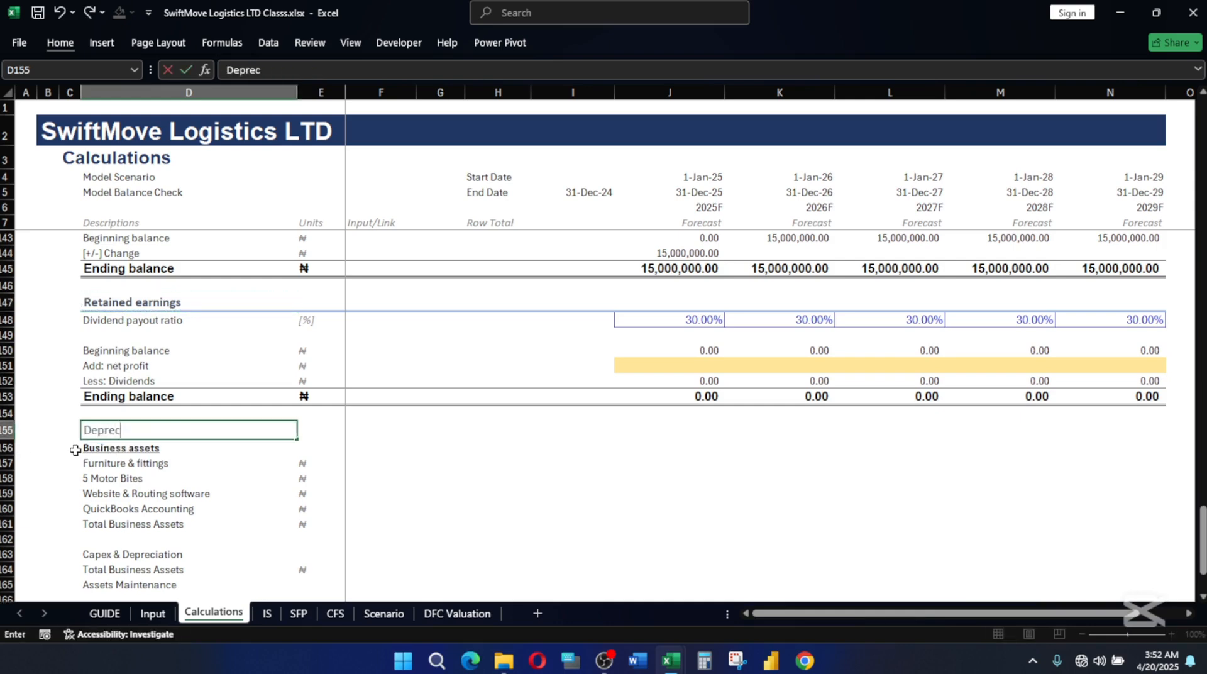
type("iation Schedule")
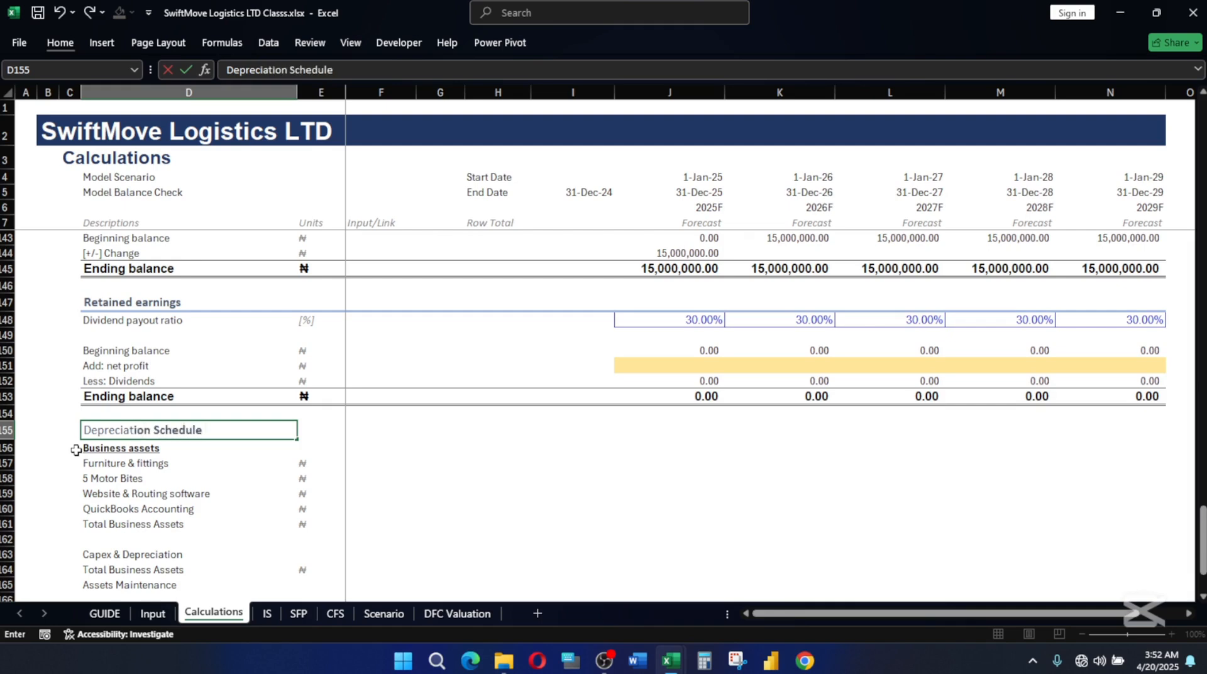
key("Return")
- Apply the Heading 2 cell style across the Depreciation Schedule heading row, D155:N155
key("Up")
key("shift+Right")
key("shift+Right")
key("shift+Right")
key("shift+Right")
key("shift+Right")
key("shift+Right")
key("shift+Right")
key("shift+Right")
key("shift+Right")
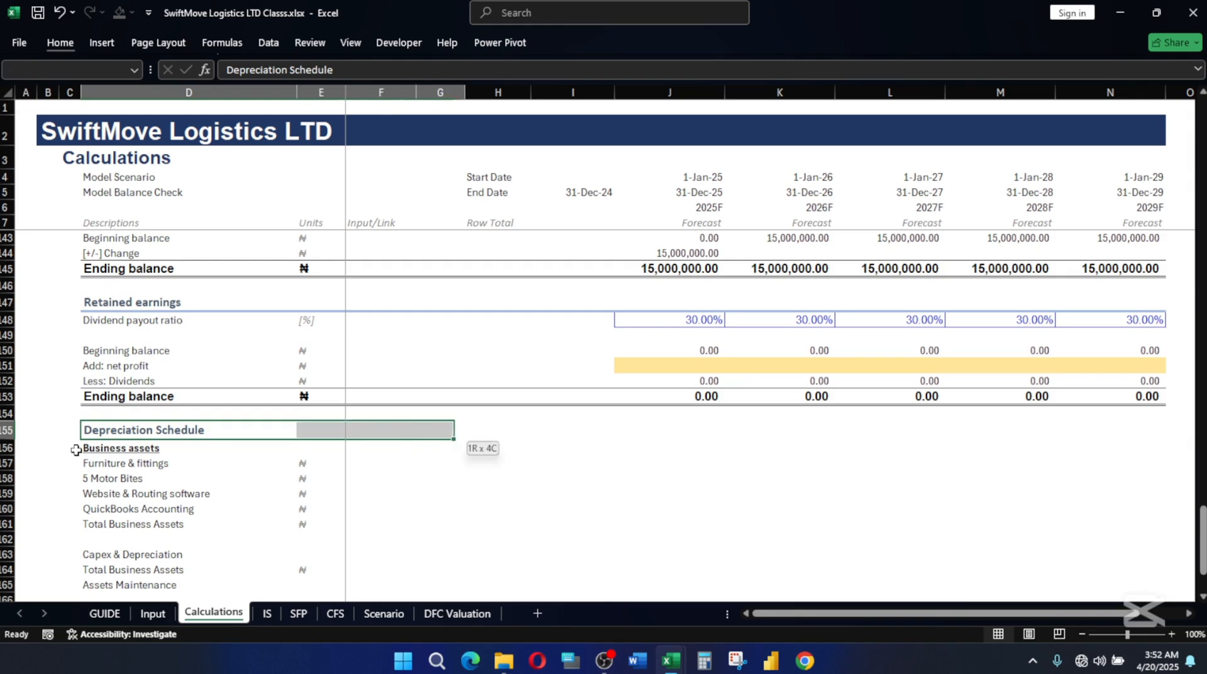
key("shift+Right")
key("alt")
key("h")
key("j")
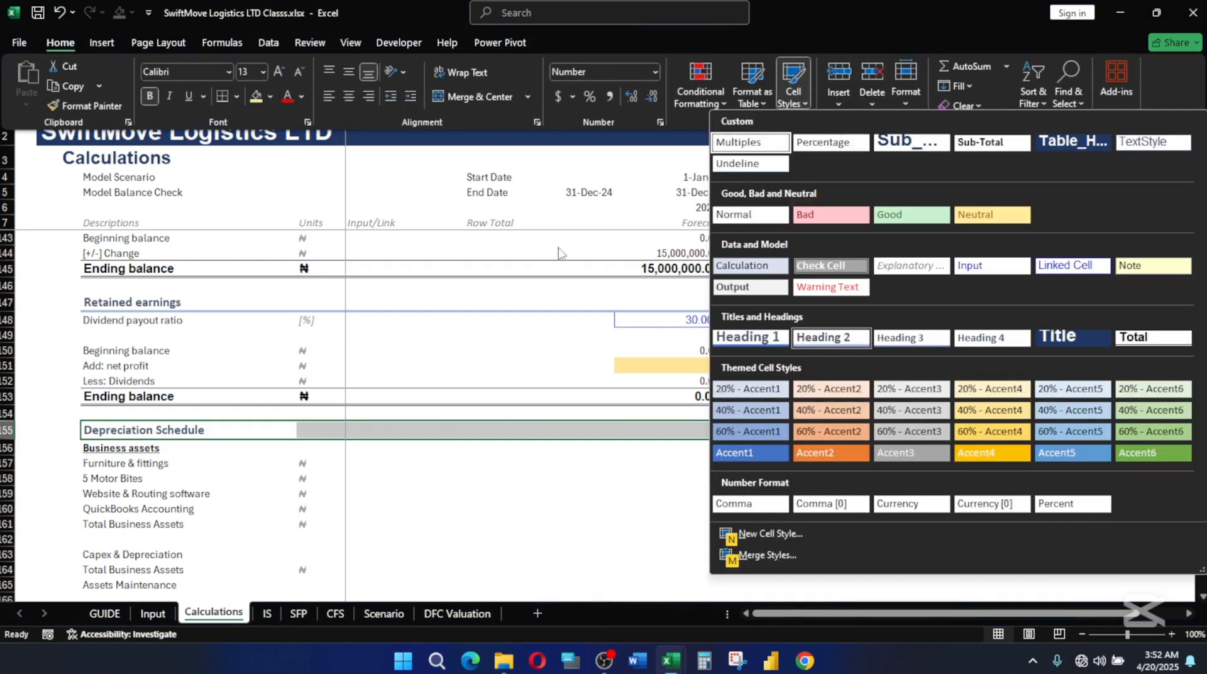
left_click(819, 341)
left_click(262, 481)
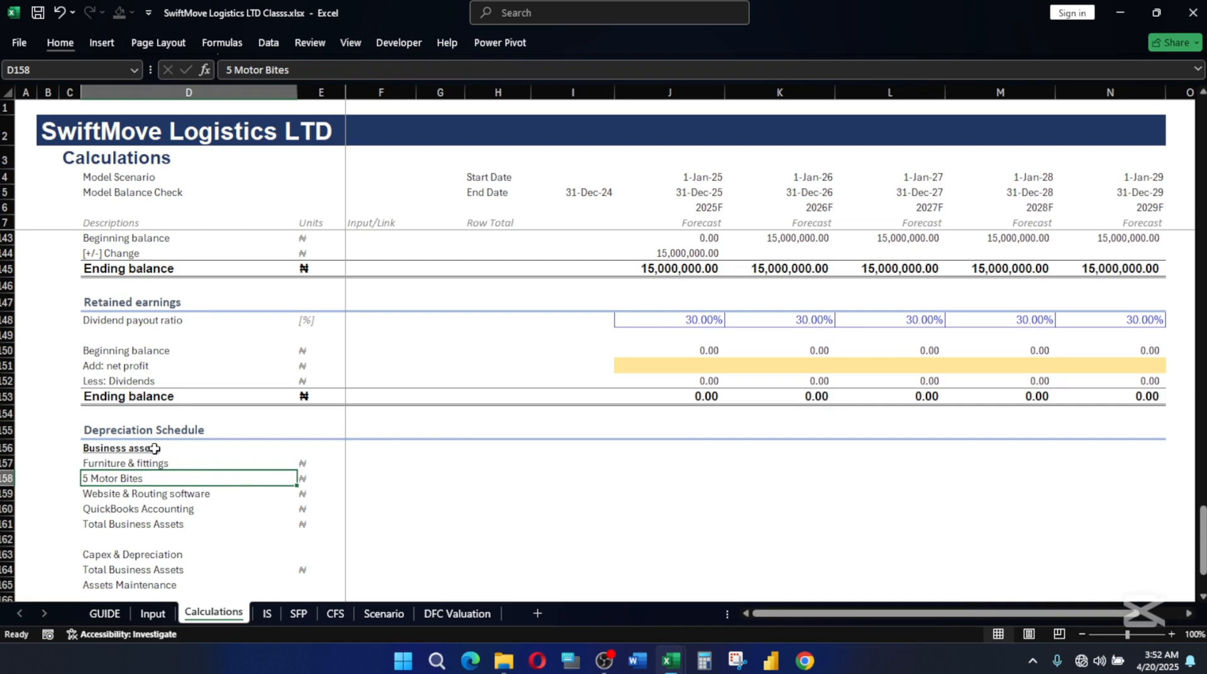
- Change the asset label below Furniture & fittings, in D158, to Delivery Truck
left_click(126, 451)
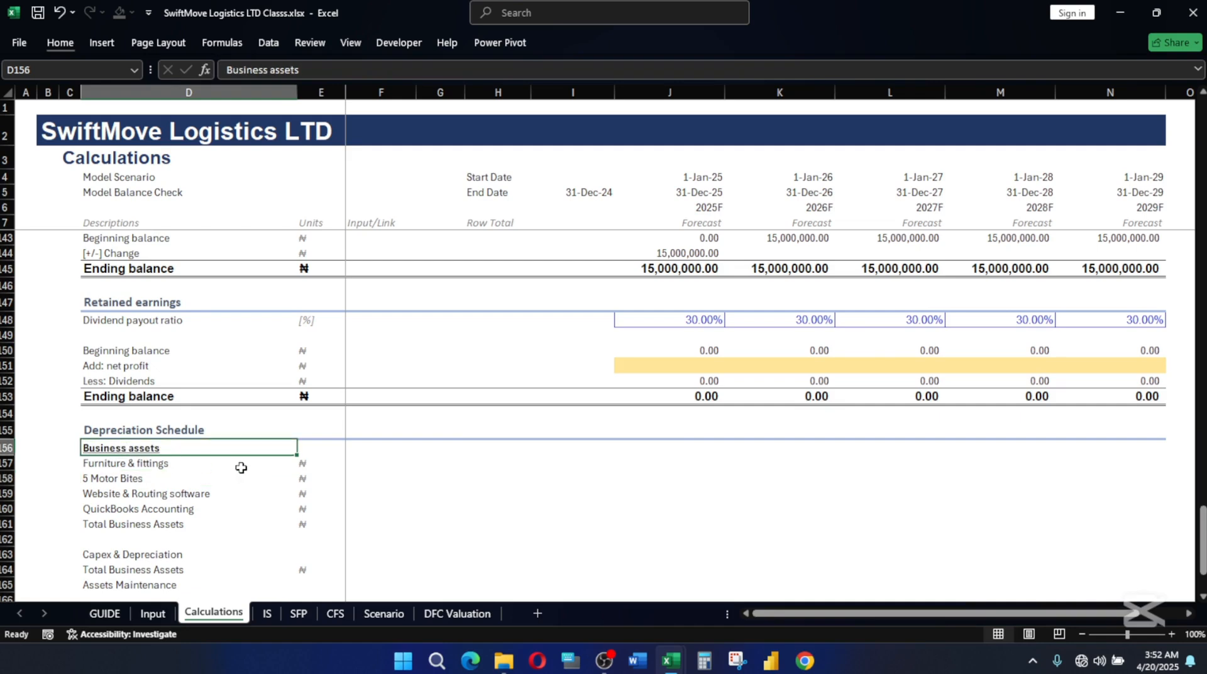
left_click(103, 463)
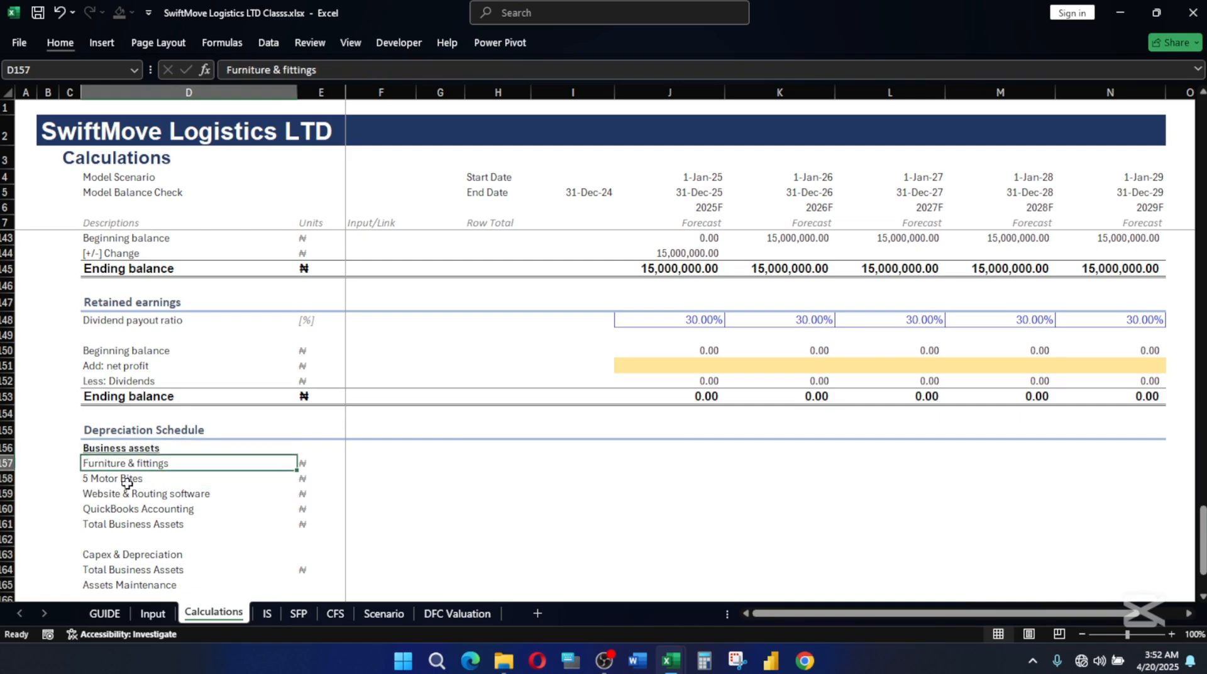
left_click(118, 476)
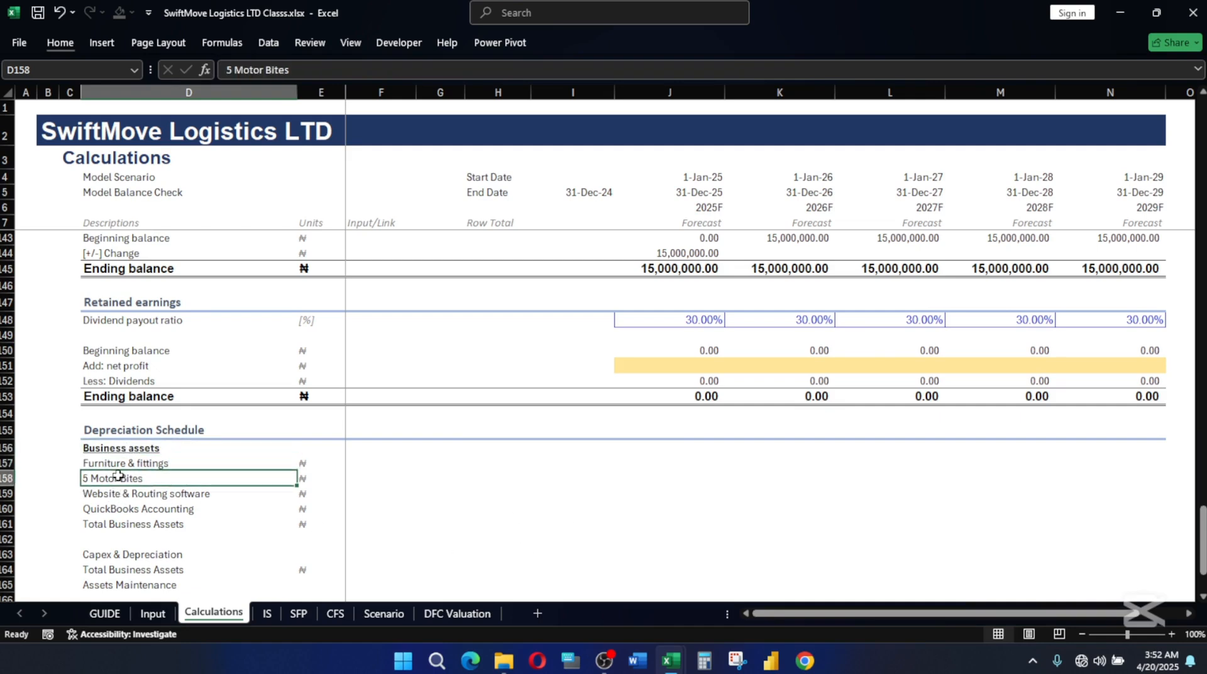
key("BackSpace")
type("Delivery")
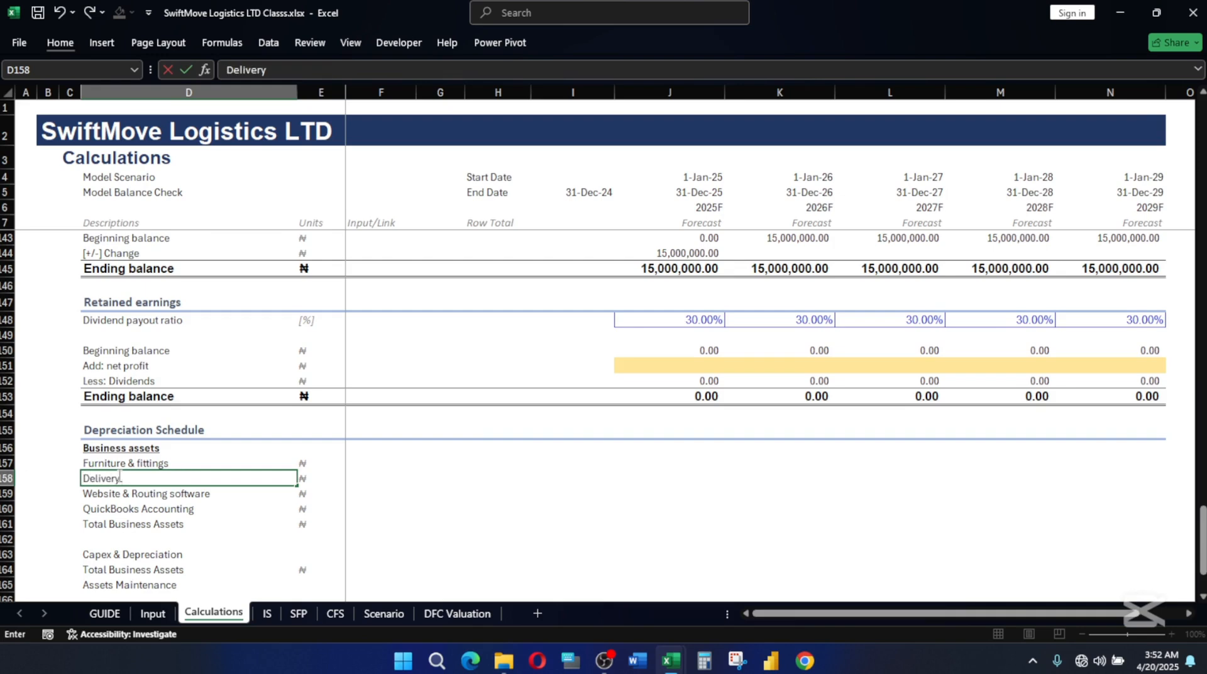
type(" Truck")
key("Return")
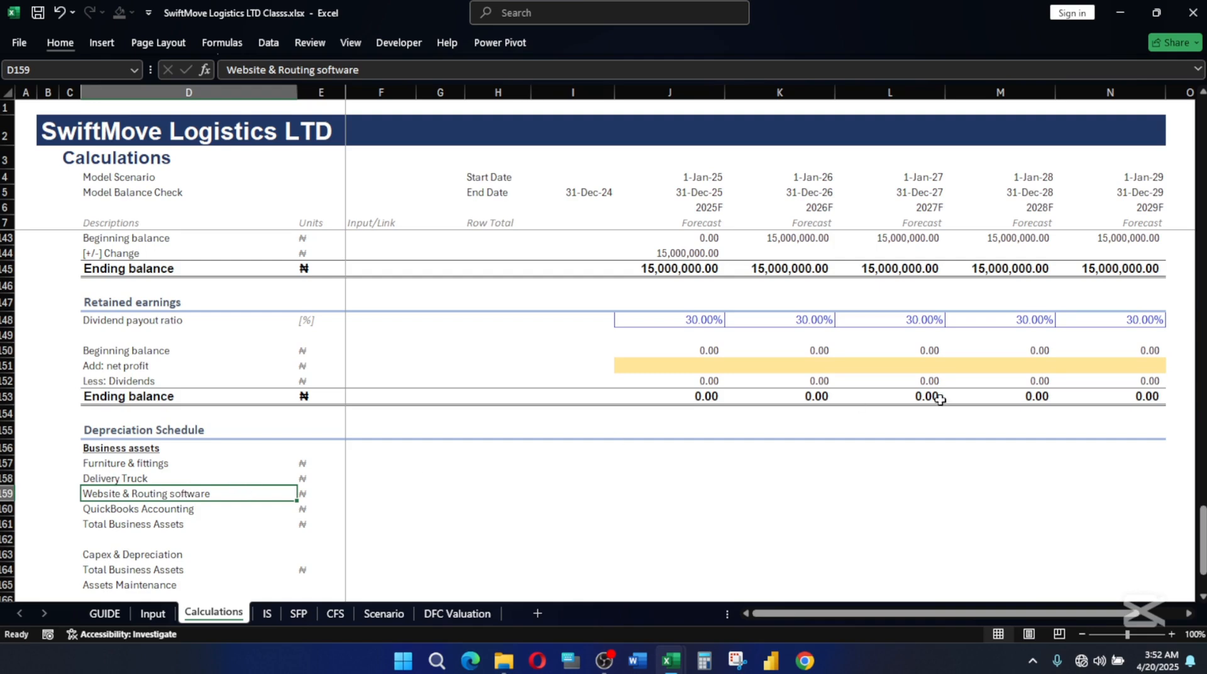
- Link the 2025 Furniture & fittings amount in J157 to the Input sheet with =Input!J54
left_click(677, 462)
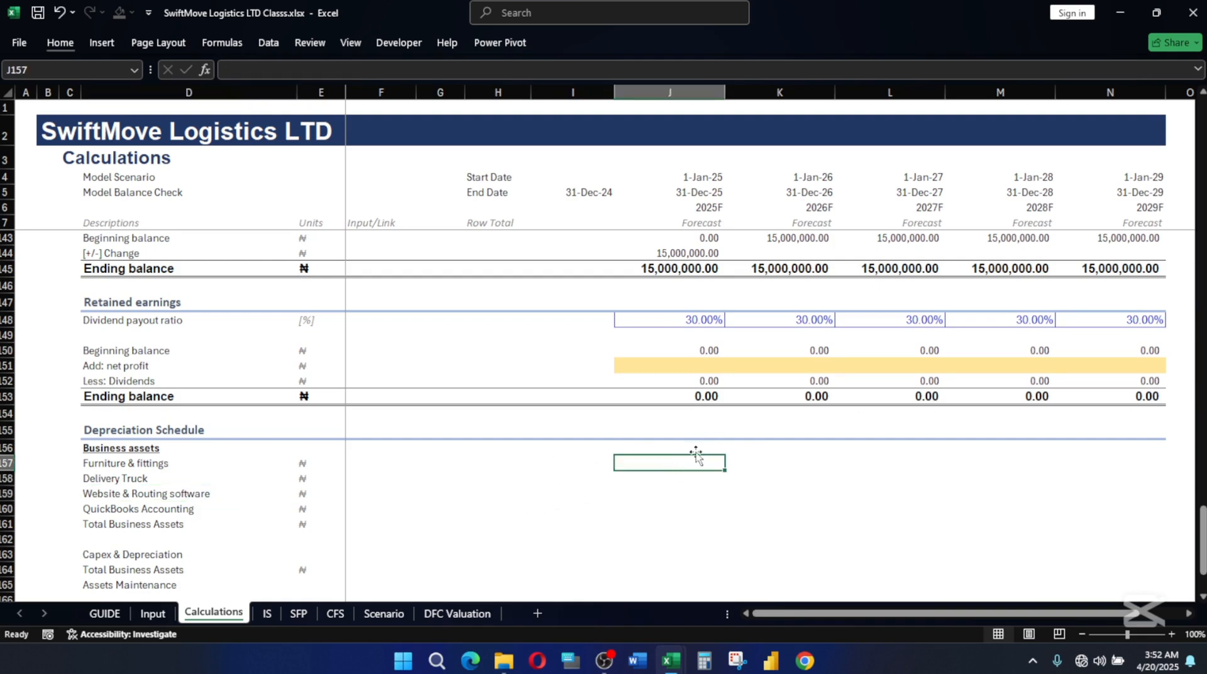
type("=")
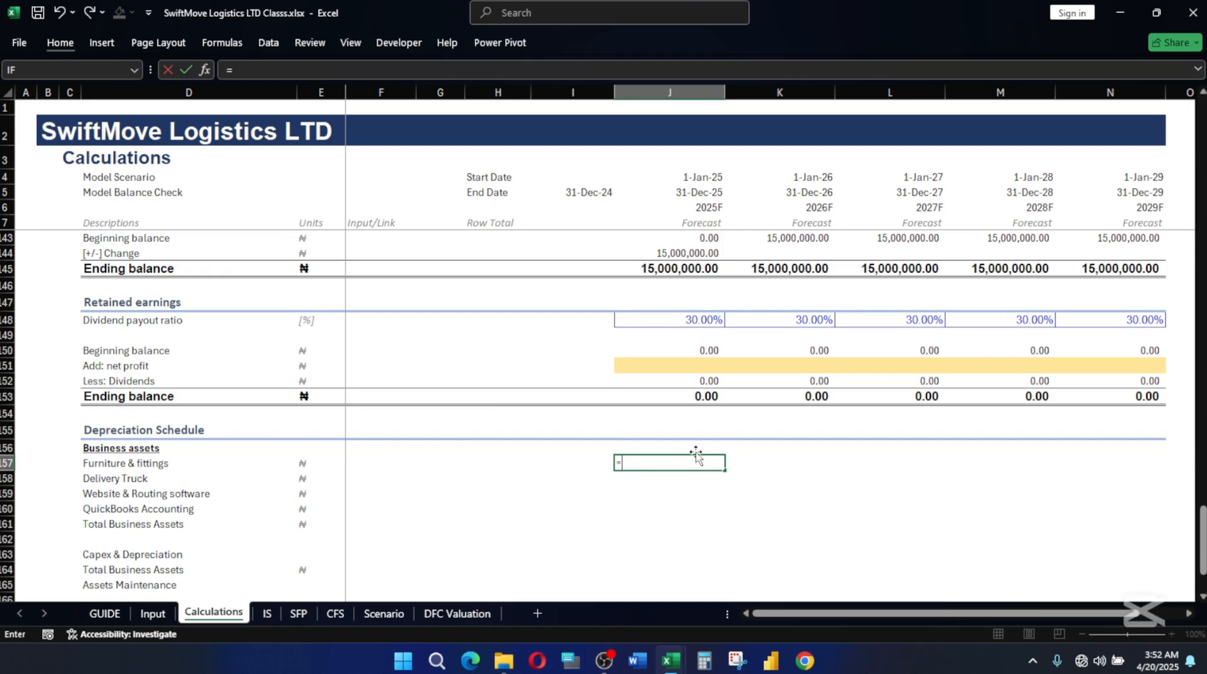
left_click(153, 613)
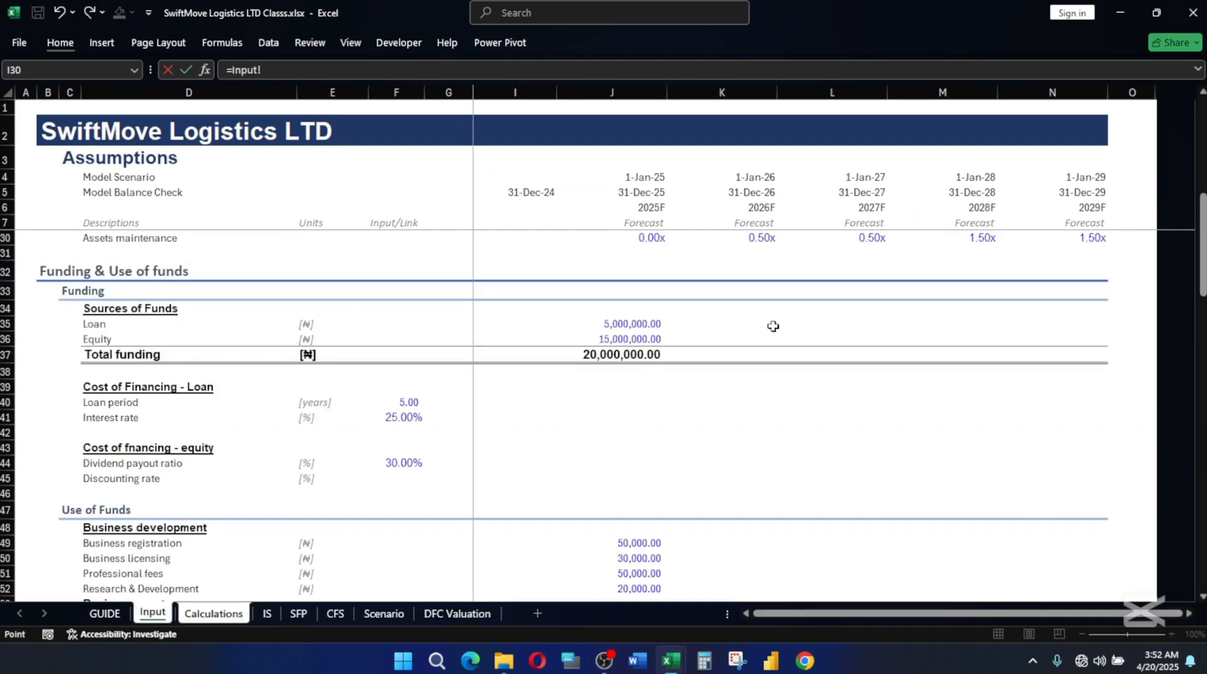
scroll(641, 383, "up", 6)
scroll(648, 371, "down", 12)
left_click(653, 350)
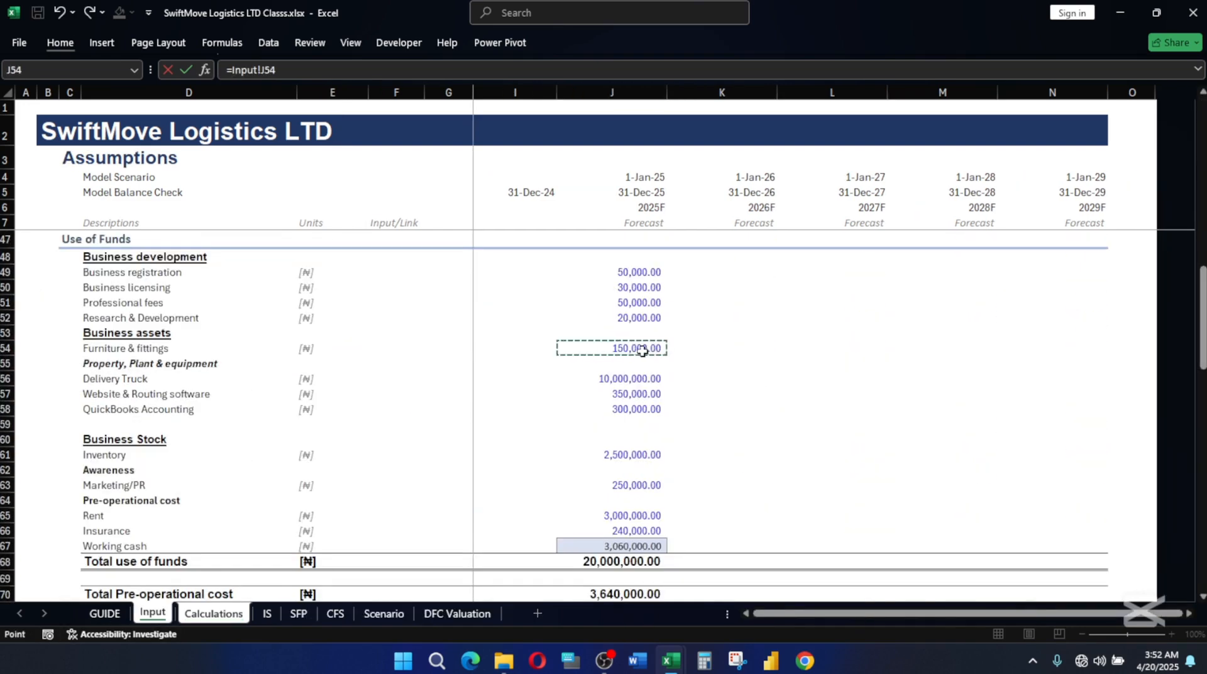
key("Return")
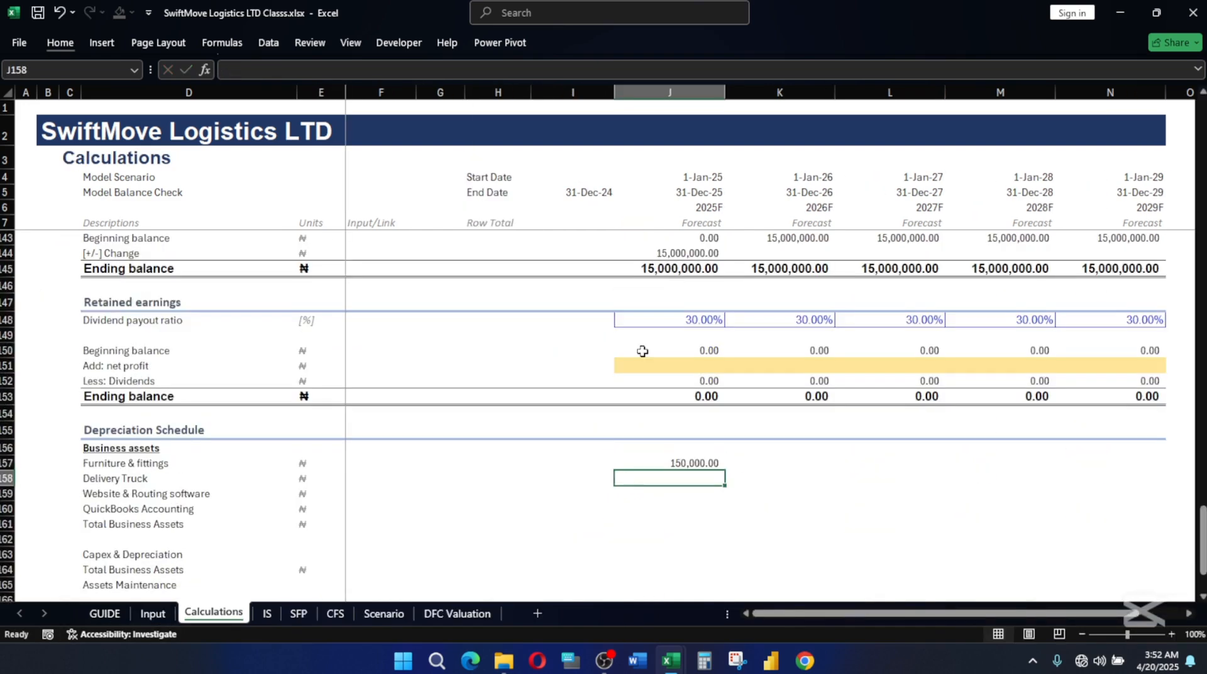
- Link the 2025 Delivery Truck amount in J158 to the Input sheet with =Input!J56
type("=")
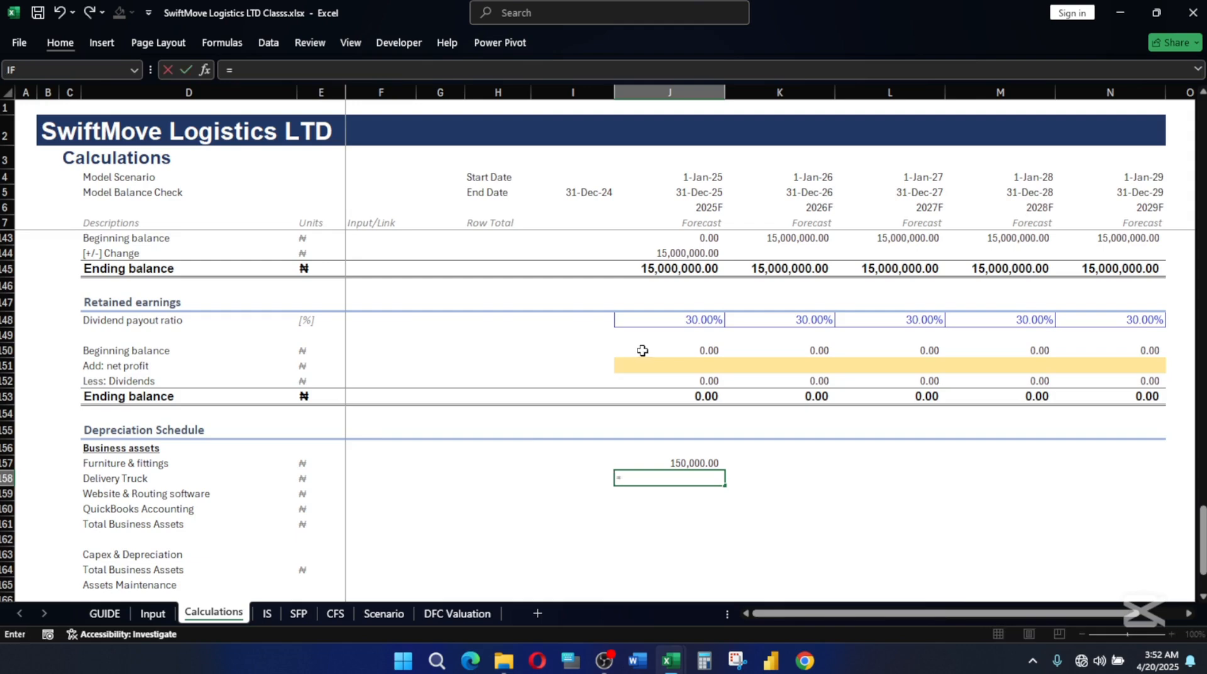
left_click(166, 613)
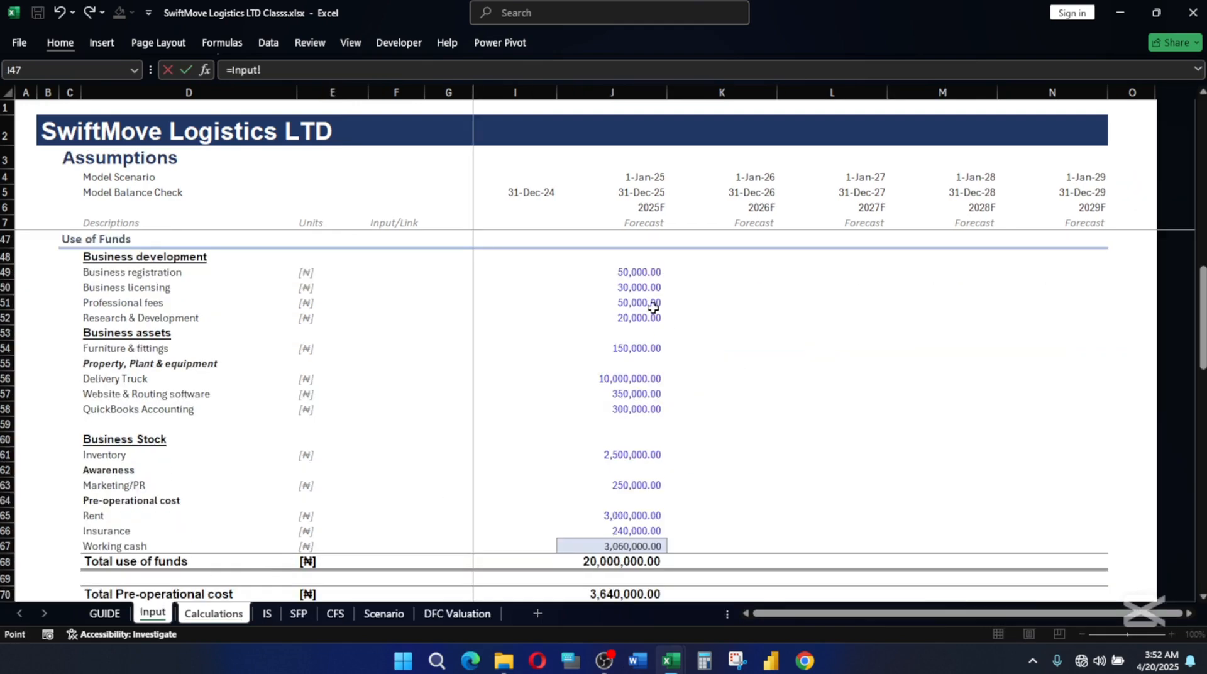
left_click(641, 377)
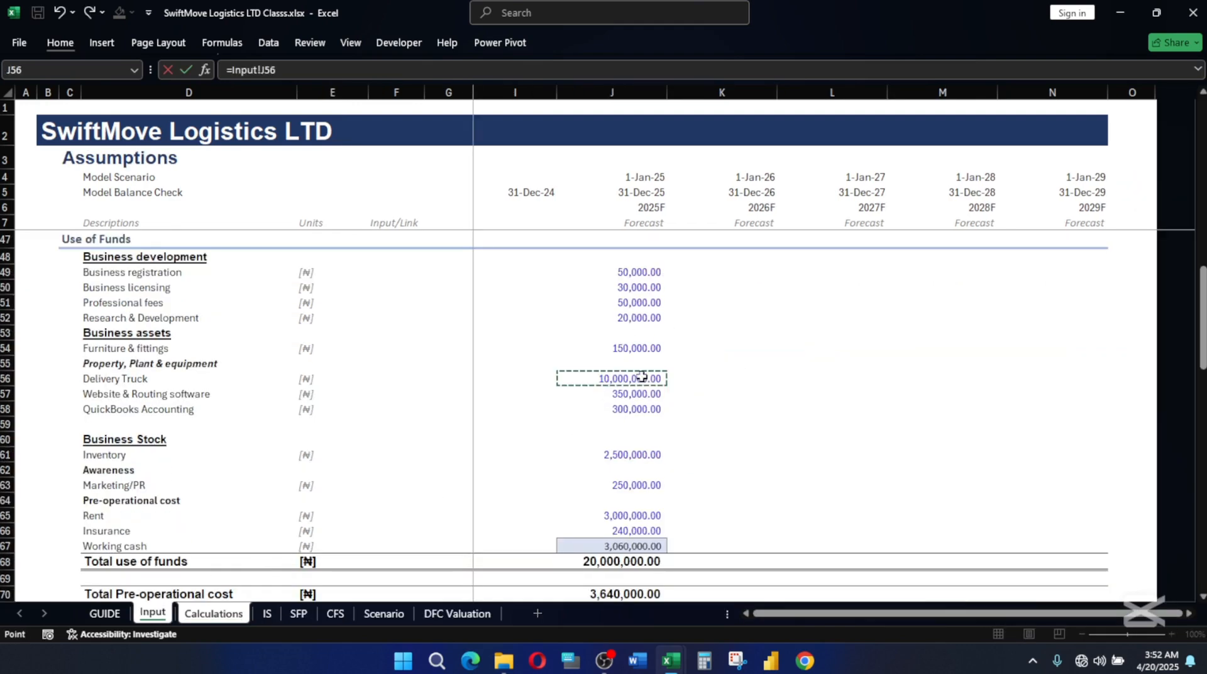
key("Return")
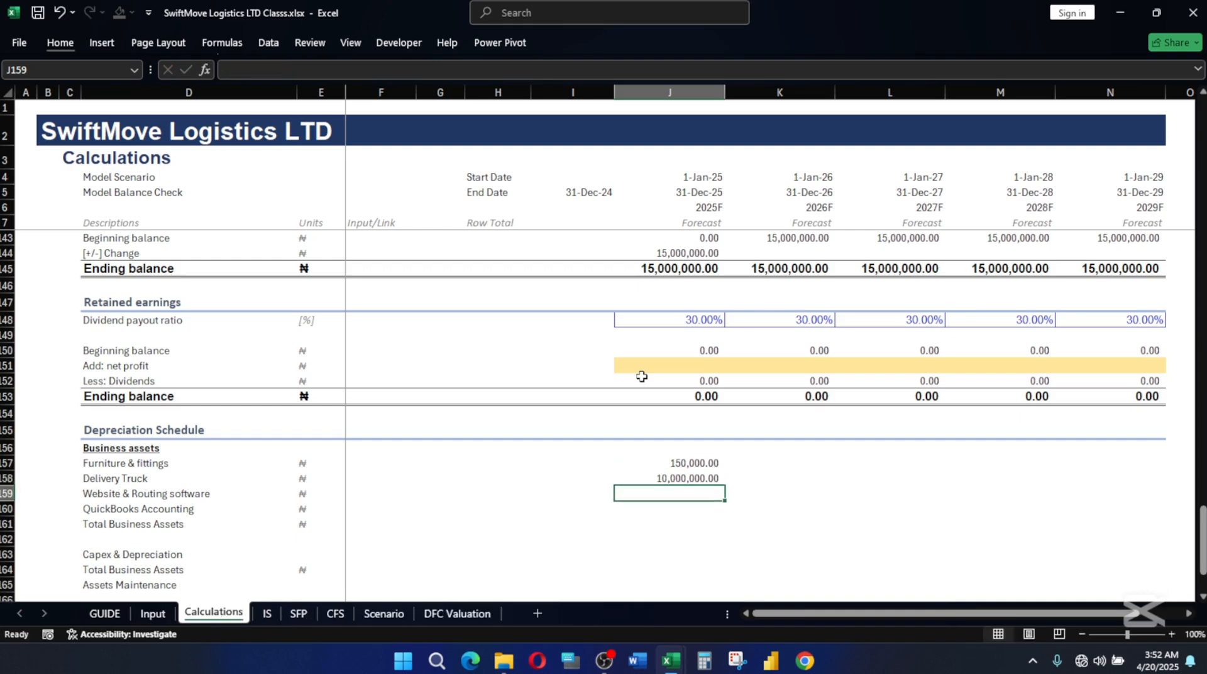
- Link the 2025 Website & Routing software amount in J159 to the Input sheet with =Input!J57
type("=")
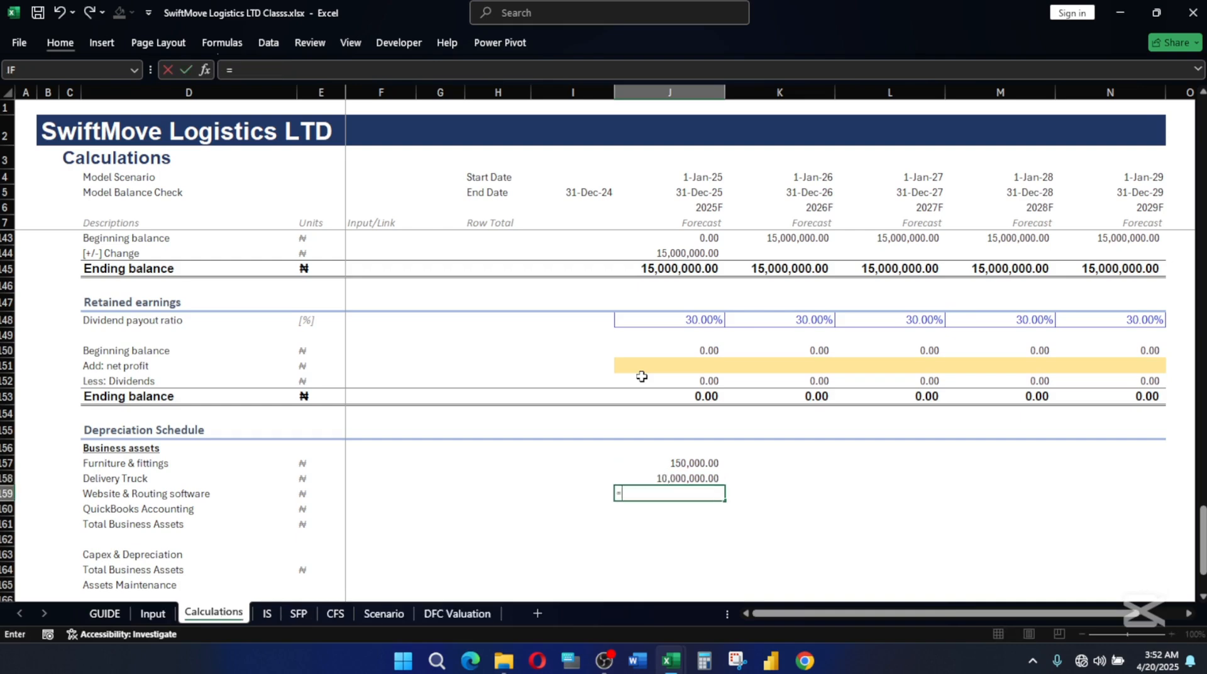
left_click(153, 613)
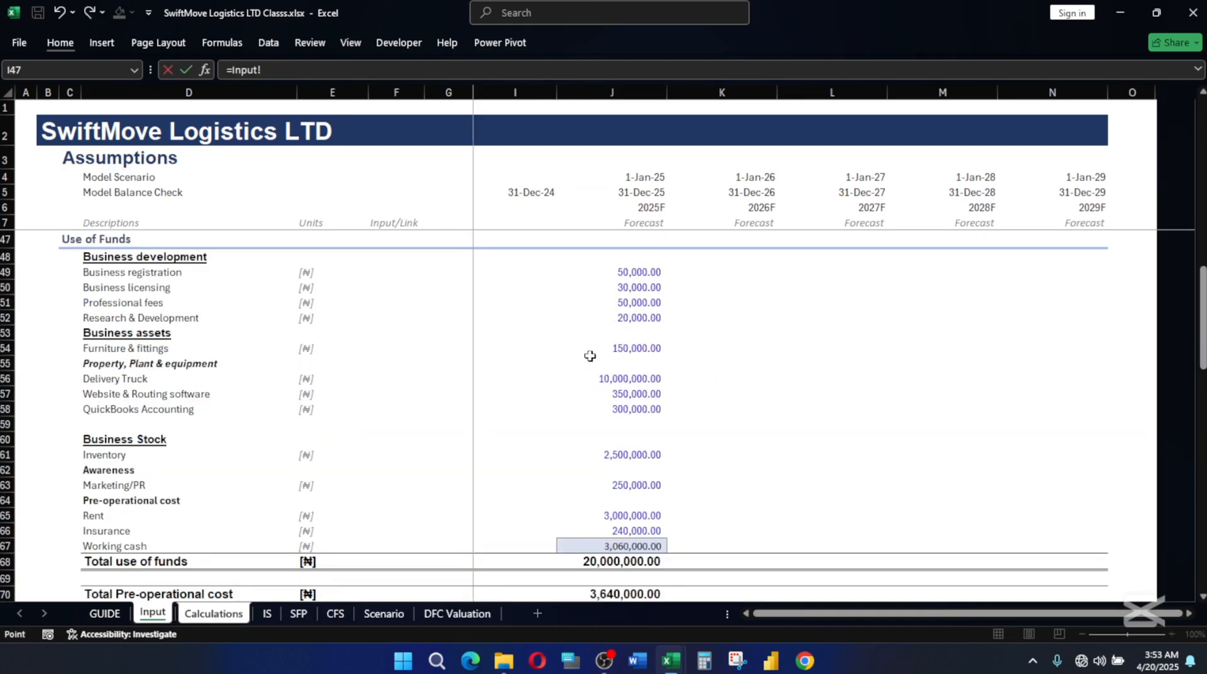
left_click(632, 394)
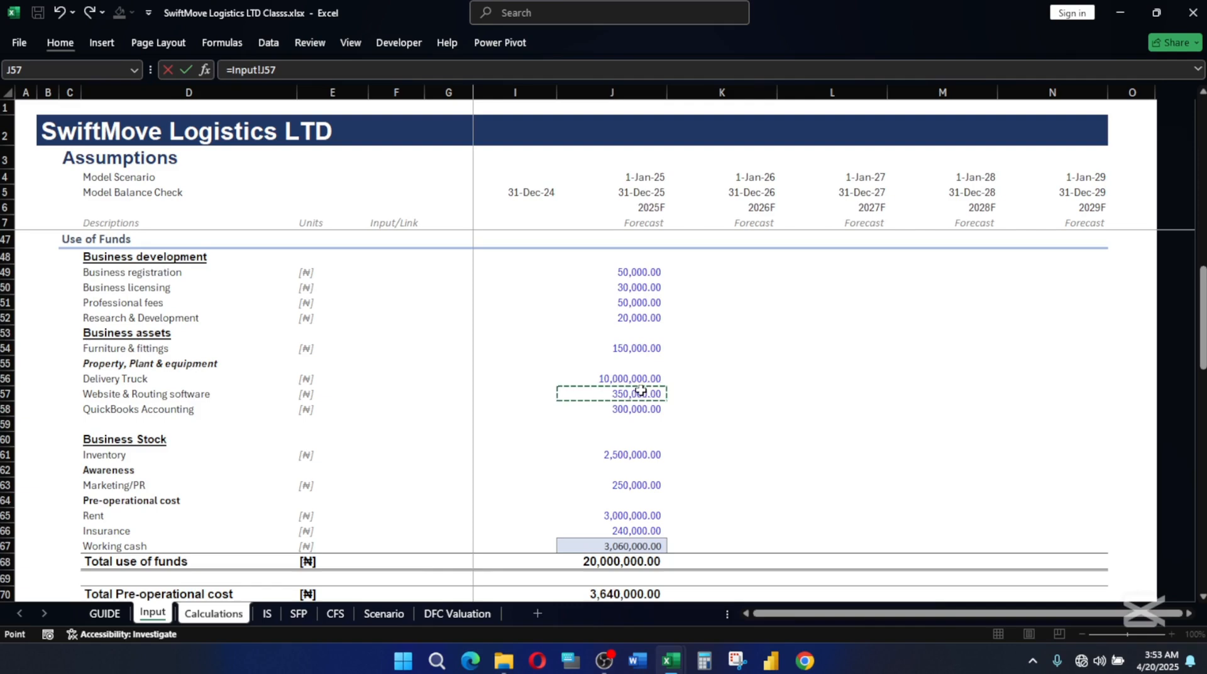
key("Return")
- Link the 2025 QuickBooks Accounting amount in J160 to the Input sheet with =Input!J58
type("=")
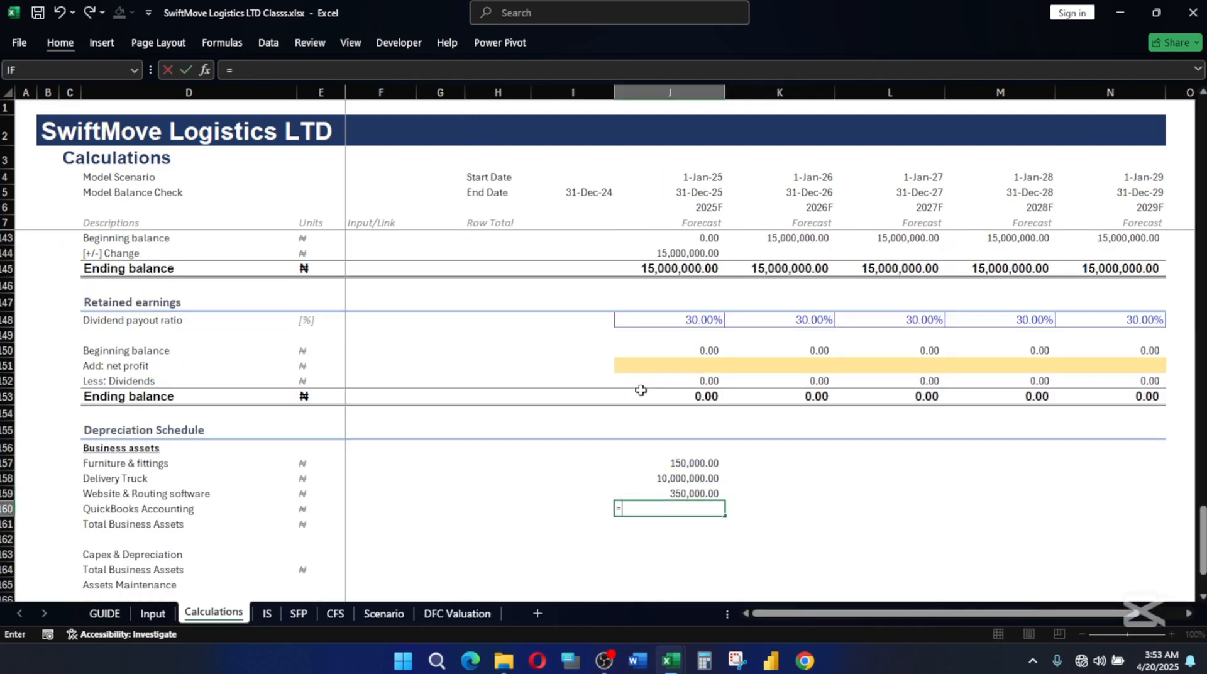
left_click(161, 618)
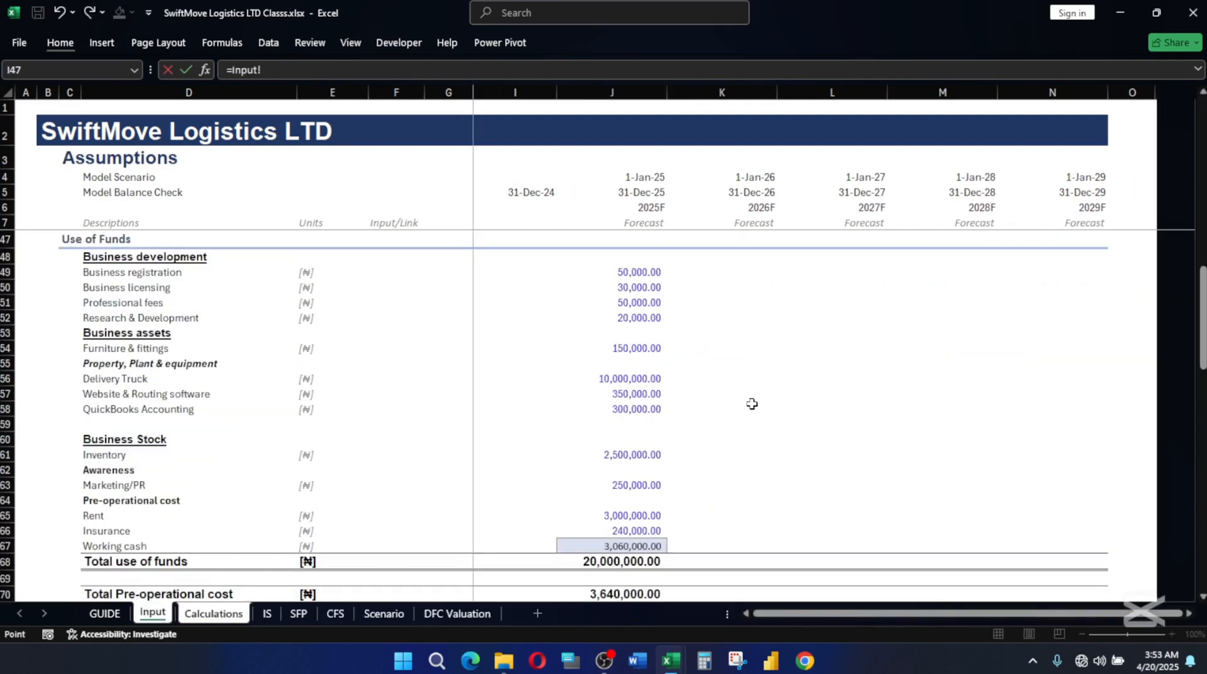
left_click(642, 408)
key("Return")
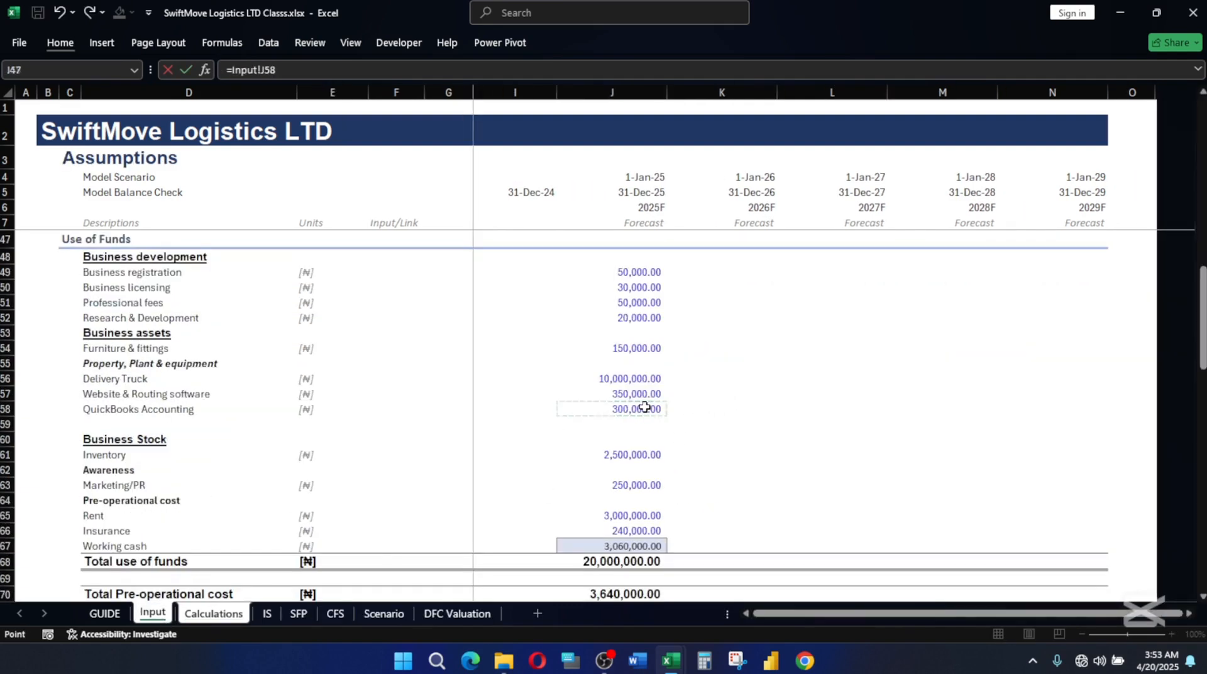
- Apply the Linked Cell style to the four business asset rows across all forecast years, J157:N160
key("shift+Up")
key("shift+Up")
key("shift+Up")
key("Up")
key("Up")
key("Up")
key("Up")
key("shift+Down")
key("shift+Down")
key("shift+Down")
key("shift+Right")
key("shift+Right")
key("shift+Right")
key("shift+Right")
key("shift+Right")
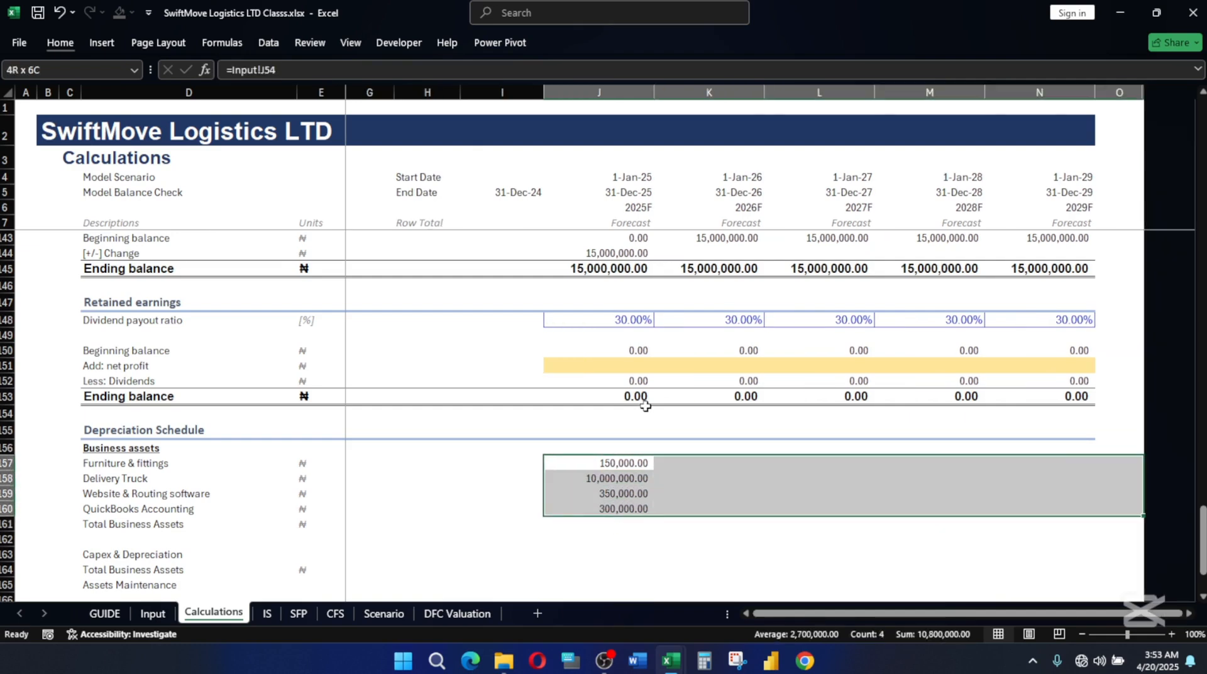
key("shift+Left")
key("alt")
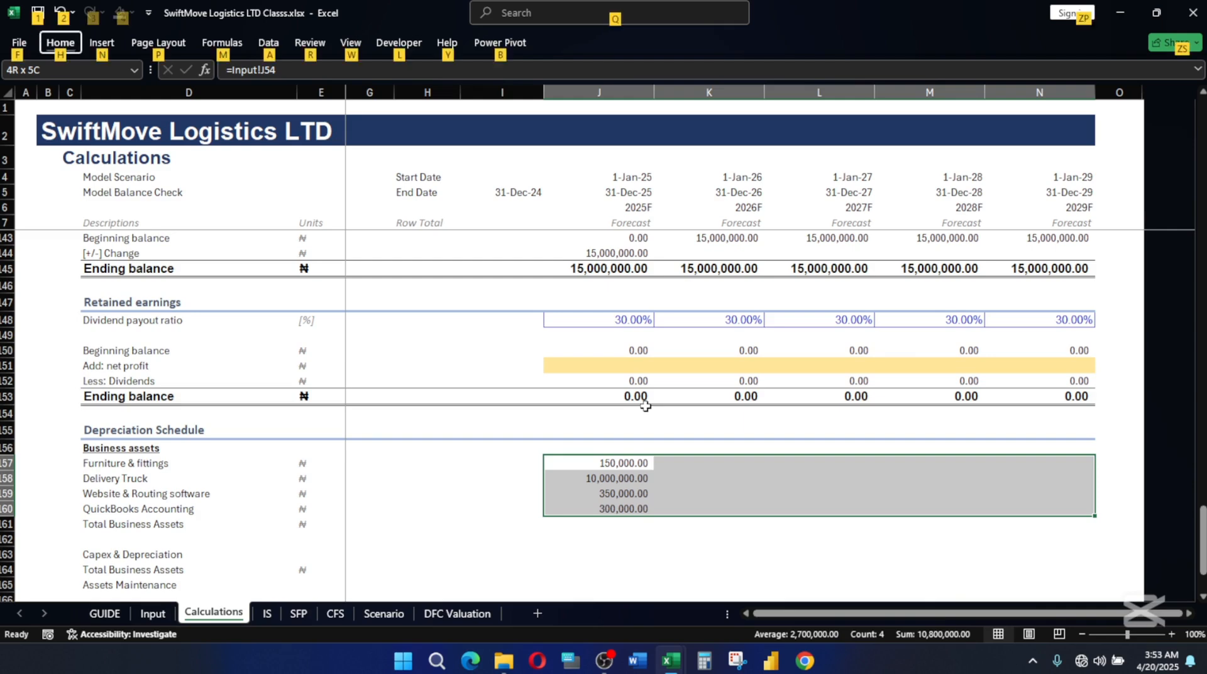
key("h")
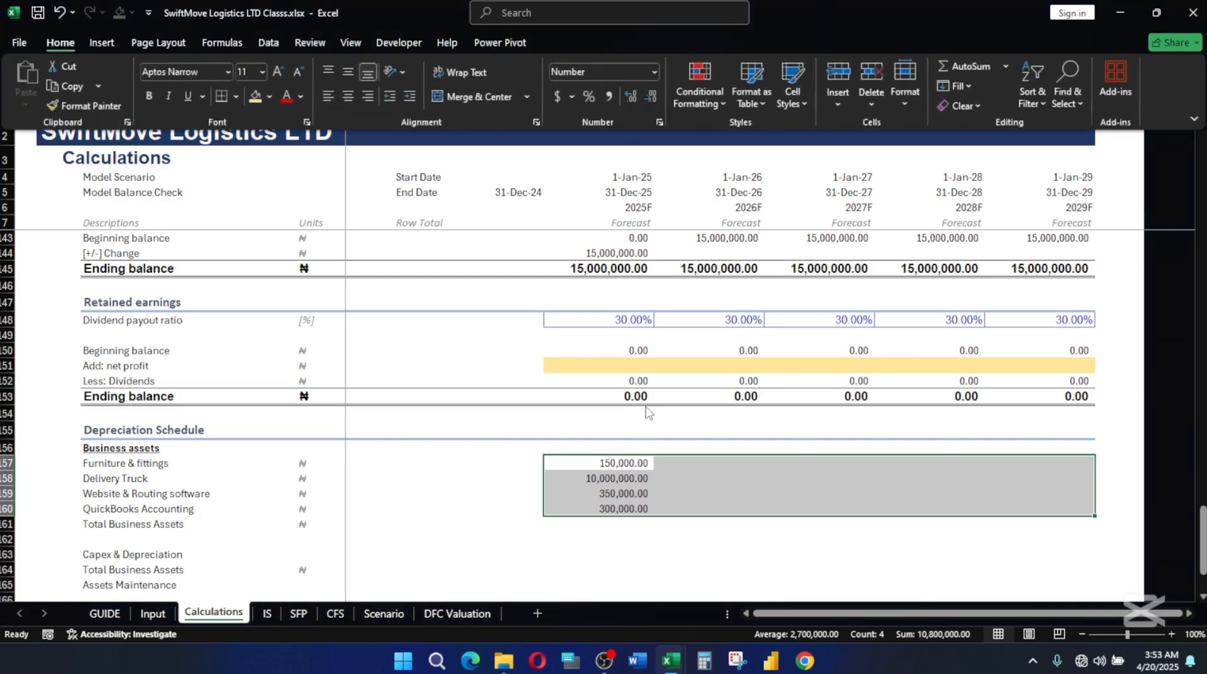
key("j")
left_click(1094, 272)
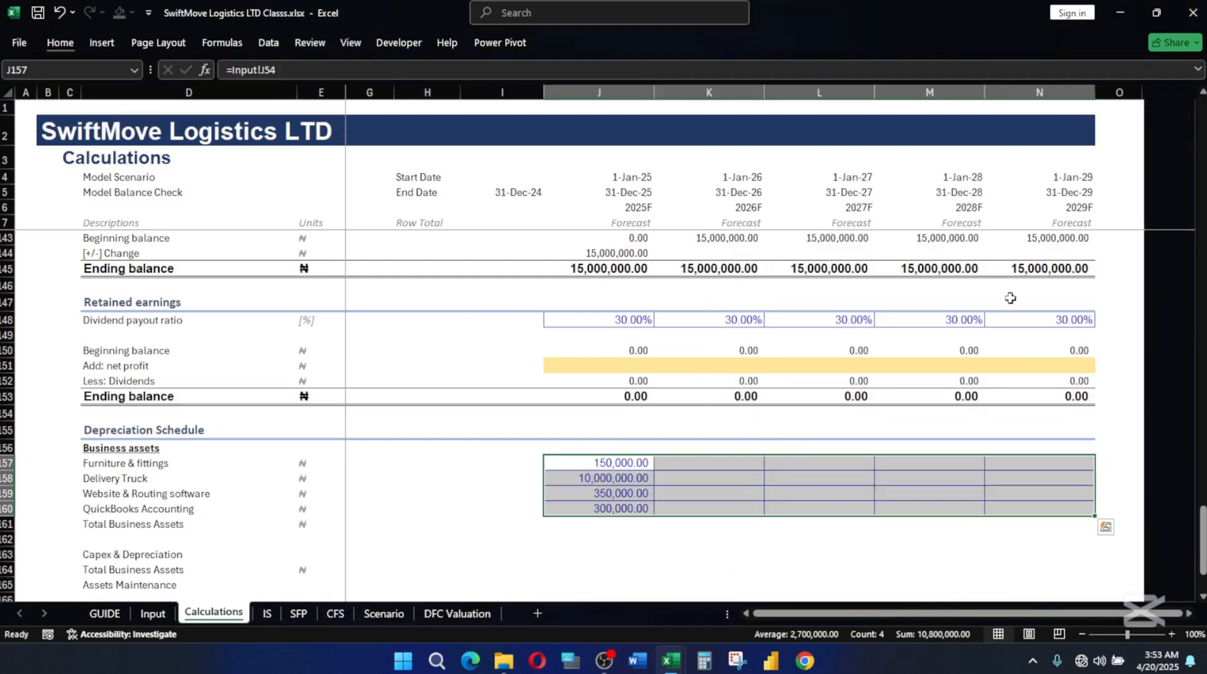
left_click(734, 490)
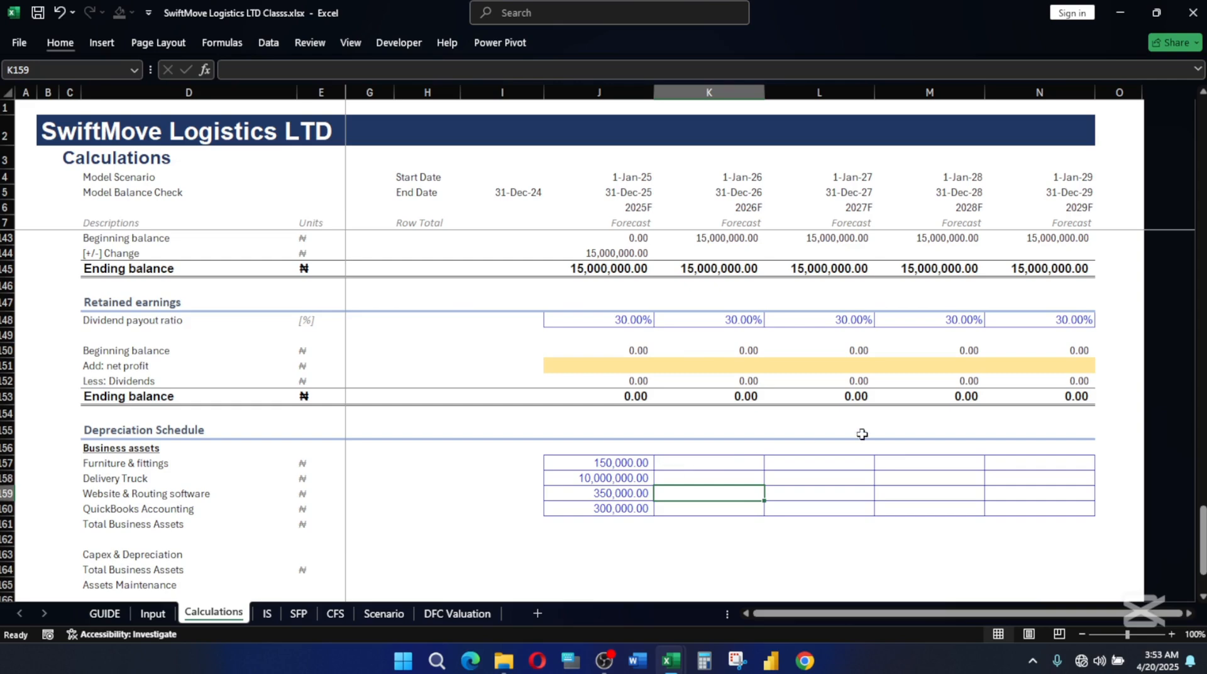
- Apply the Total cell style across the Total Business Assets row, D161:N161
scroll(507, 466, "down", 1)
left_click_drag(94, 476, 108, 460)
key("ctrl+shift+Right")
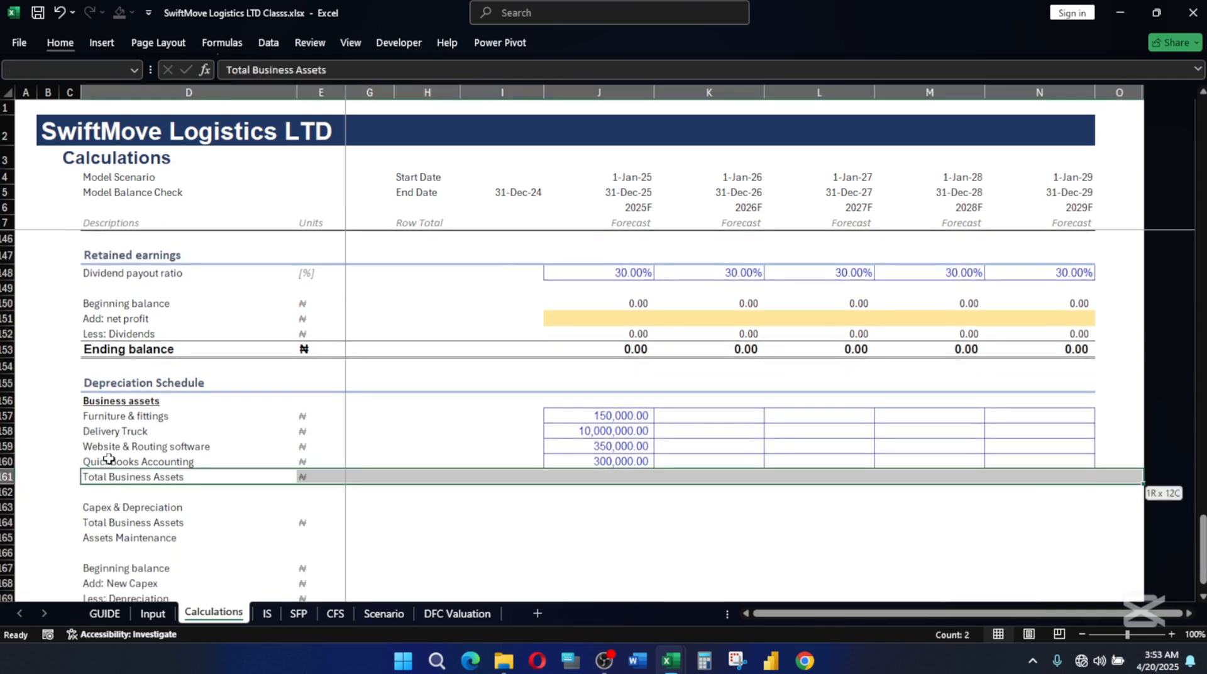
key("shift+Left")
key("alt")
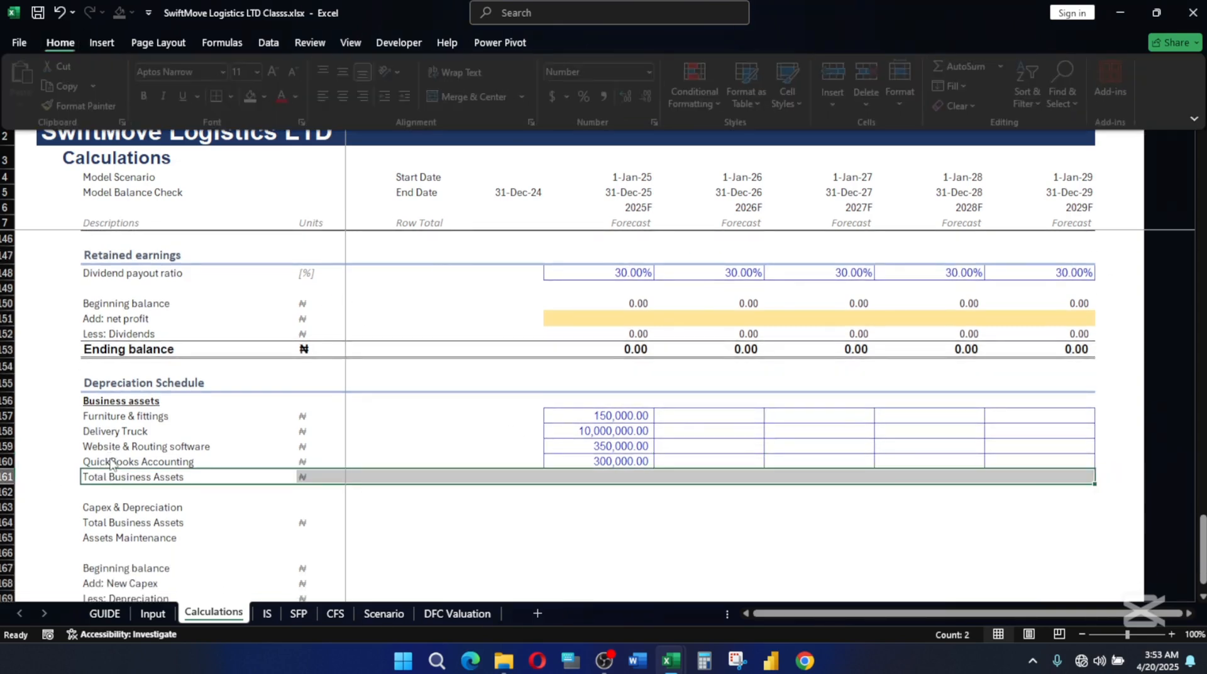
key("h")
key("j")
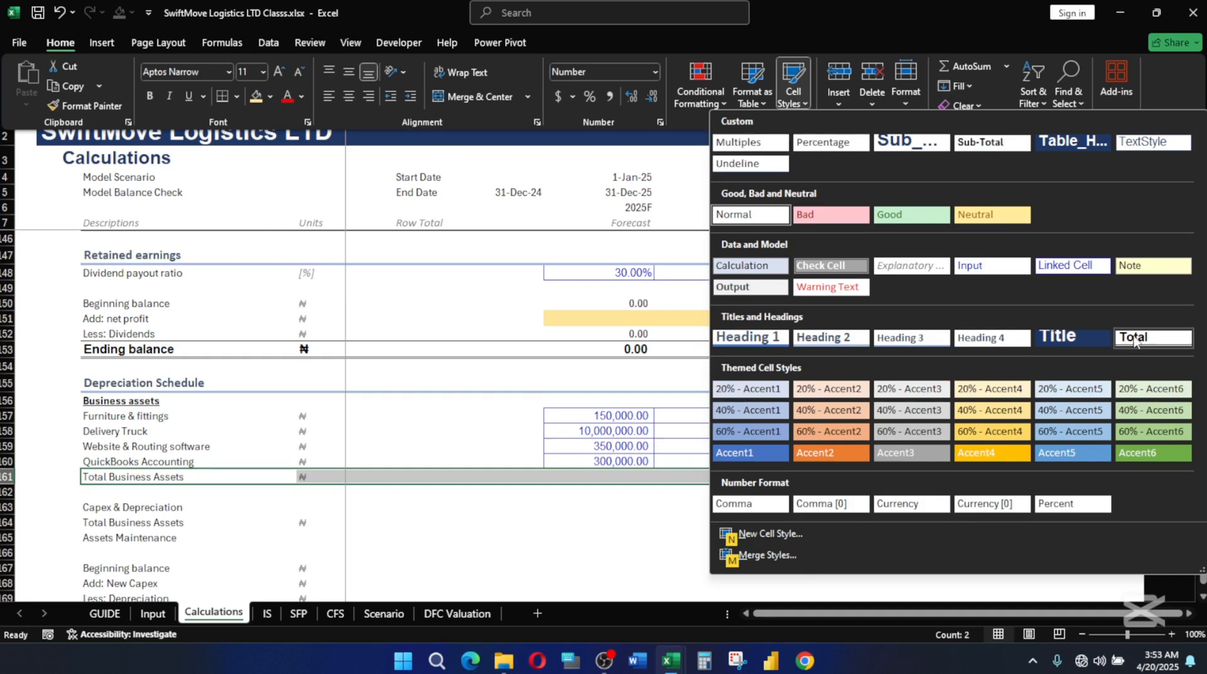
left_click(1154, 337)
- Total the 2025 business assets in J161 with =SUM(J157:J160)
left_click(613, 476)
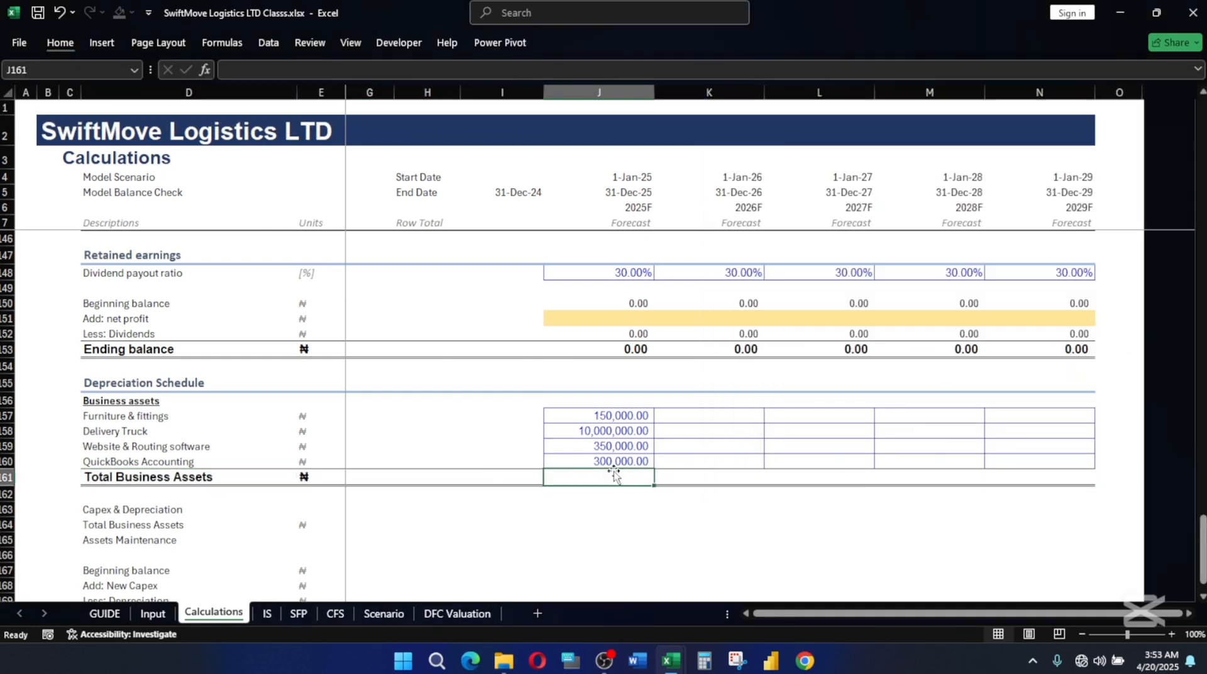
key("alt+=")
key("Return")
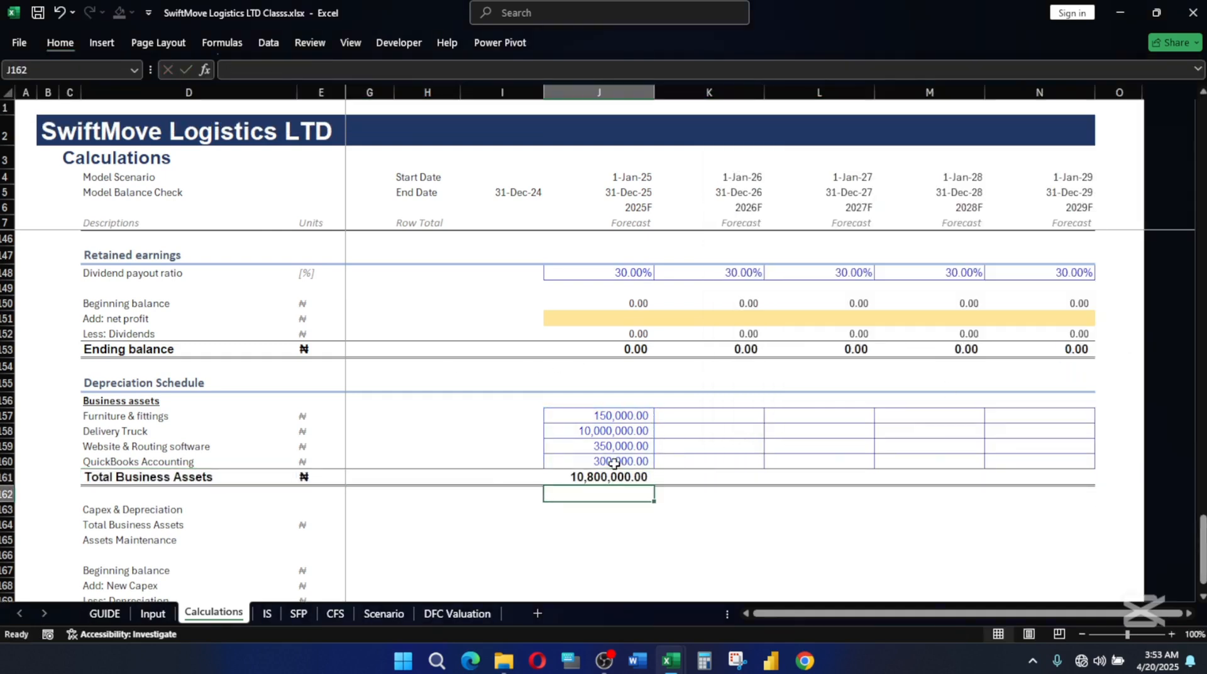
- Fill the Total Business Assets formula from J161 across the remaining forecast years to N161
left_click(592, 476)
key("shift+Right")
key("shift+Right")
key("shift+Right")
key("shift+Right")
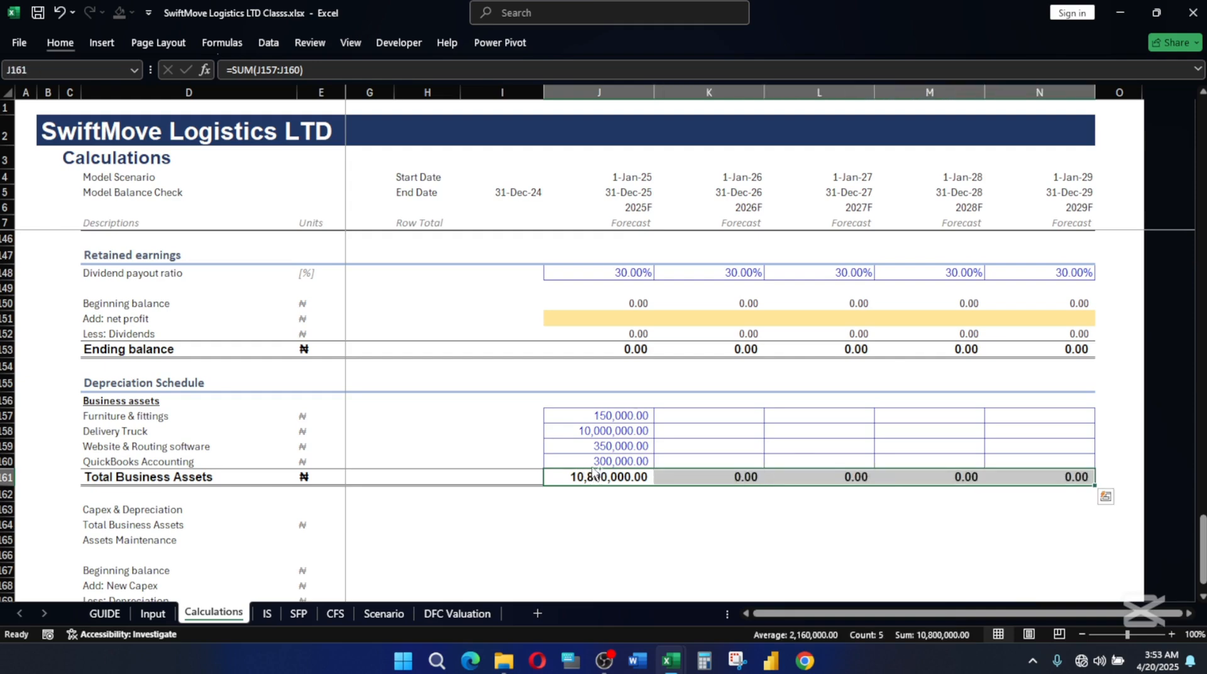
left_click(810, 400)
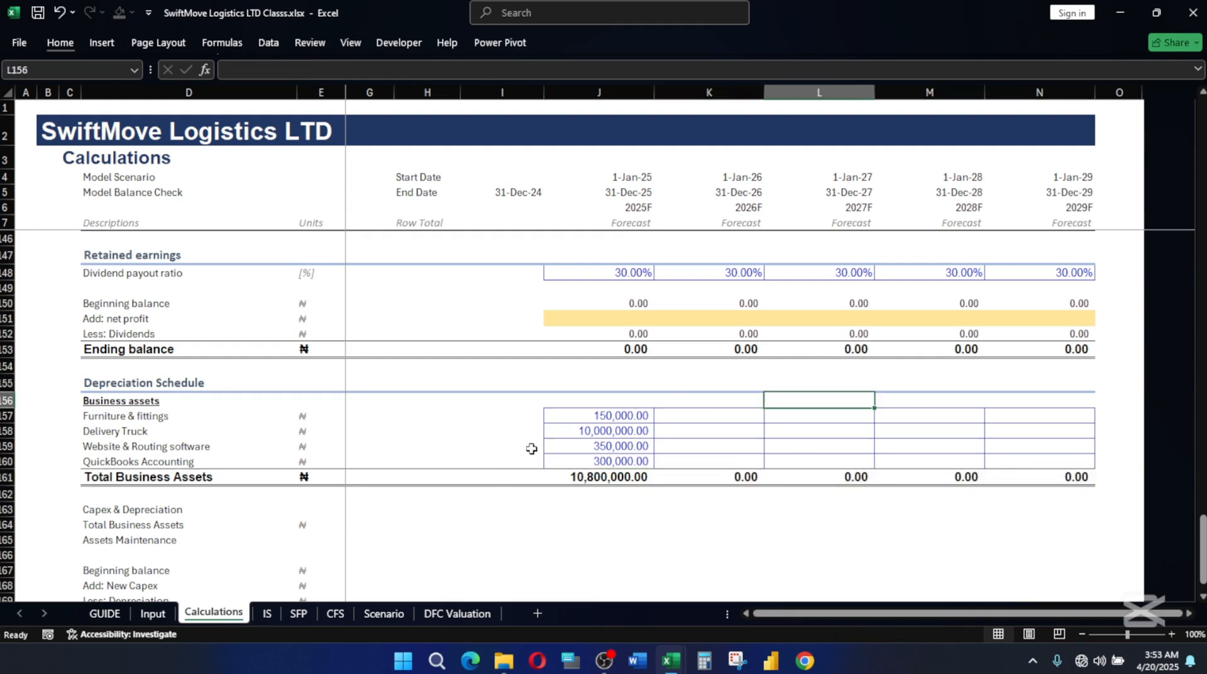
- Make the Capex & Depreciation subheading in D163 bold and underlined
scroll(440, 465, "down", 1)
left_click(121, 459)
key("ctrl+b")
key("ctrl+u")
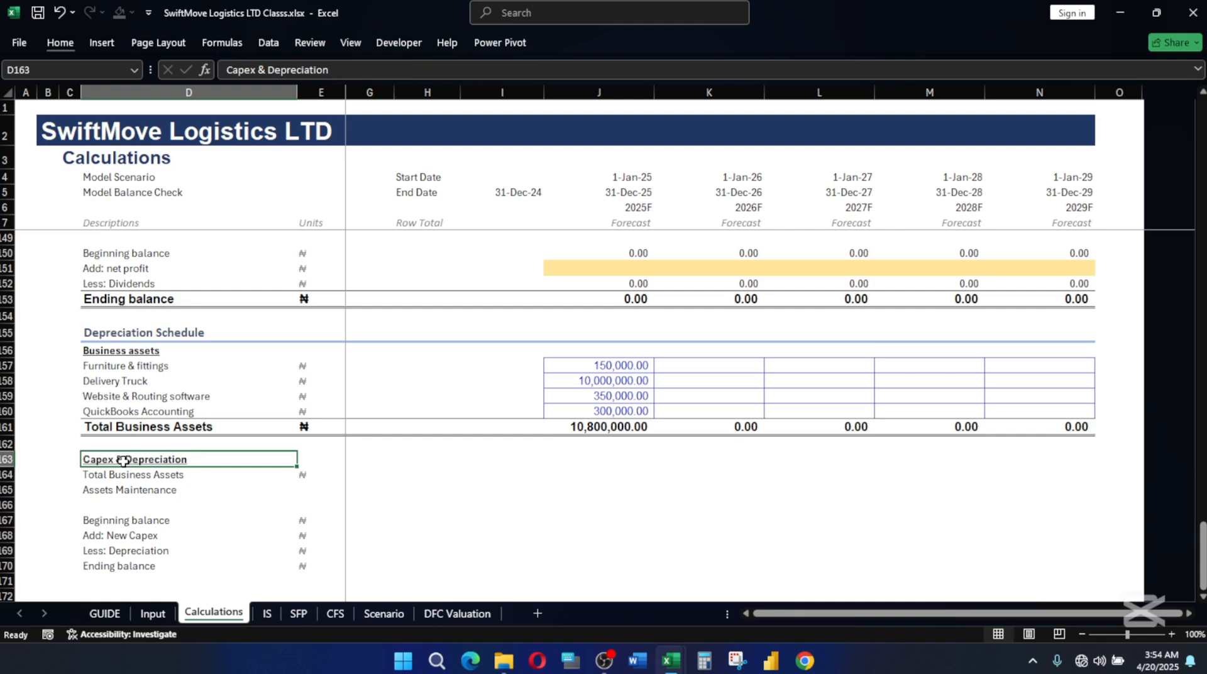
- Link the 2025 Total Business Assets under Capex & Depreciation, in J164, to the total above with =J161
left_click(591, 465)
key("Down")
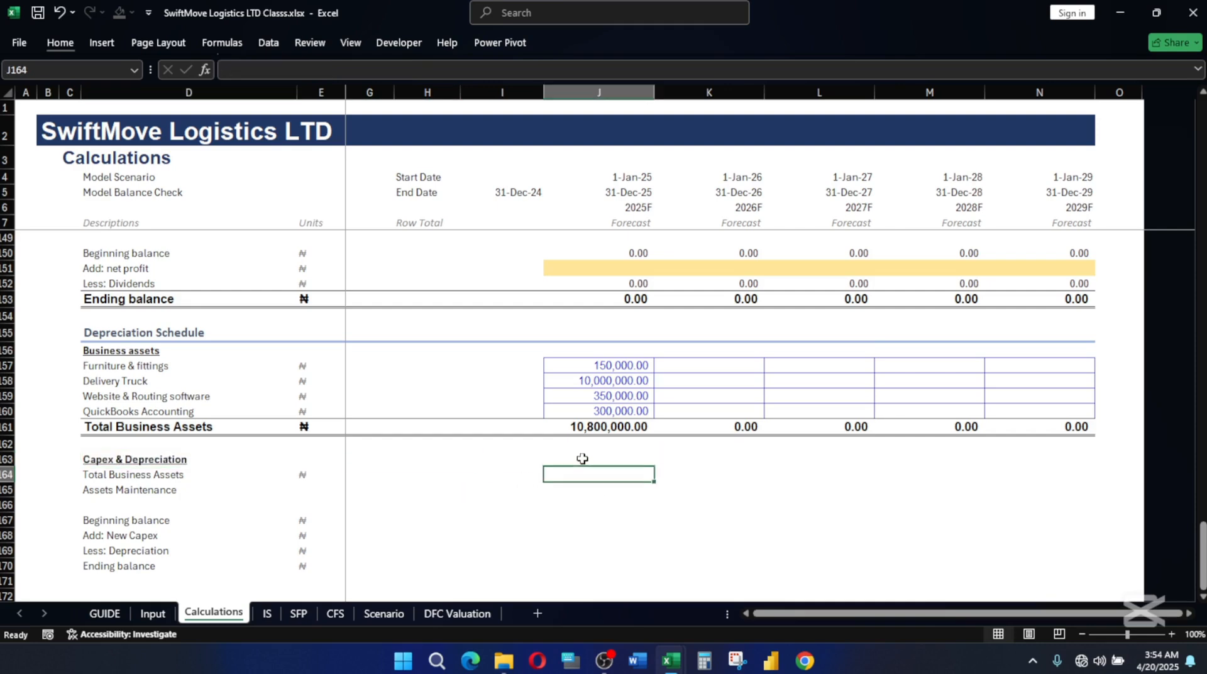
type("=")
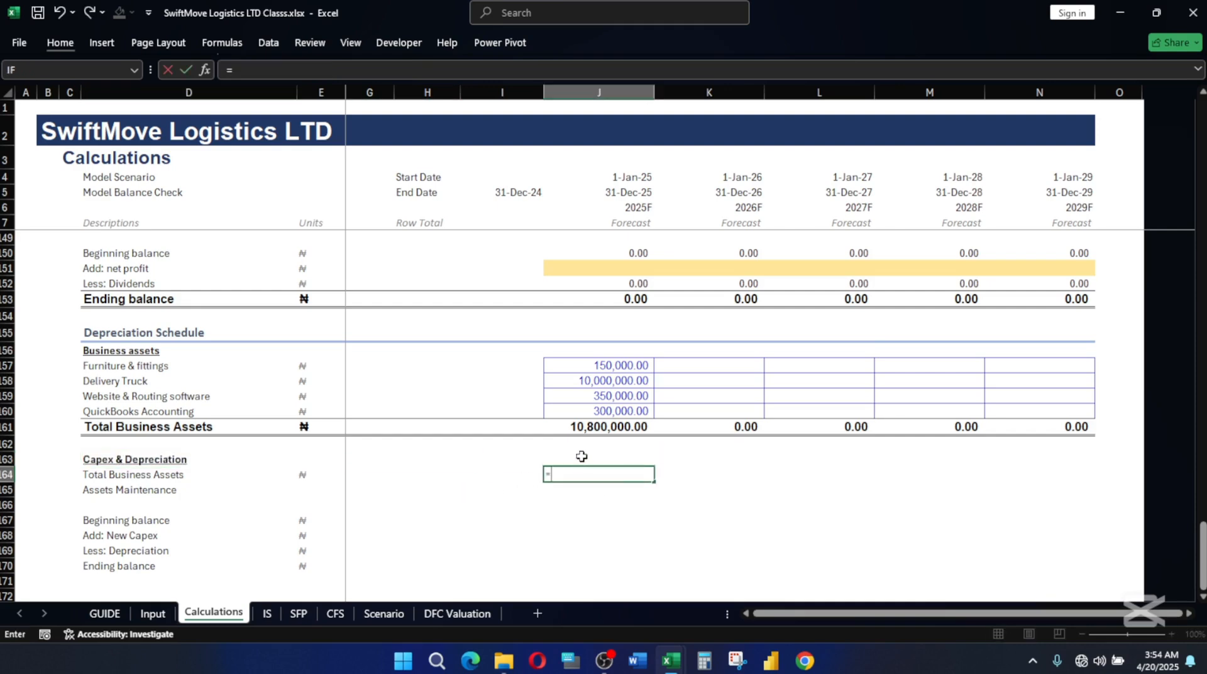
left_click(613, 426)
key("ctrl+Return")
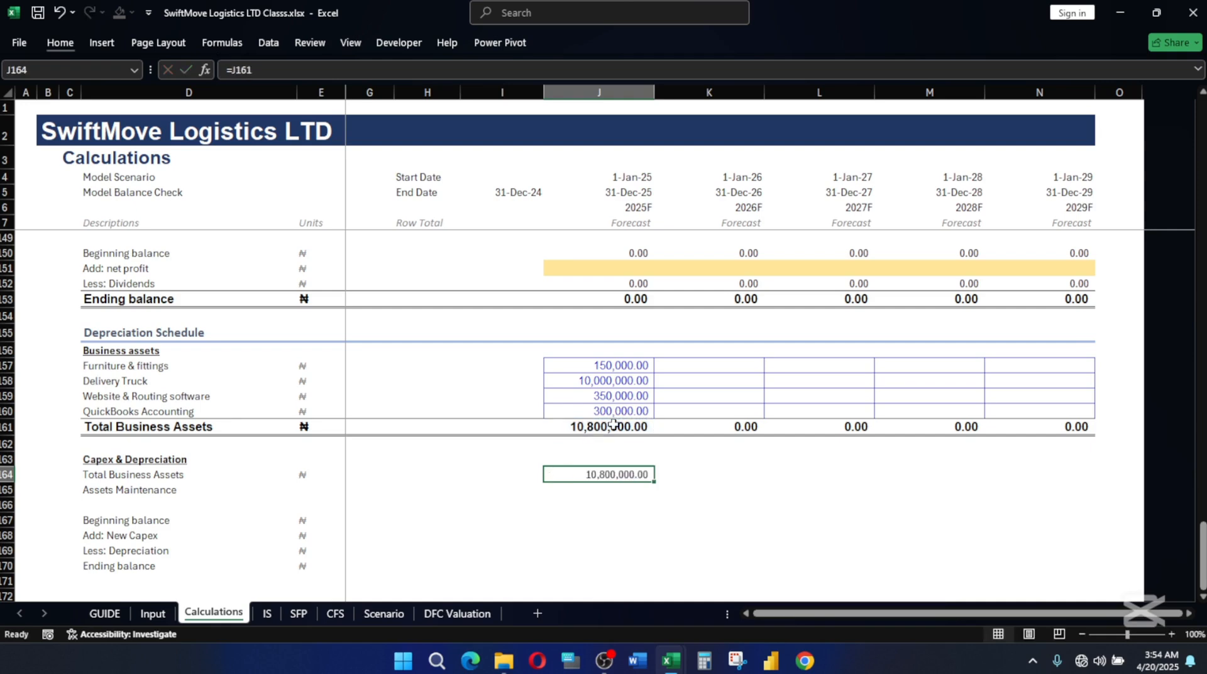
- Apply the Linked Cell style to the Capex & Depreciation Total Business Assets row, J164:N164
key("shift+Right")
key("shift+Right")
key("shift+Right")
key("shift+Right")
key("alt")
key("h")
key("j")
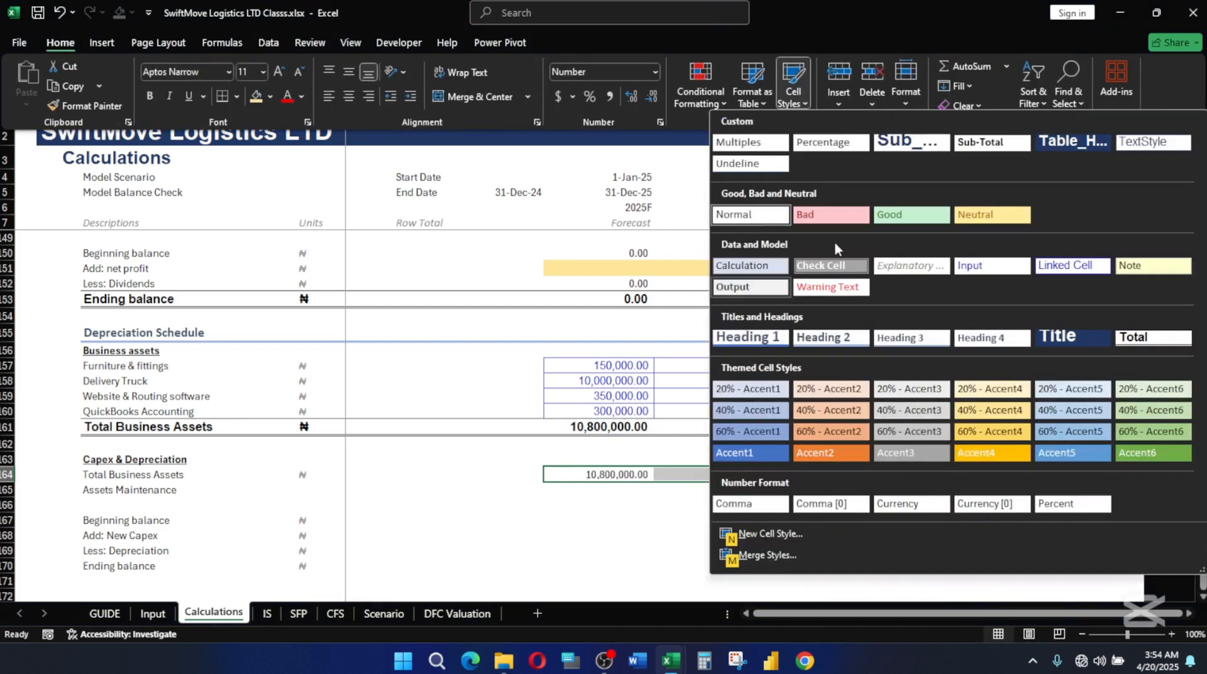
left_click(1071, 265)
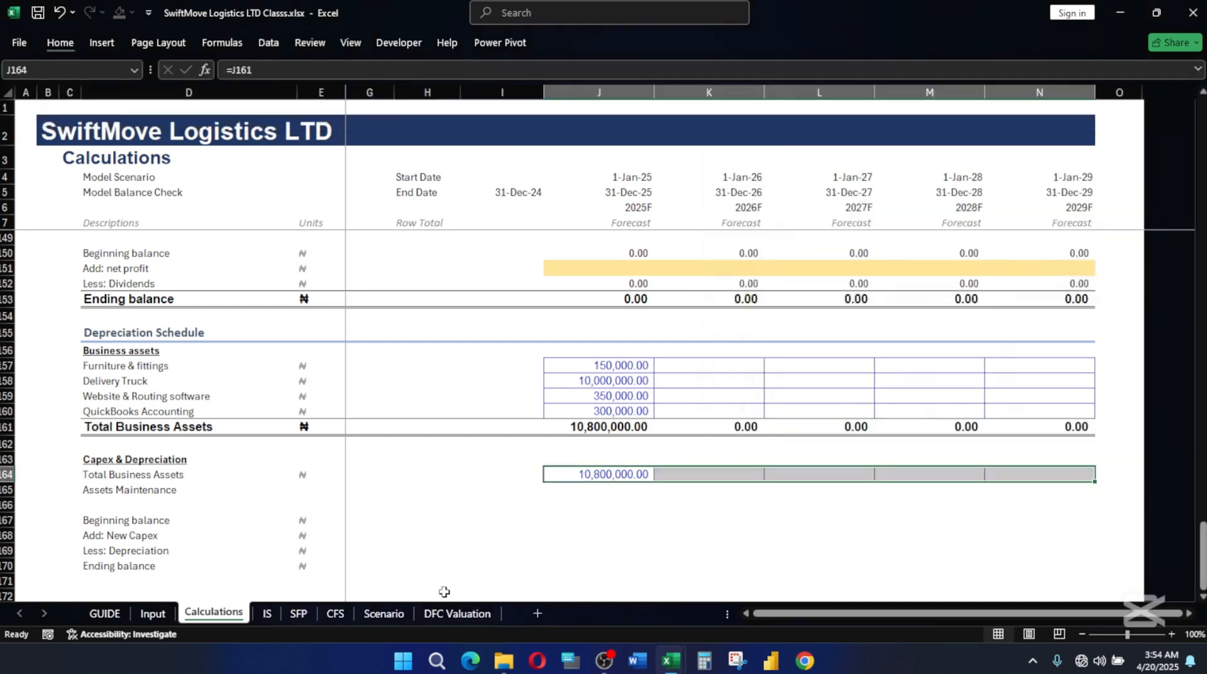
- Link the 2025 Assets Maintenance value in J165 to the Input sheet's assets maintenance assumption with =Input!J30
left_click(607, 503)
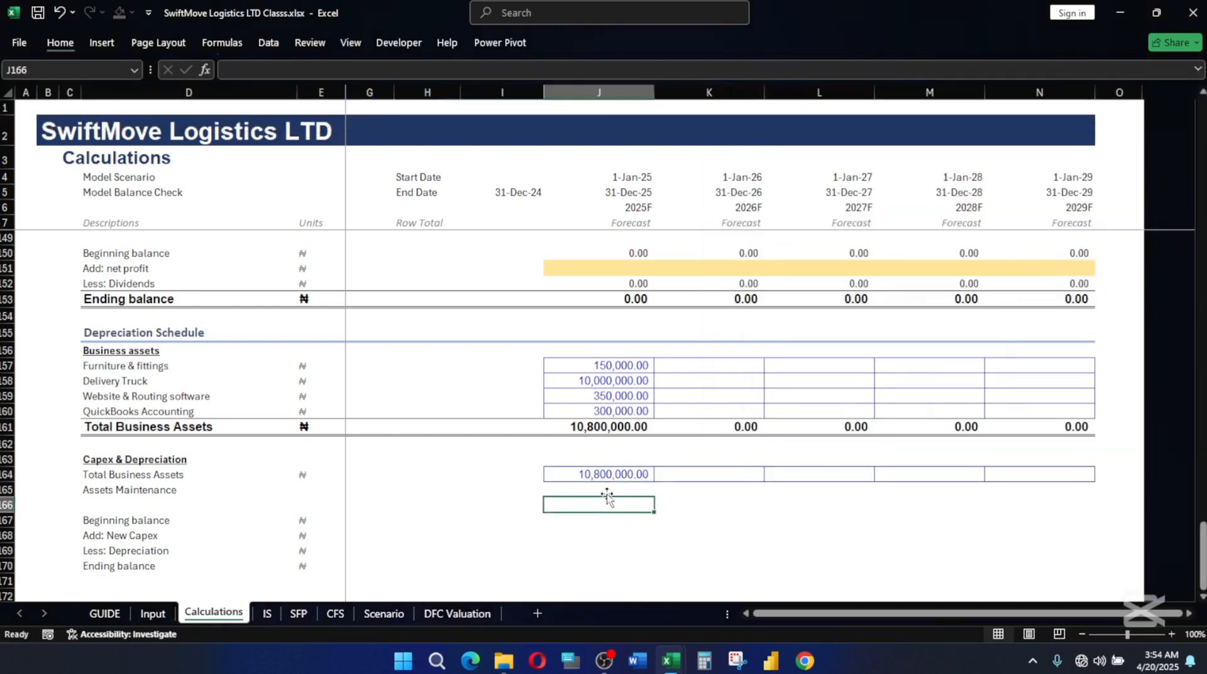
left_click(608, 491)
type("=")
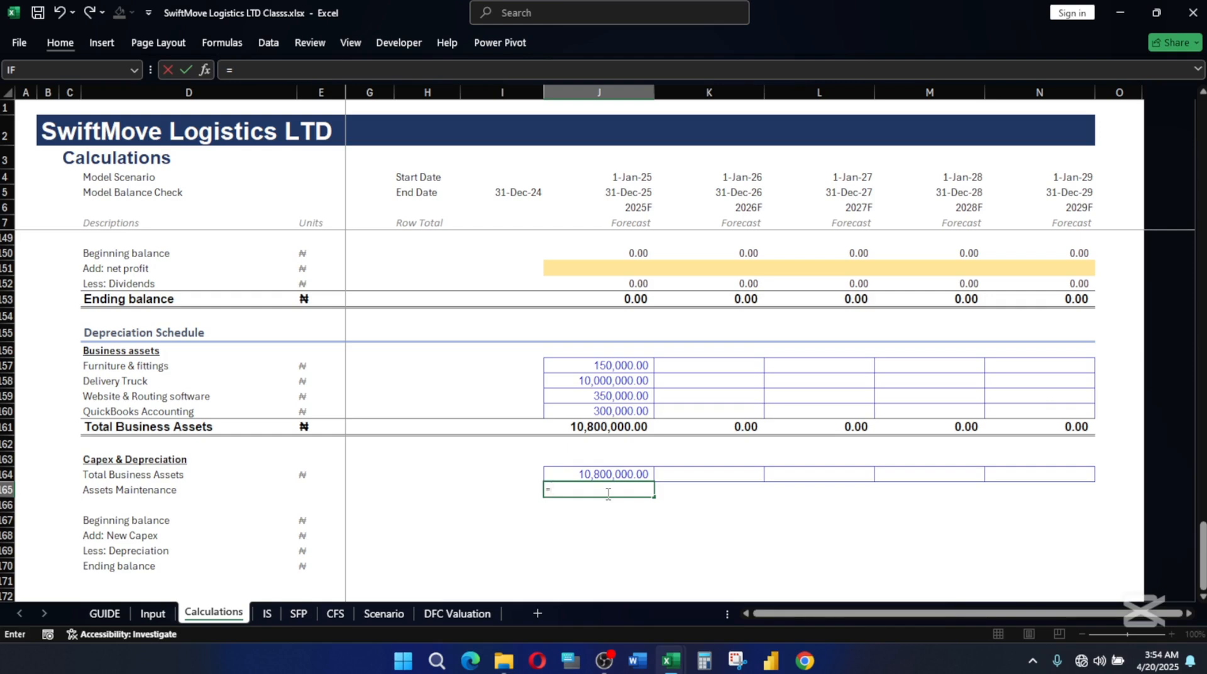
left_click(152, 613)
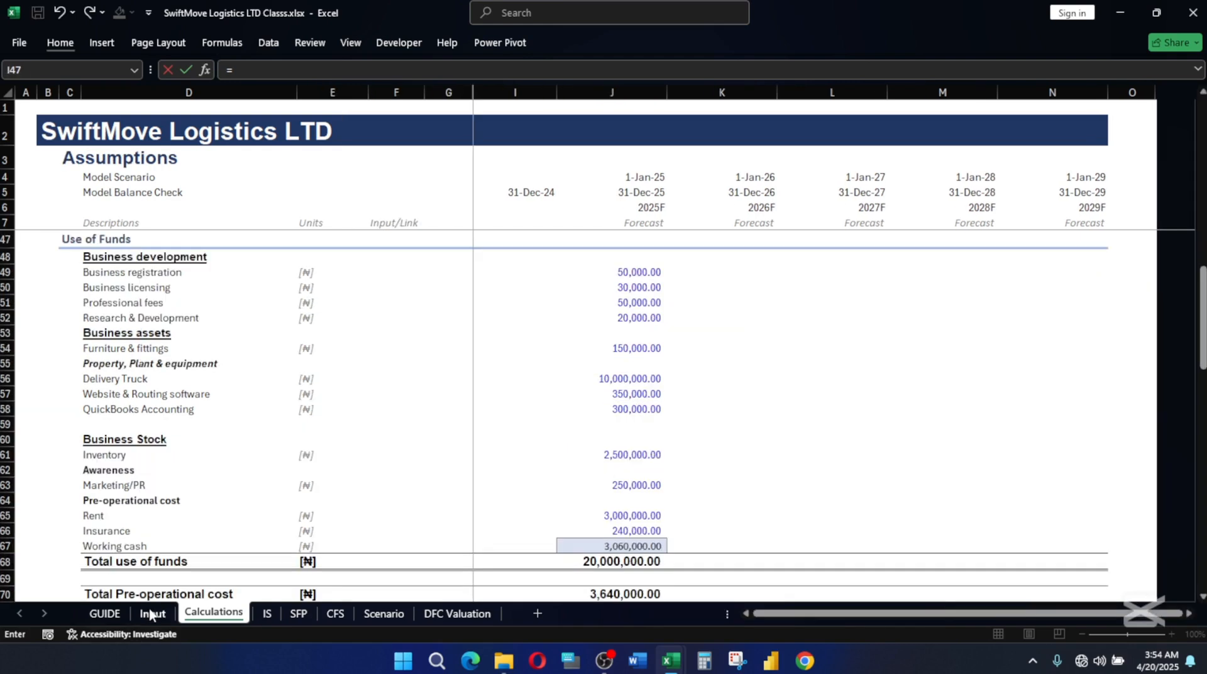
scroll(710, 411, "down", 3)
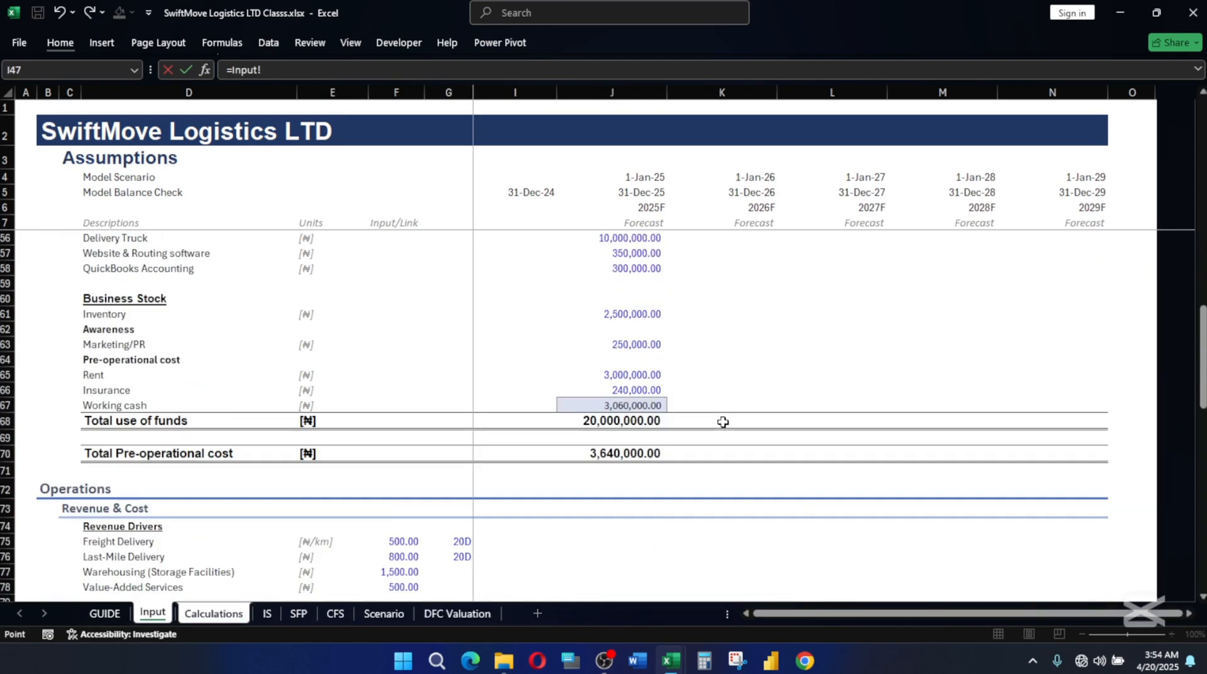
scroll(726, 421, "down", 9)
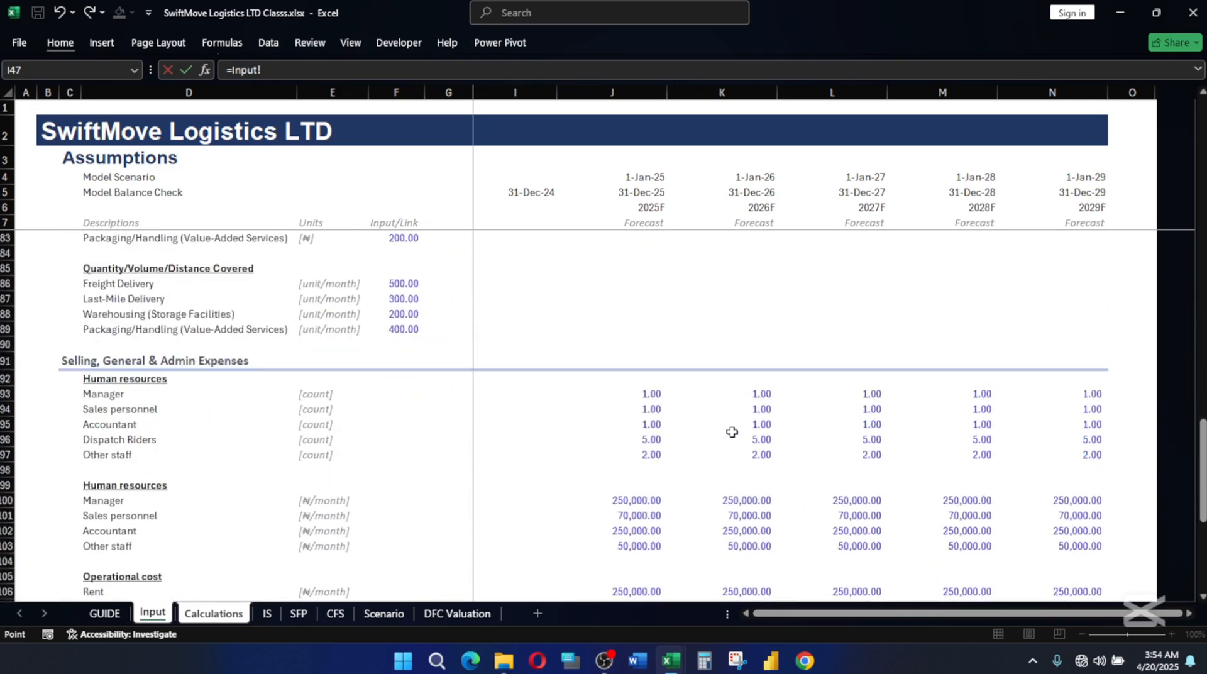
scroll(693, 414, "up", 20)
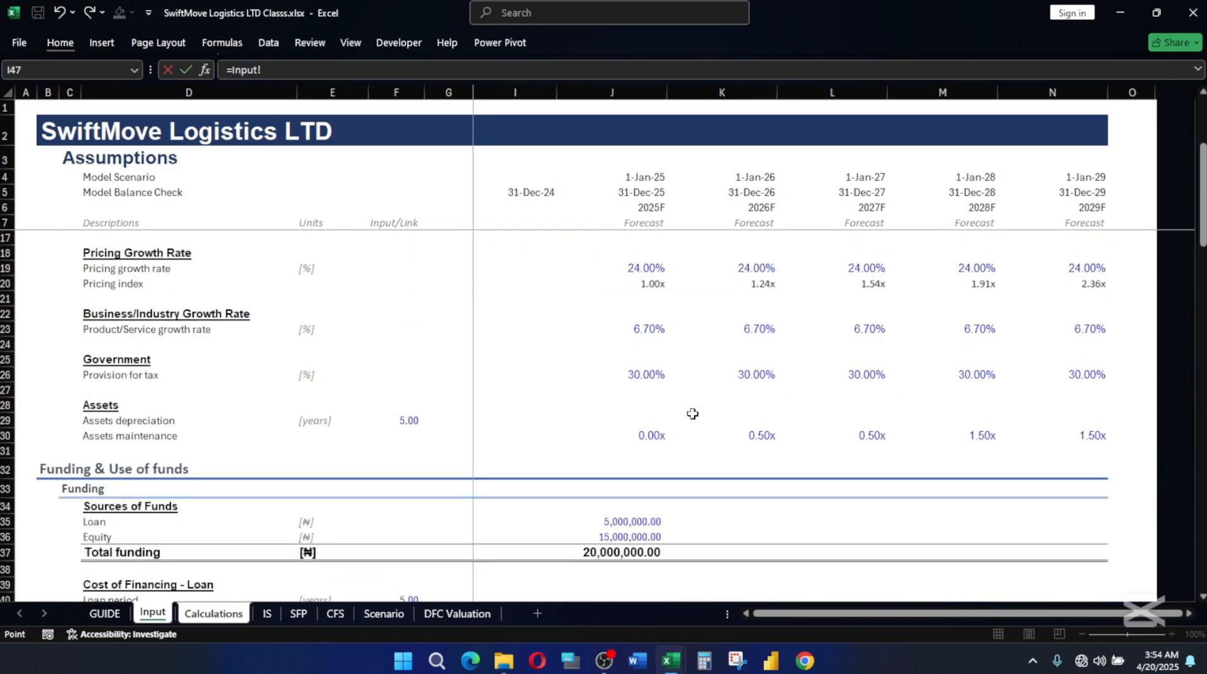
left_click(664, 436)
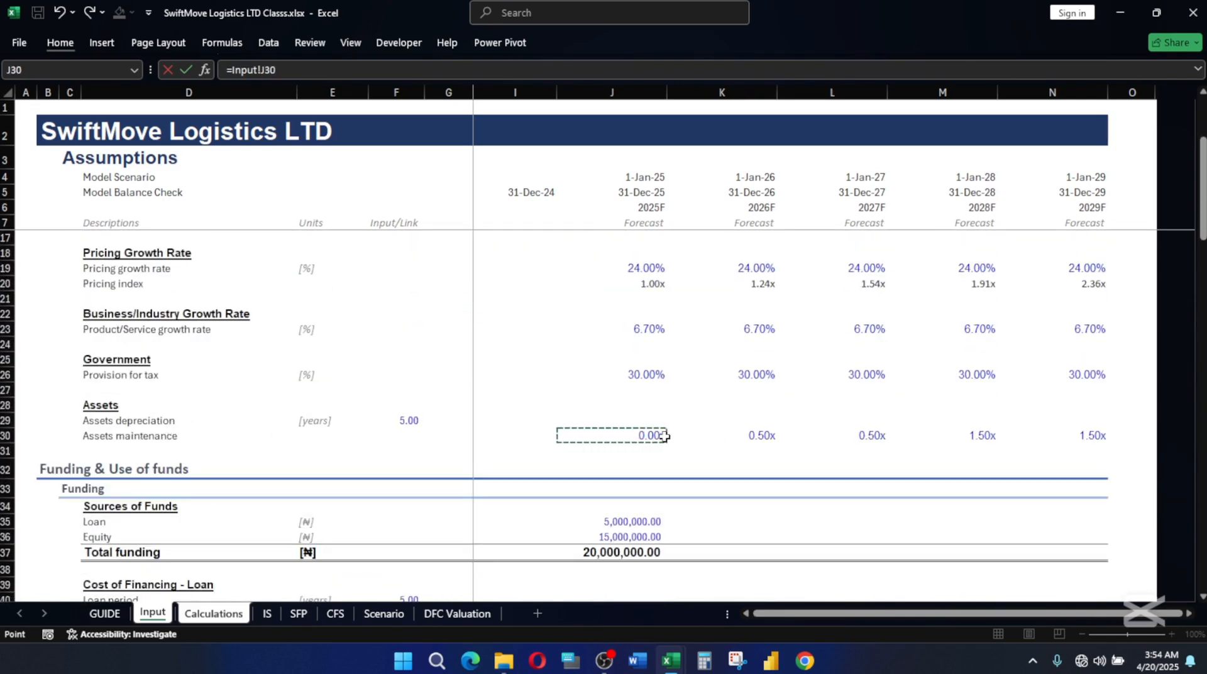
key("Return")
- Apply the Total cell style across the Ending balance row of Capex & Depreciation, D170:N170
left_click(92, 519)
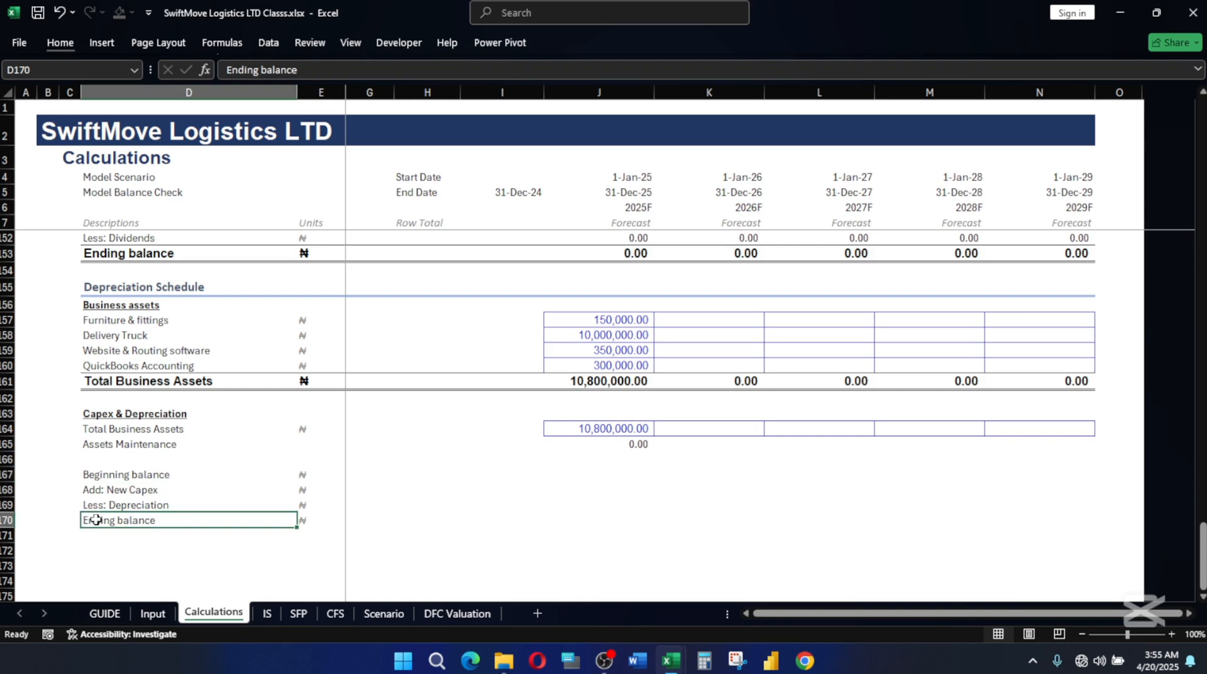
key("shift+Right")
key("ctrl+shift+Right")
key("shift+Left")
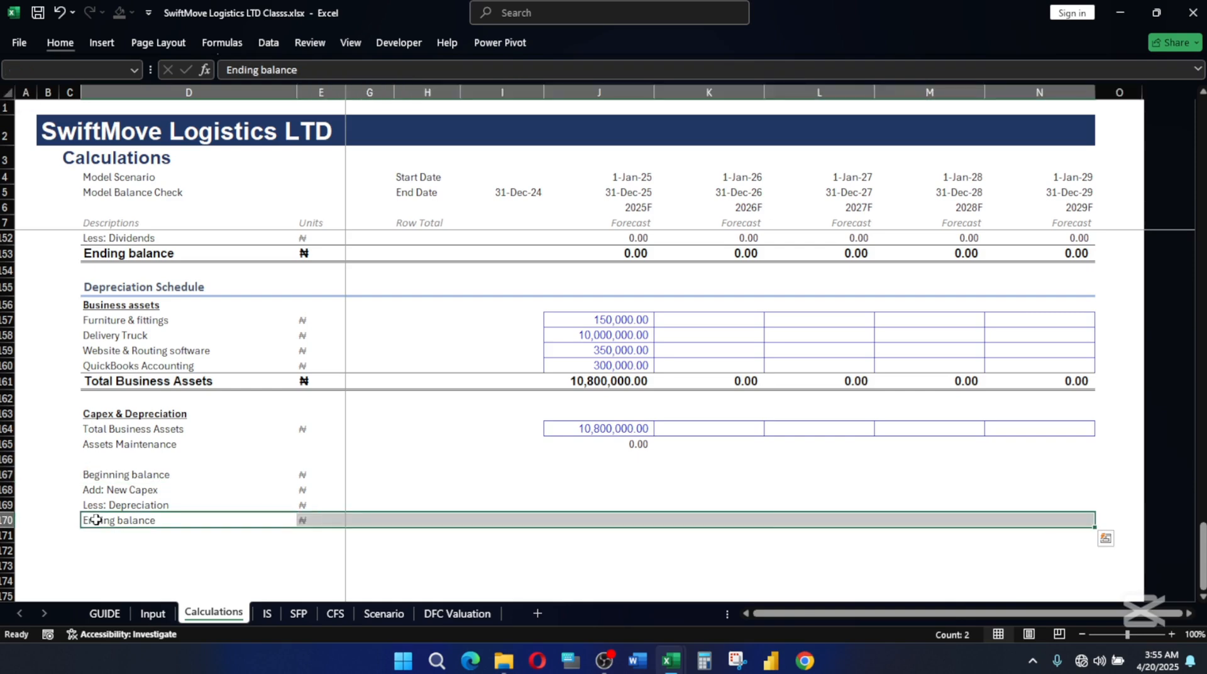
key("alt+h")
key("j")
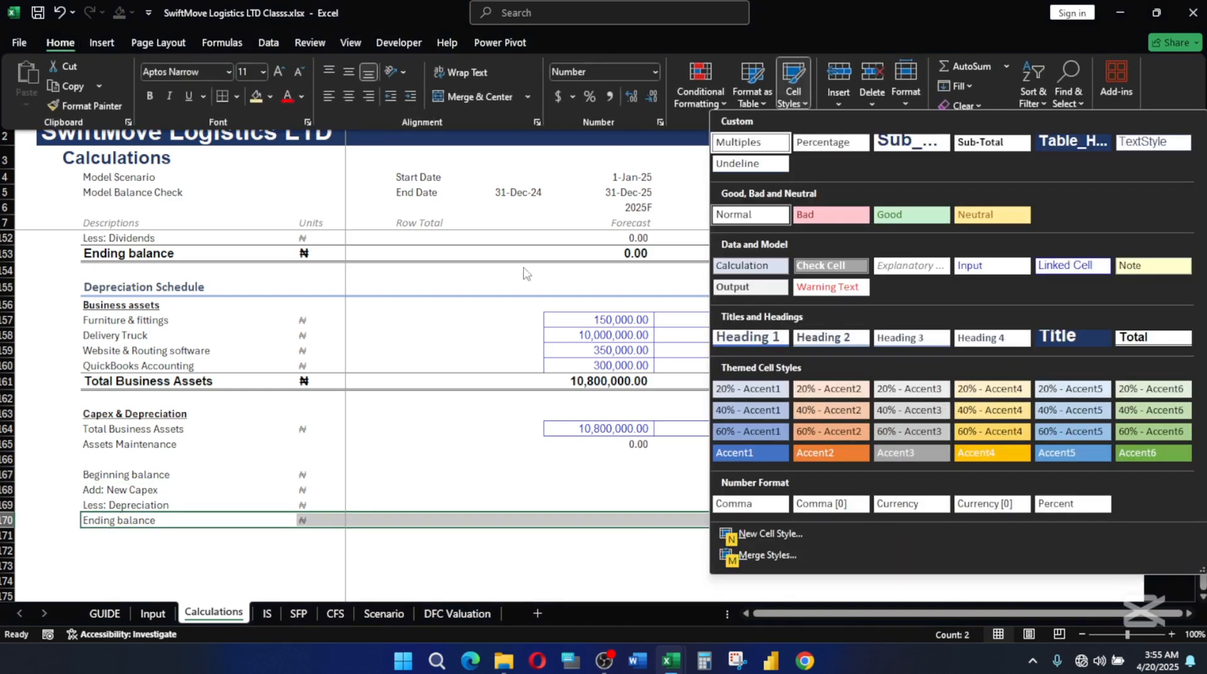
left_click(1144, 338)
left_click(600, 507)
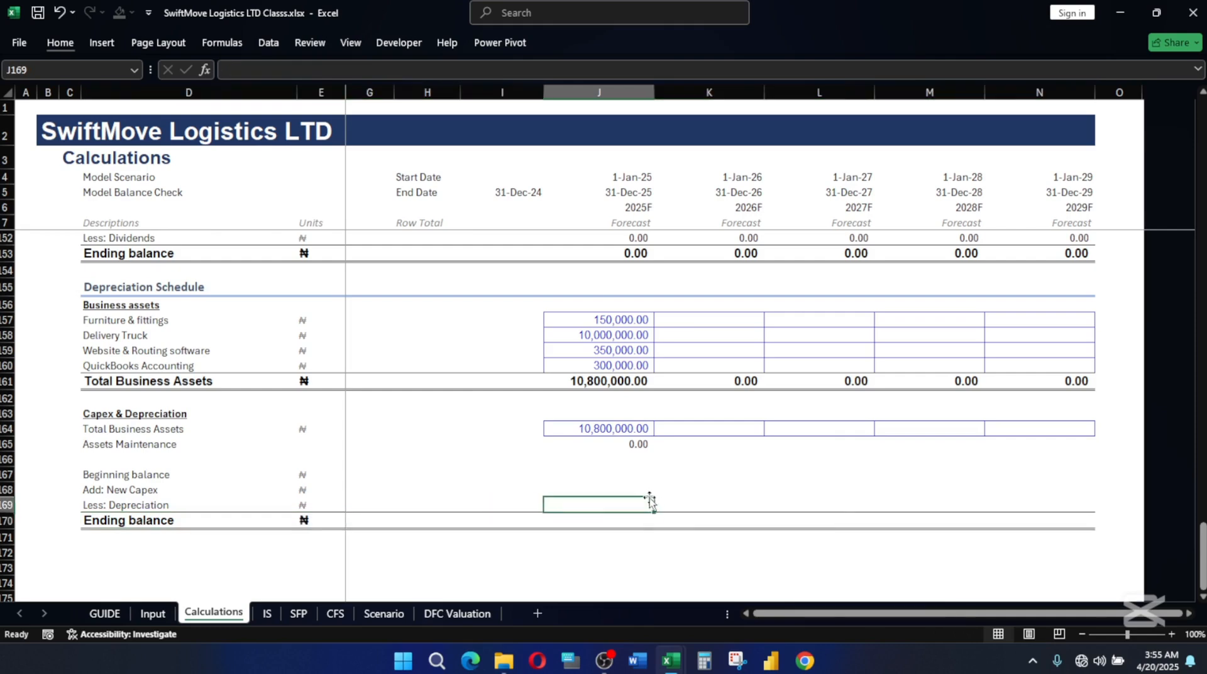
- Link the 2025 Beginning balance in J167 to the prior period's Ending balance with =I170
left_click(598, 518)
key("Up")
key("Up")
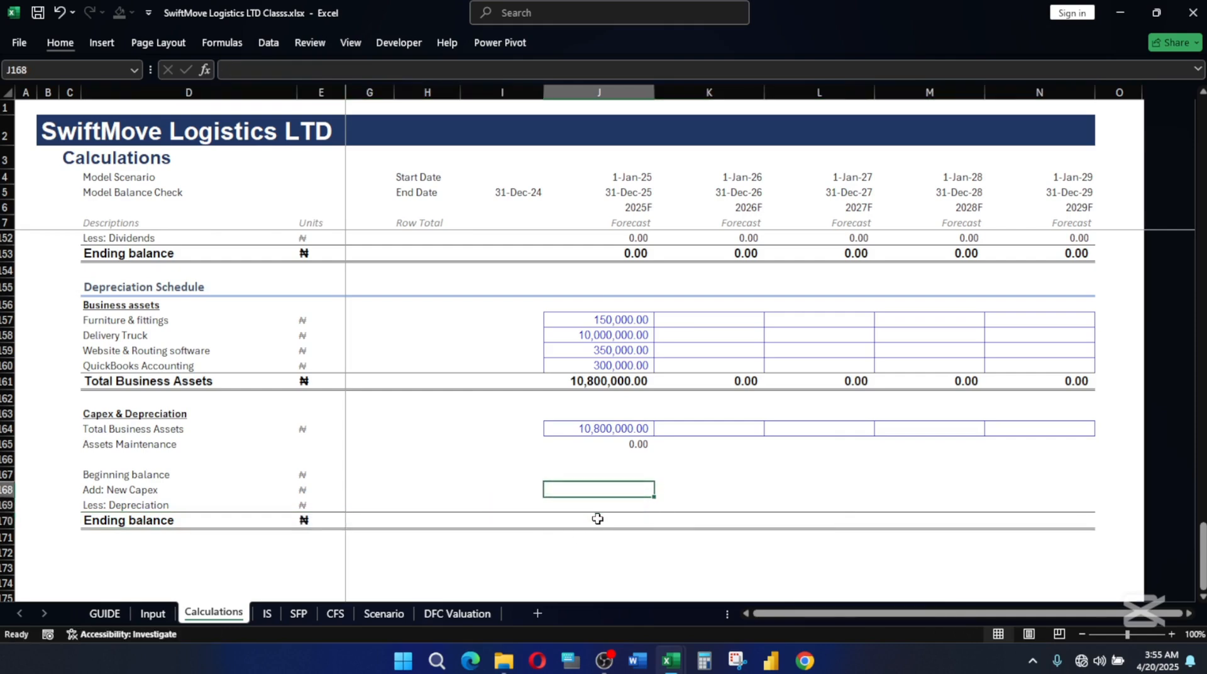
key("Up")
type("=")
left_click(482, 523)
key("Return")
- Calculate the 2025 Ending balance in J170 with =SUM(J167:J168)-J169 and fill the J167:J170 formulas across to column N
left_click(620, 521)
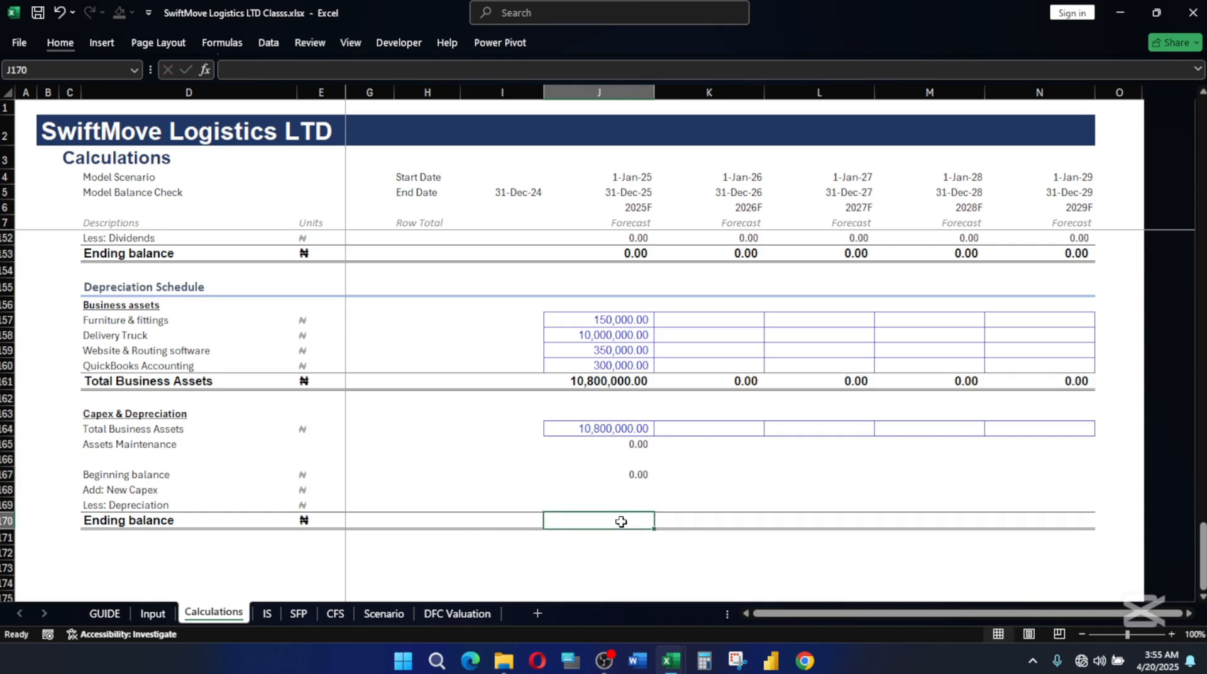
key("alt+equal")
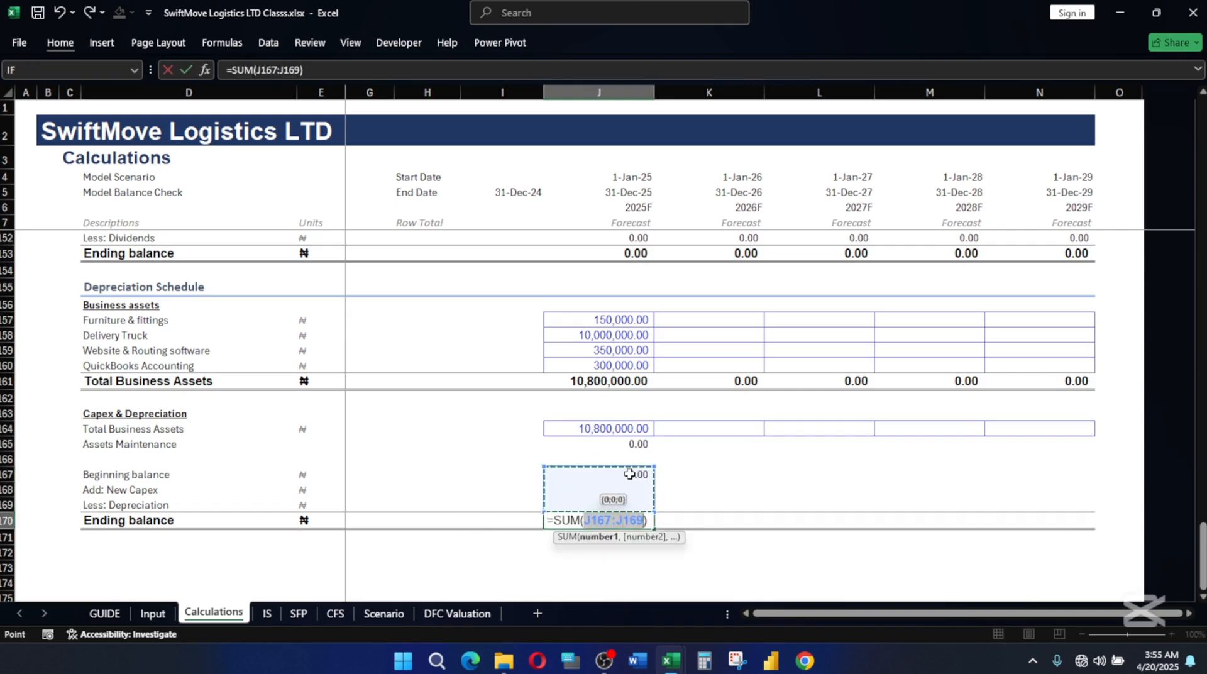
left_click_drag(613, 473, 621, 491)
left_click(650, 521)
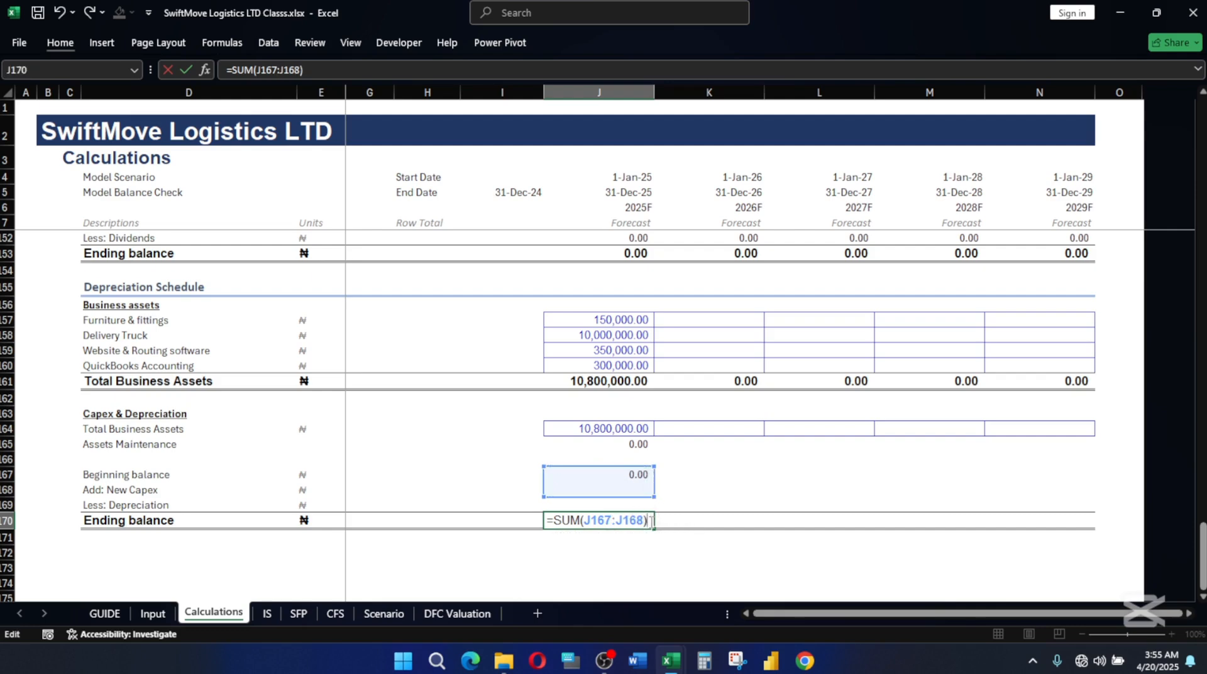
type("-")
left_click(611, 506)
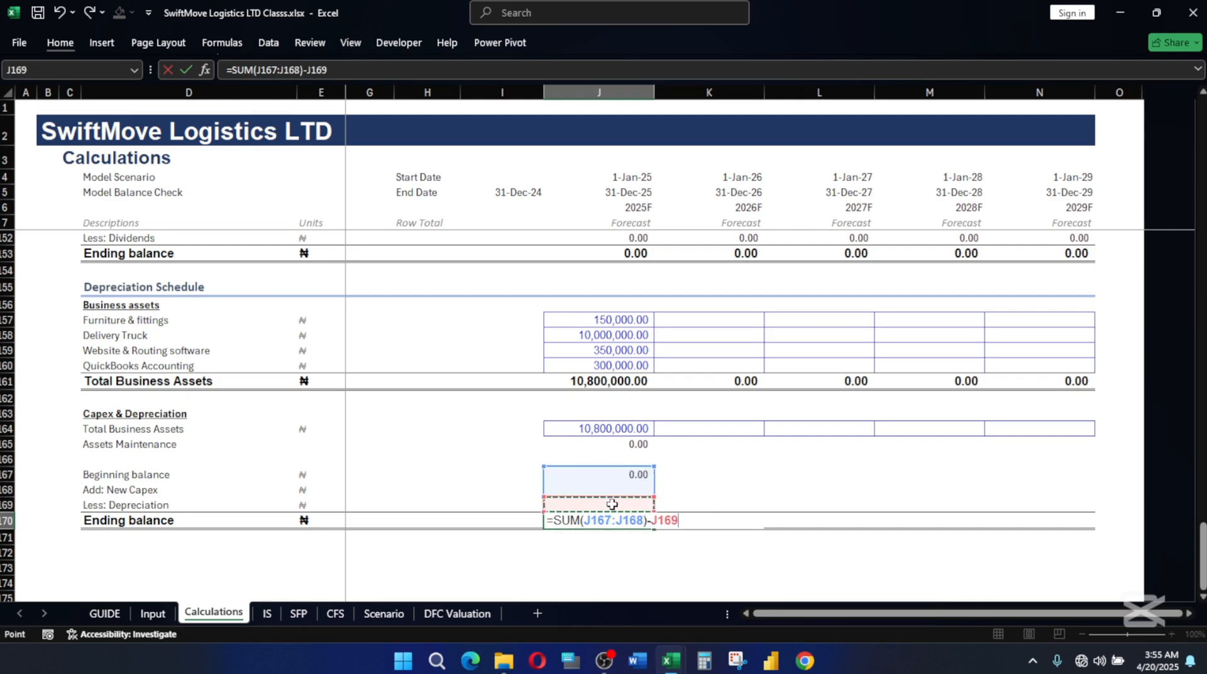
key("Return")
left_click_drag(623, 473, 1056, 526)
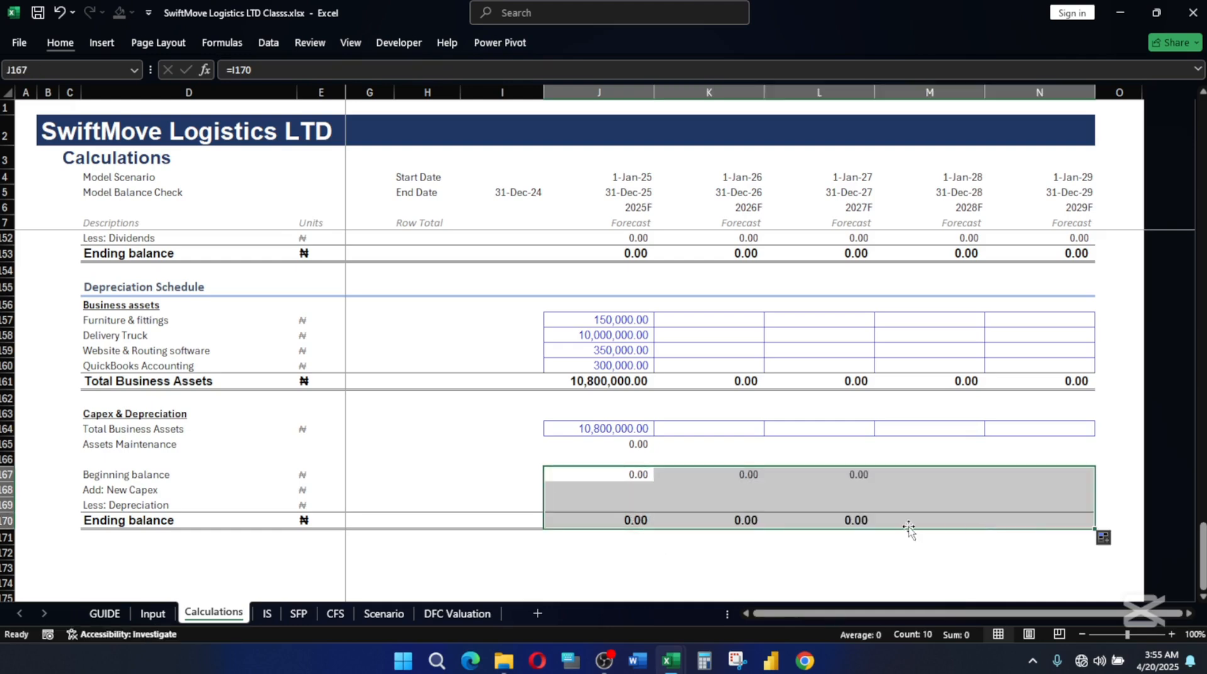
left_click(775, 517)
- Fill the Assets Maintenance link from J165 across to N165 and apply the Linked Cell style to the row
left_click(645, 458)
left_click(636, 442)
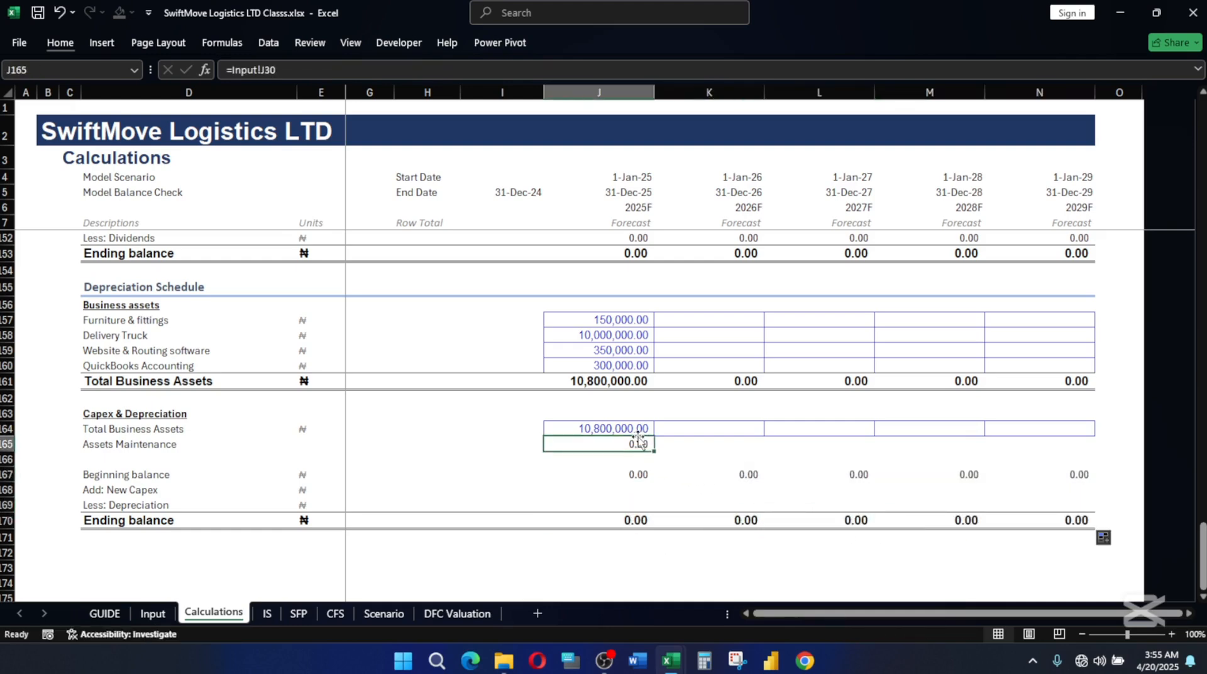
left_click_drag(654, 451, 1128, 444)
key("alt")
key("h")
key("j")
key("Escape")
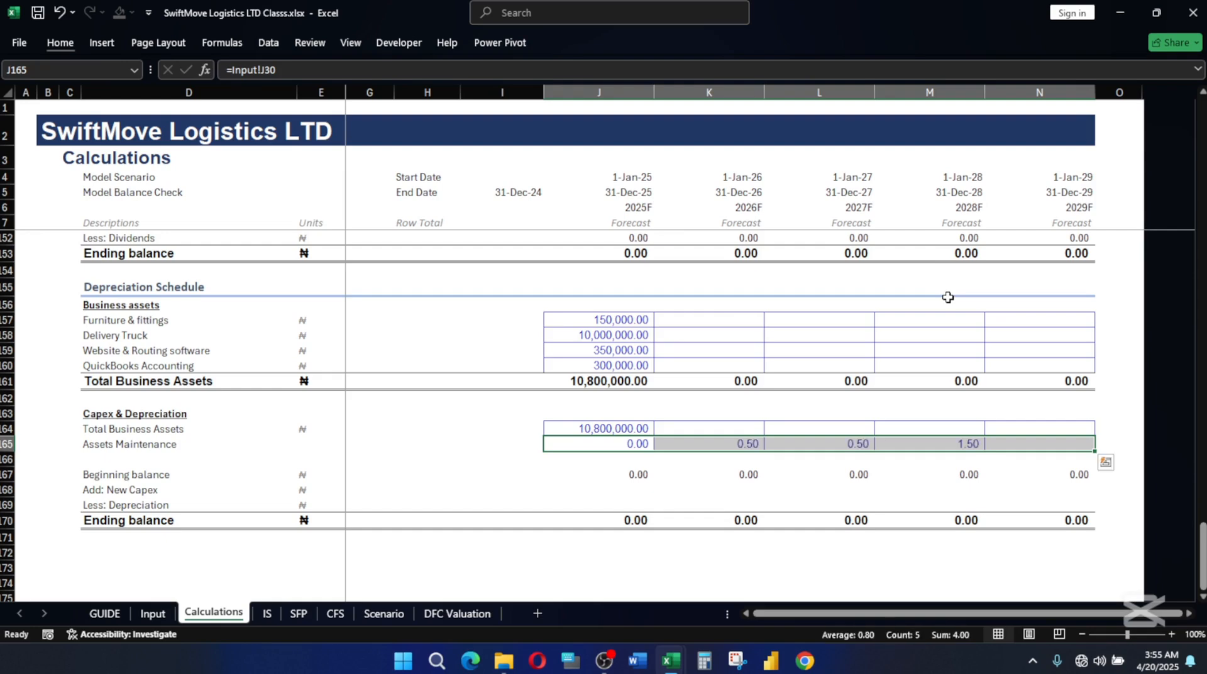
- Apply the custom Multiples cell style to the Assets Maintenance values in J165:N165
key("alt")
key("h")
key("j")
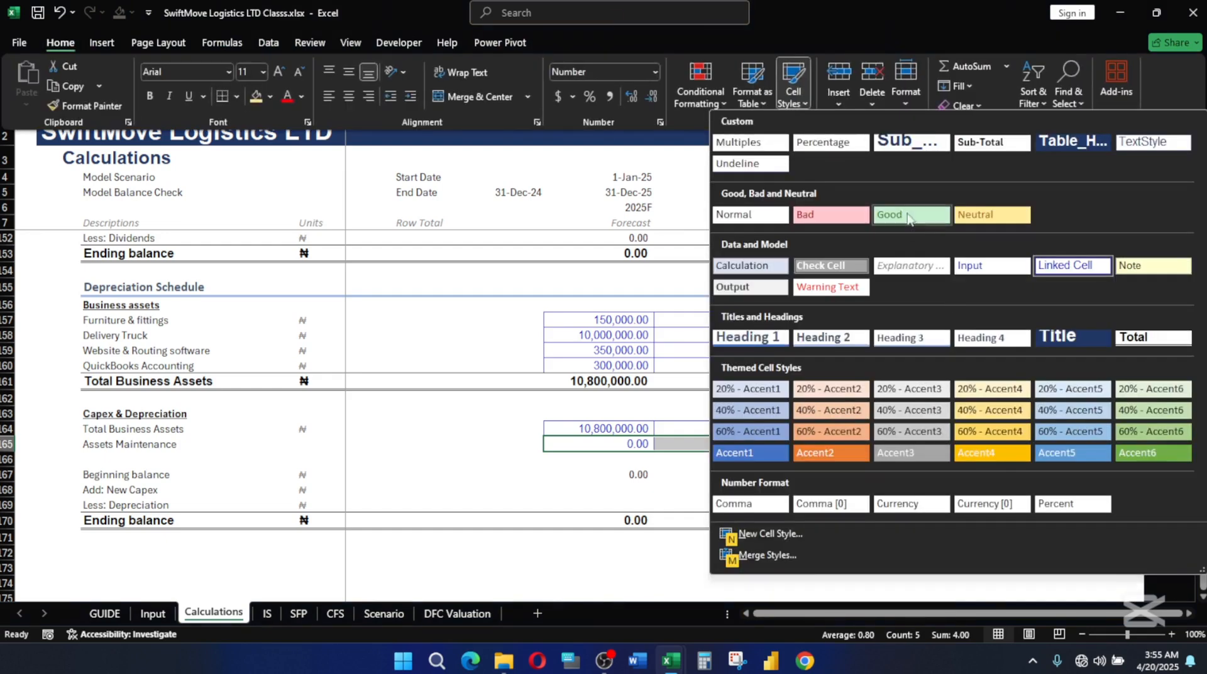
left_click(747, 144)
left_click(817, 429)
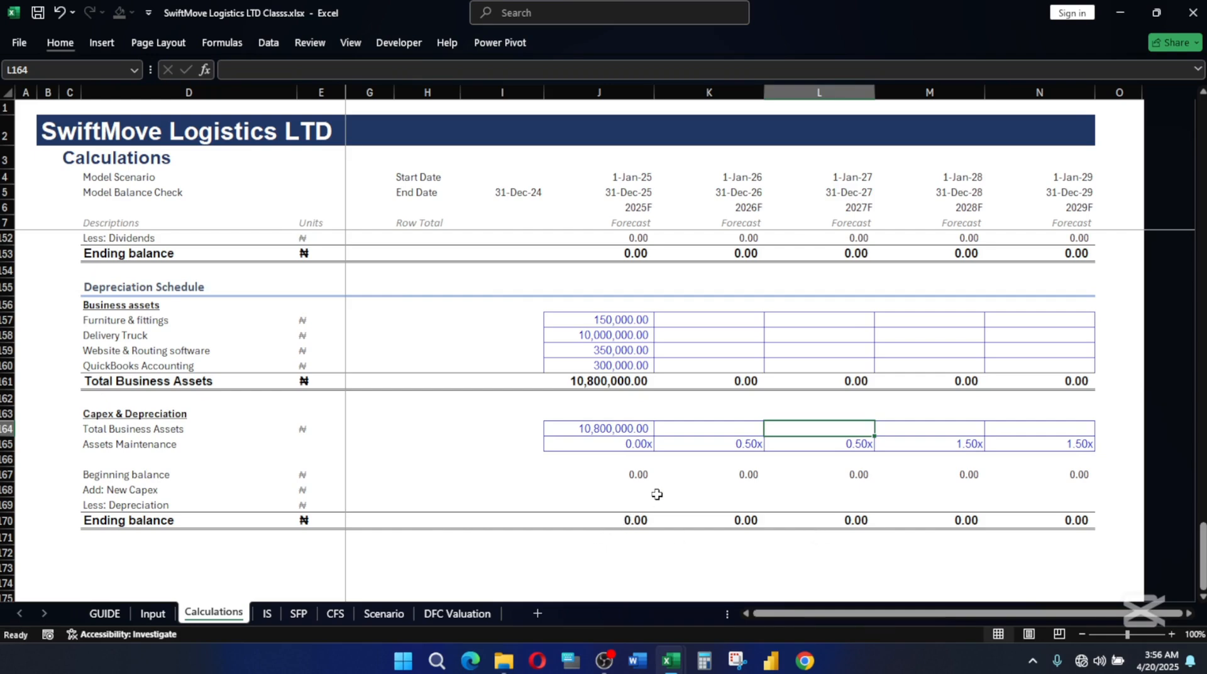
- Link the 2025 Add: New Capex value in J168 to Total Business Assets with =J164
left_click(638, 488)
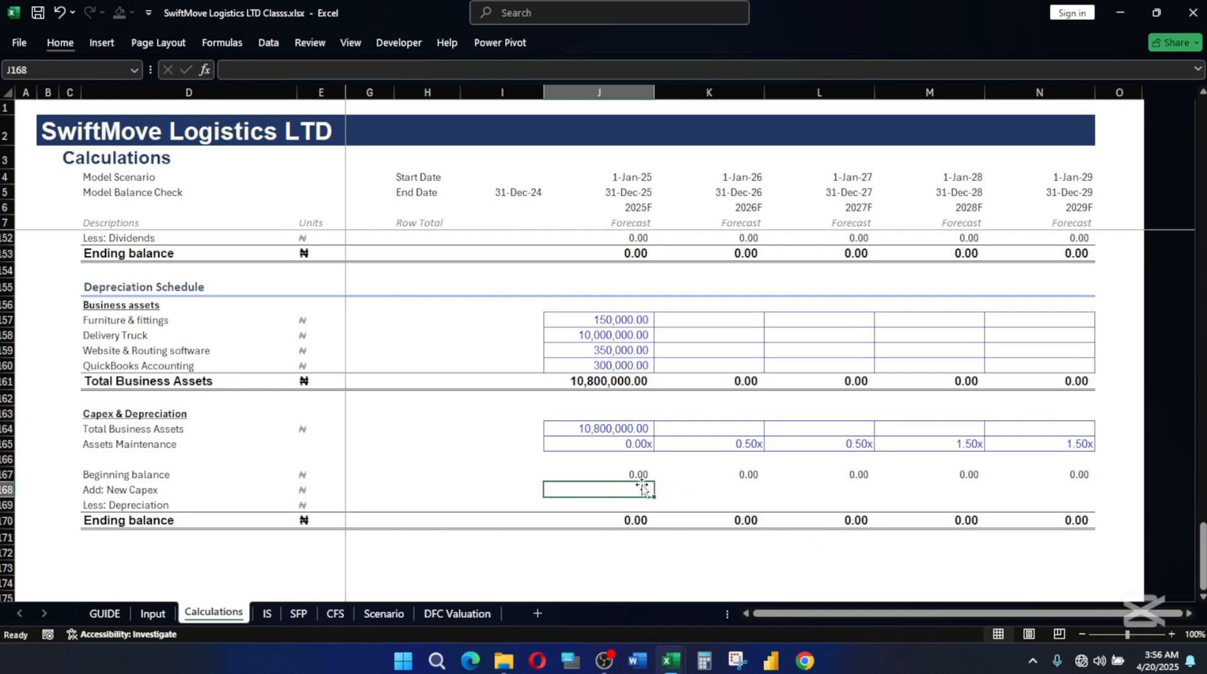
type("=")
left_click(604, 426)
key("Return")
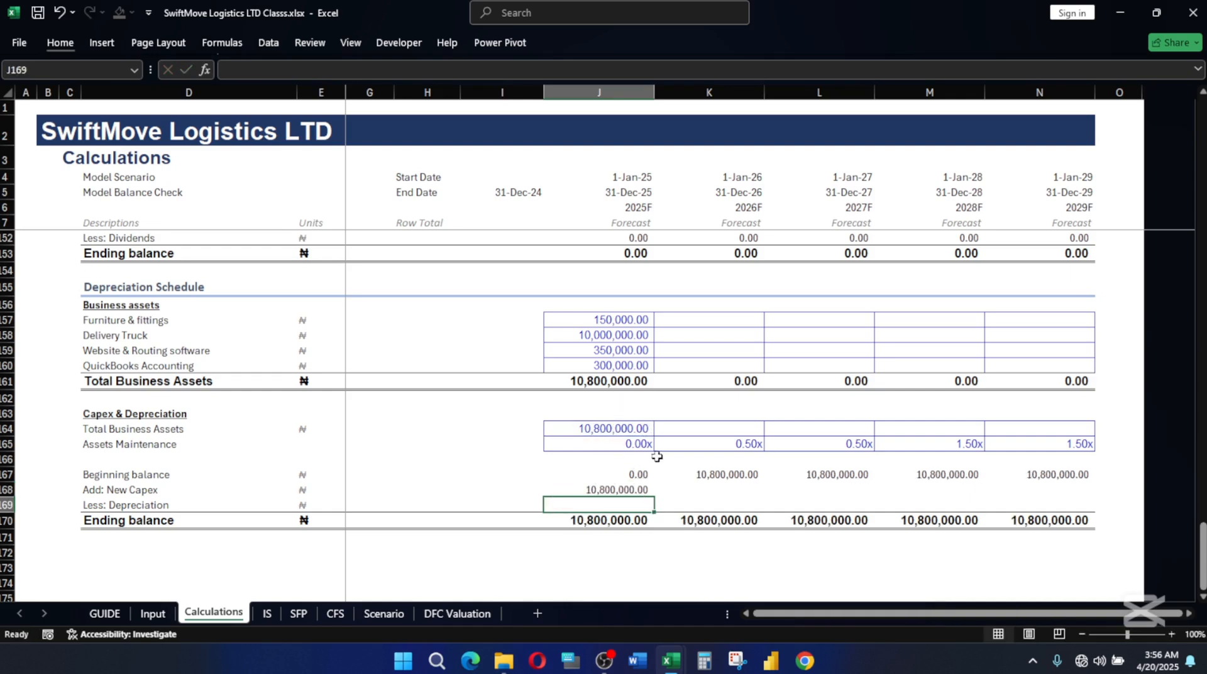
left_click(637, 441)
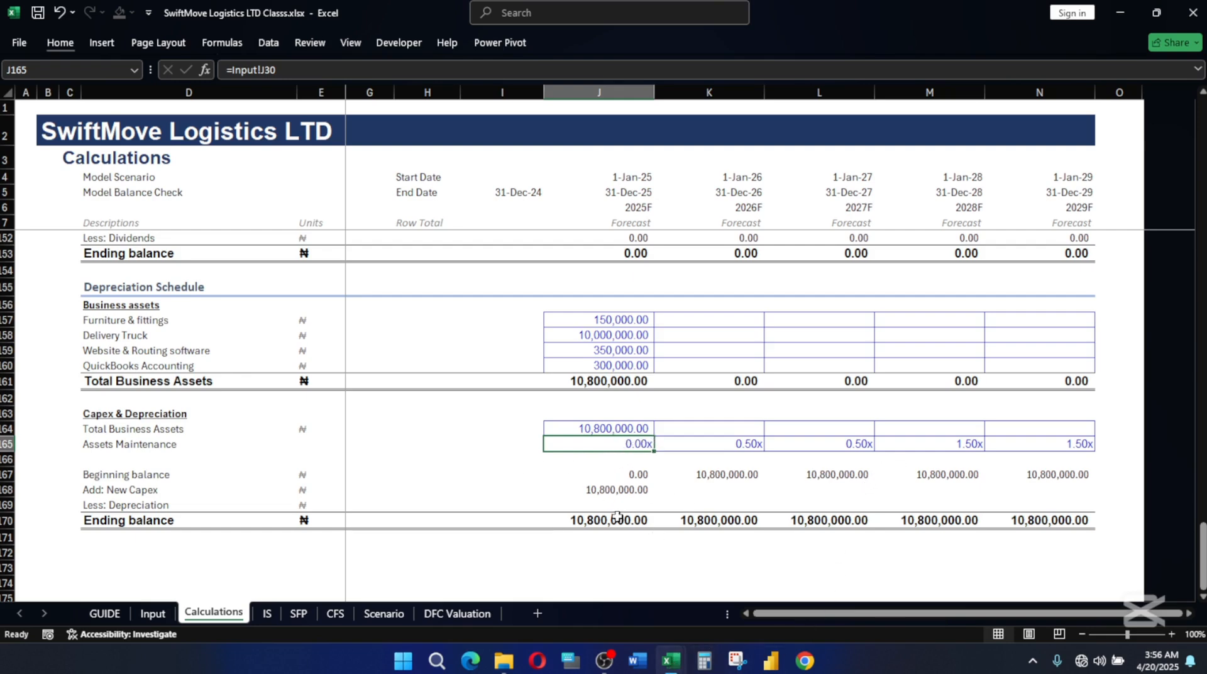
left_click(621, 490)
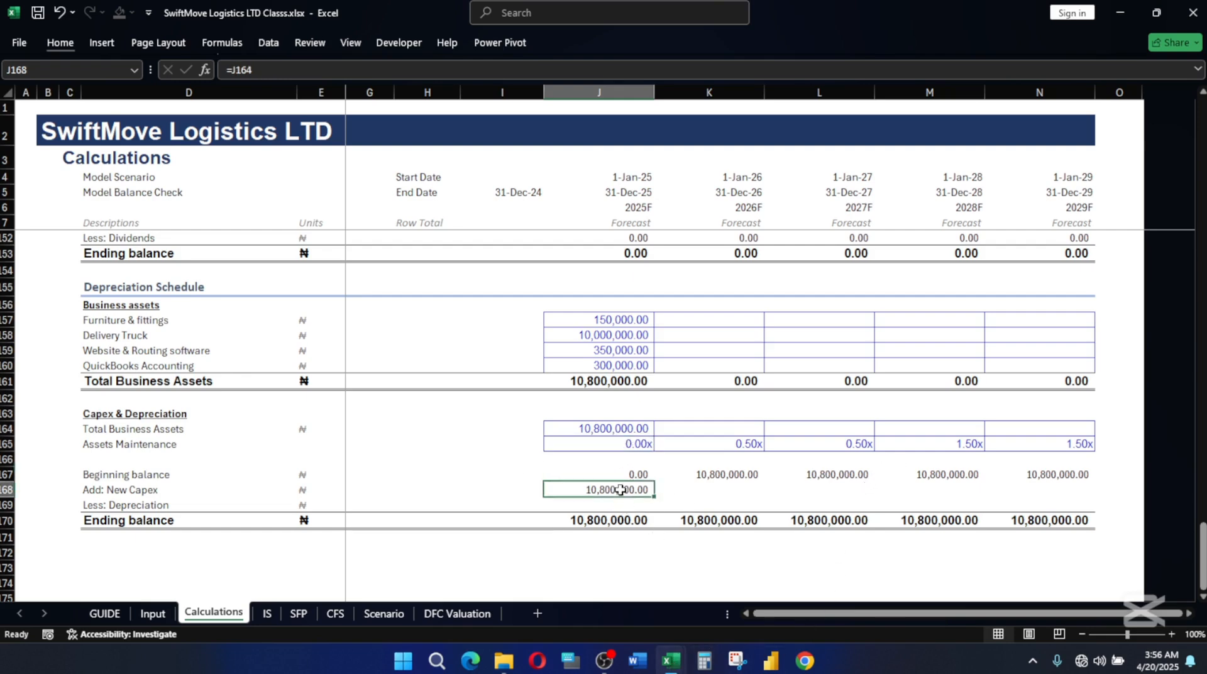
left_click(626, 442)
double_click(605, 489)
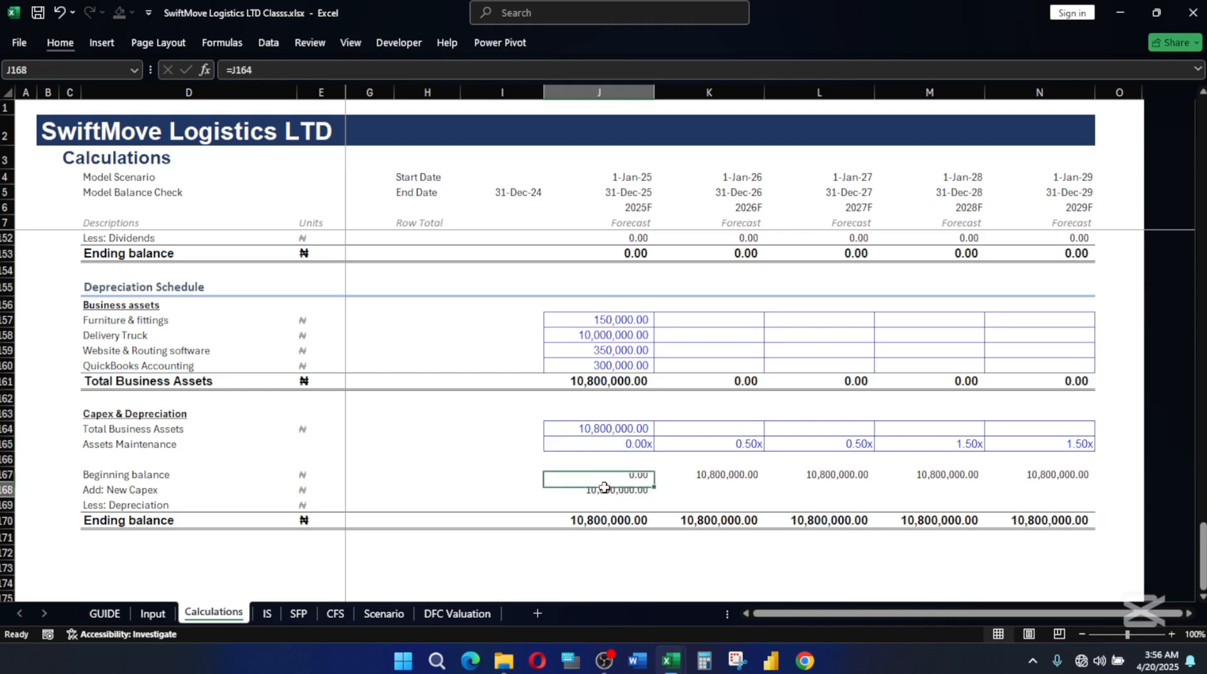
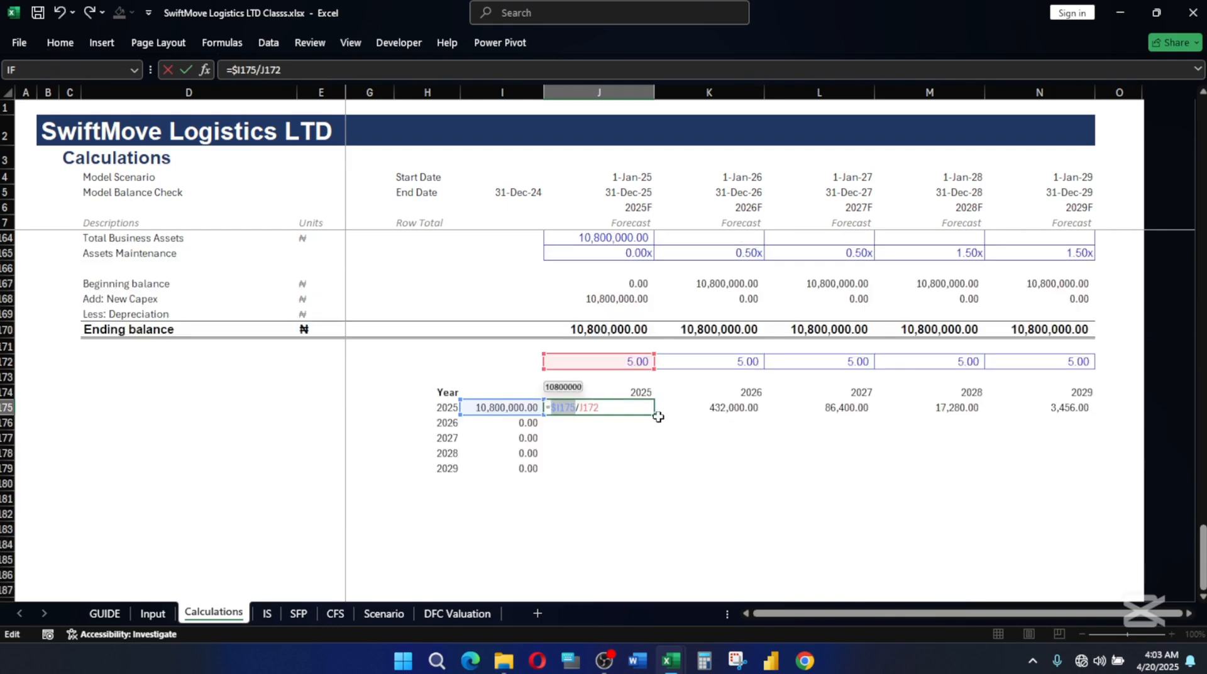
- Lock the divisor's row in the 2025 depreciation formula, making J175 =$I175/J$172, and fill it across to N175
left_click(584, 407)
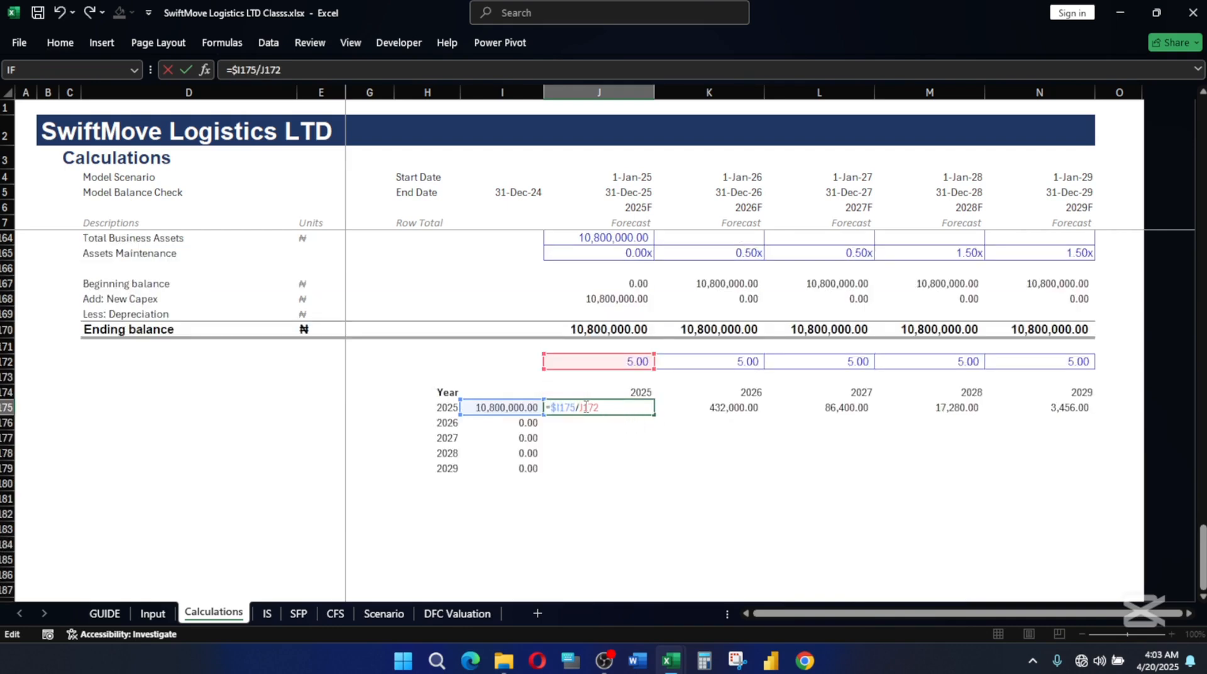
key("F4")
key("F4")
key("Return")
left_click(616, 407)
left_click_drag(656, 413, 1081, 412)
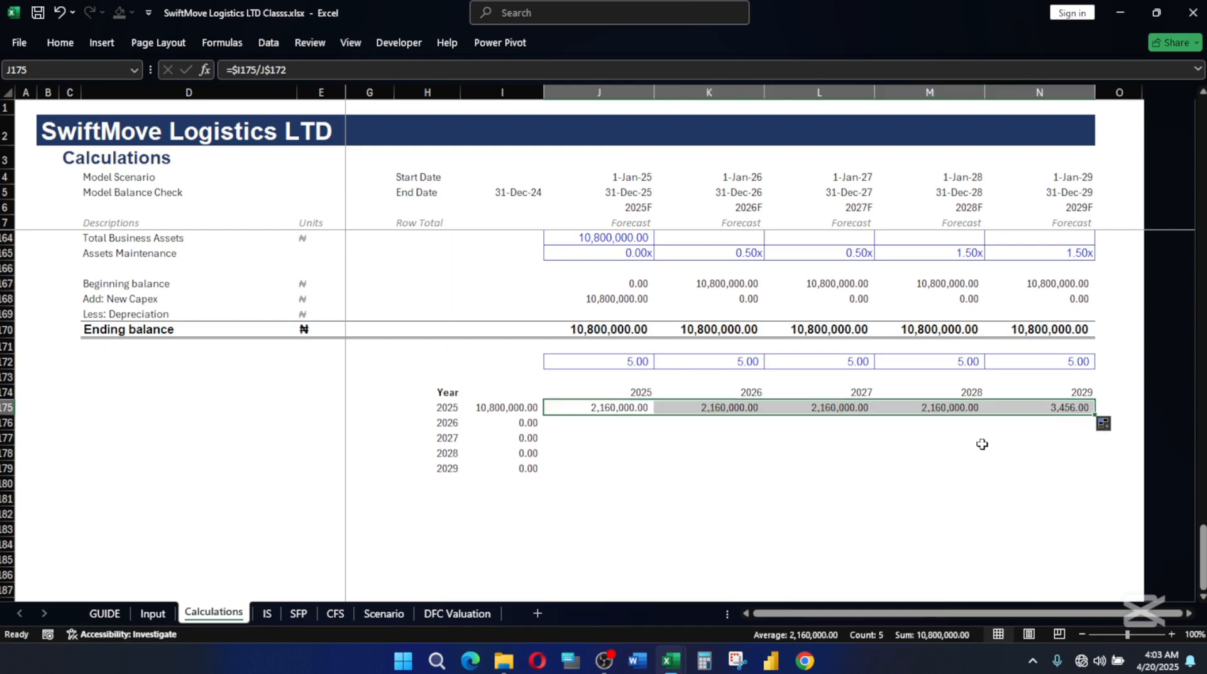
left_click(717, 440)
- Copy the depreciation formula from J175 to K176 and fill it across to N176 for the 2026 row
left_click(605, 406)
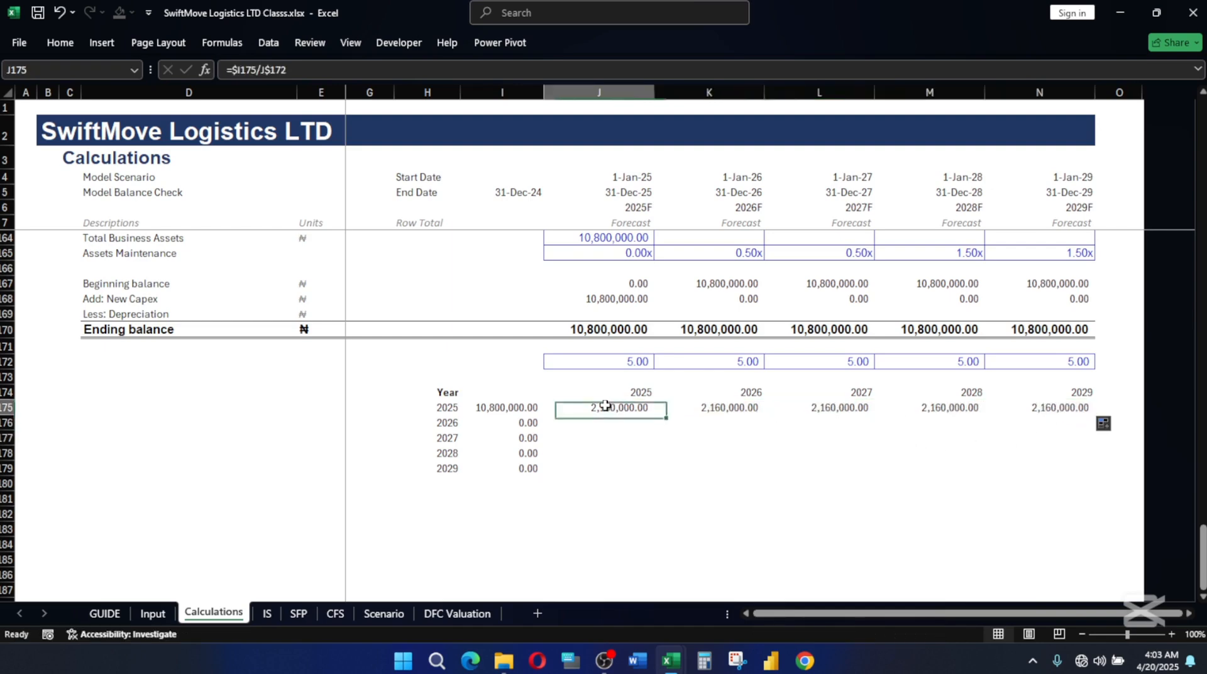
key("ctrl+c")
left_click(735, 425)
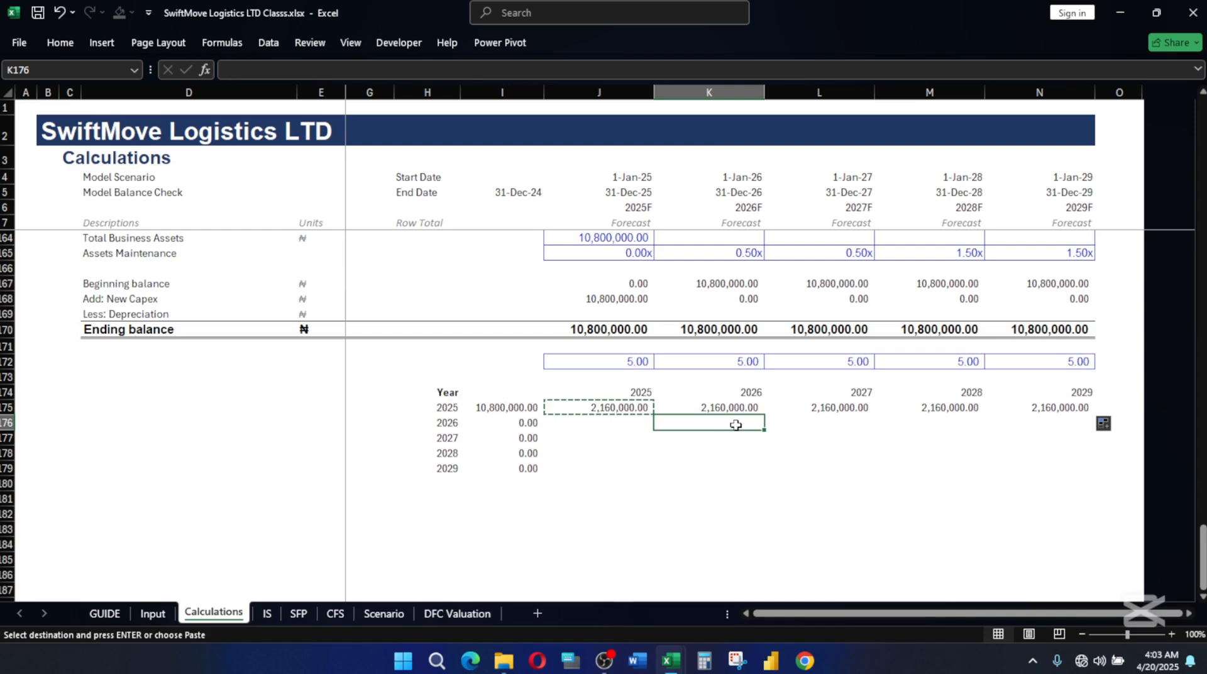
key("ctrl+v")
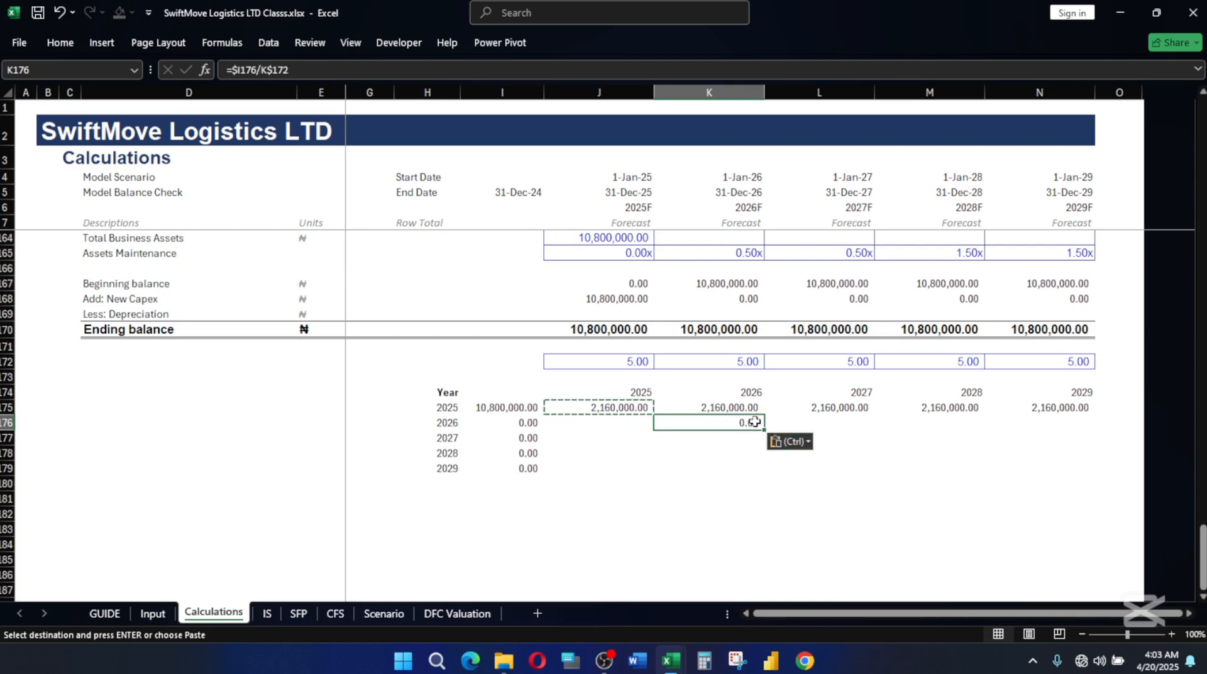
left_click_drag(763, 431, 1094, 430)
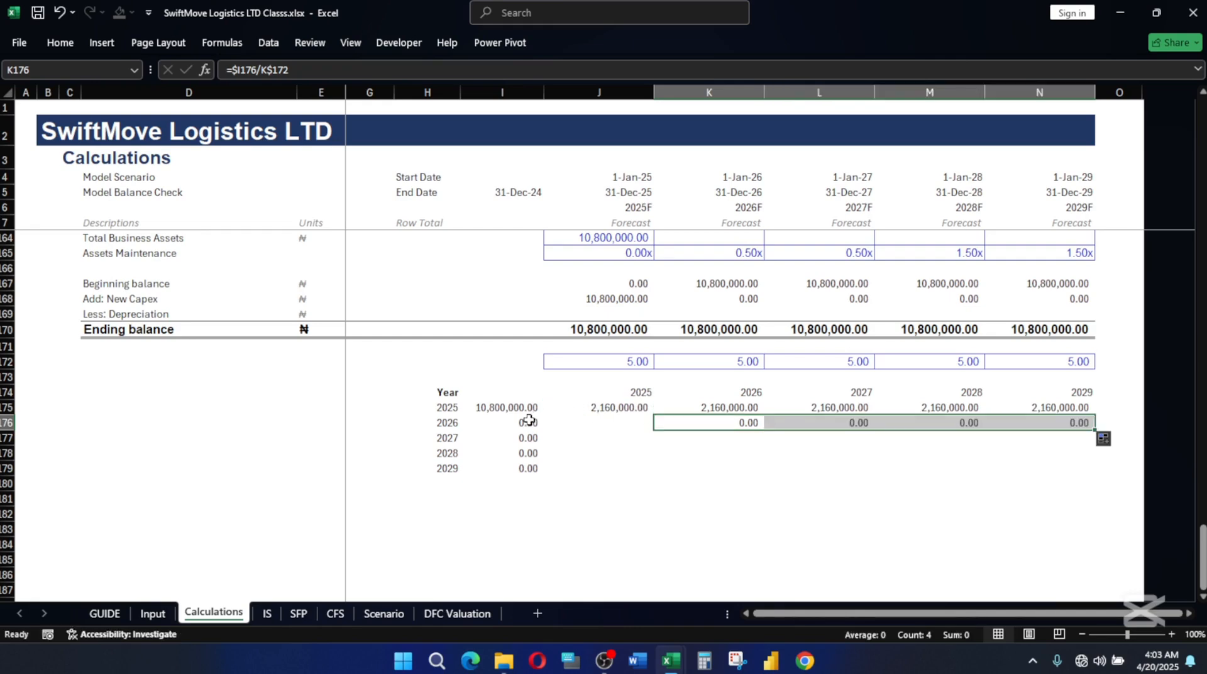
left_click(530, 418)
- Copy the depreciation formula from K176 to L177 and fill it across to N177 for the 2027 row
left_click(743, 422)
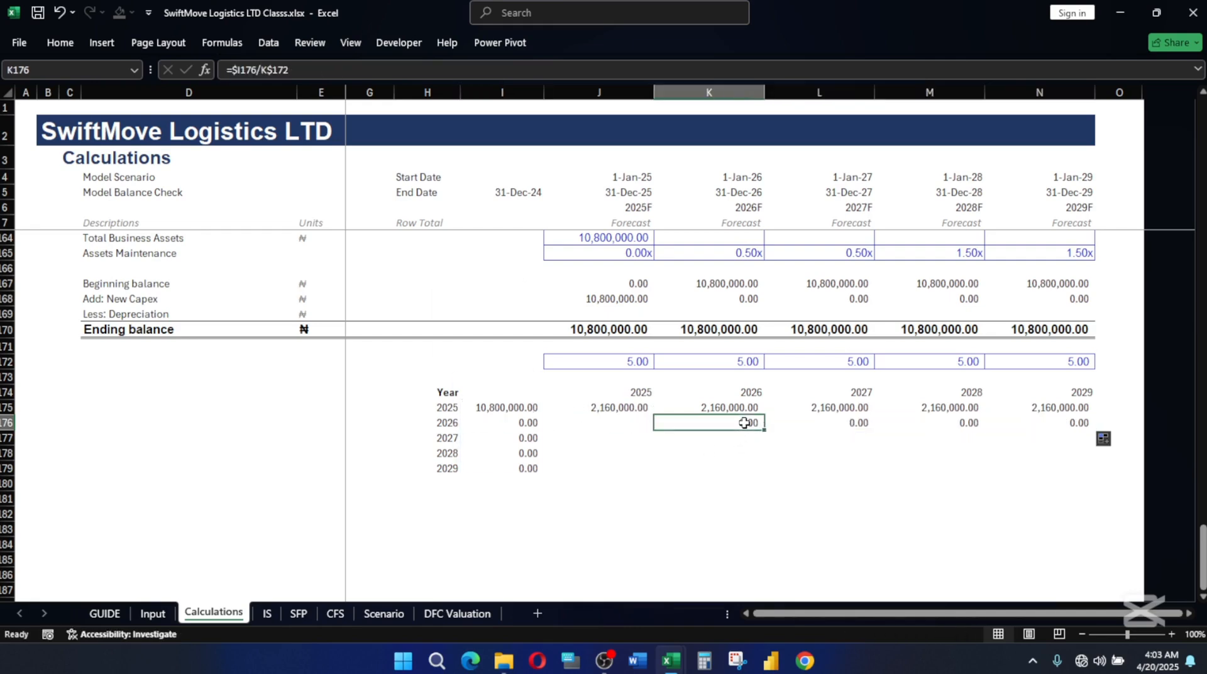
key("ctrl+c")
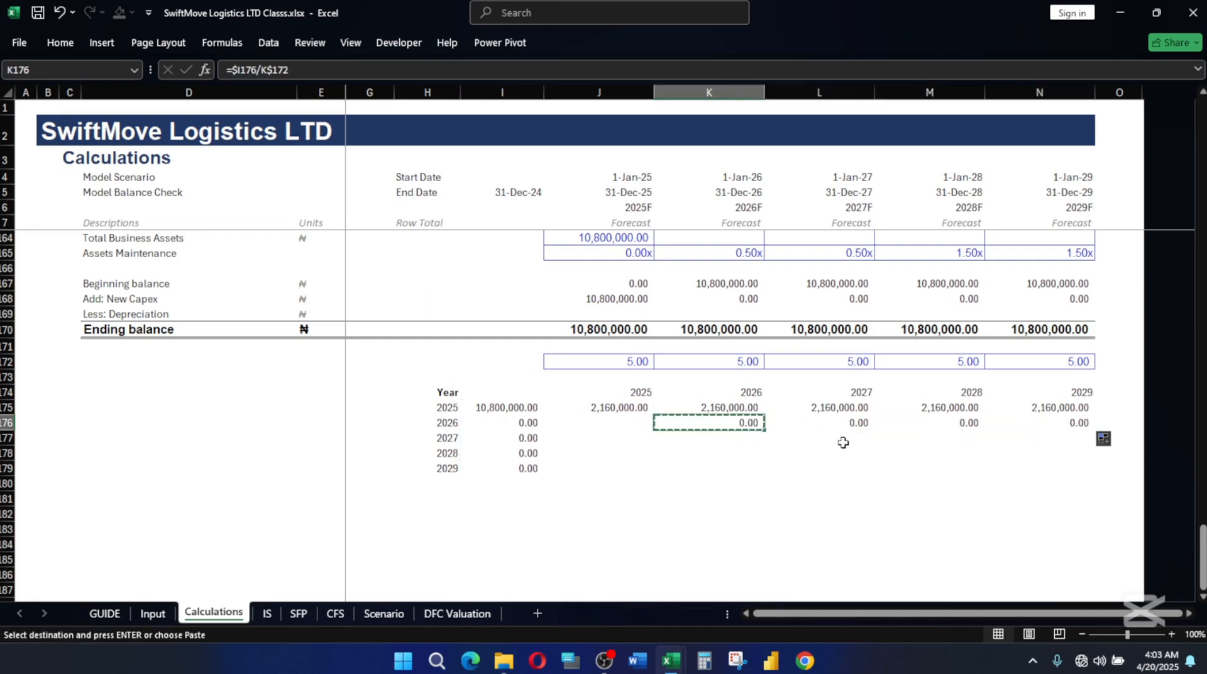
left_click(858, 437)
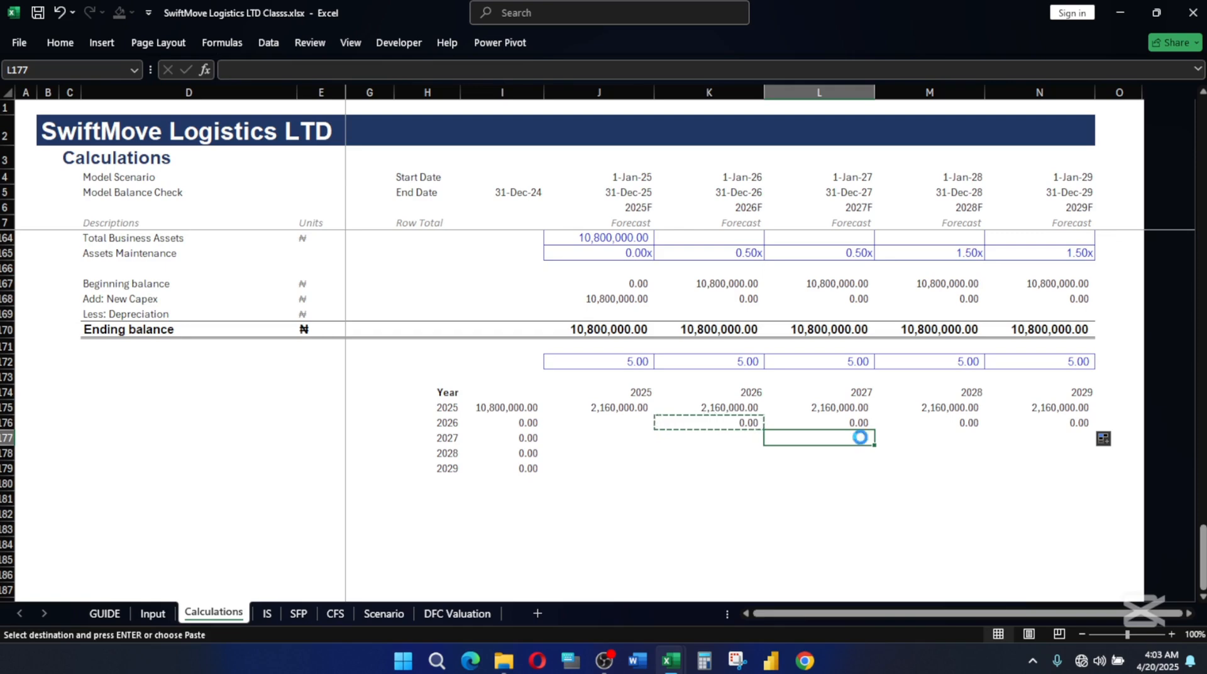
key("ctrl+v")
left_click_drag(874, 444, 1090, 448)
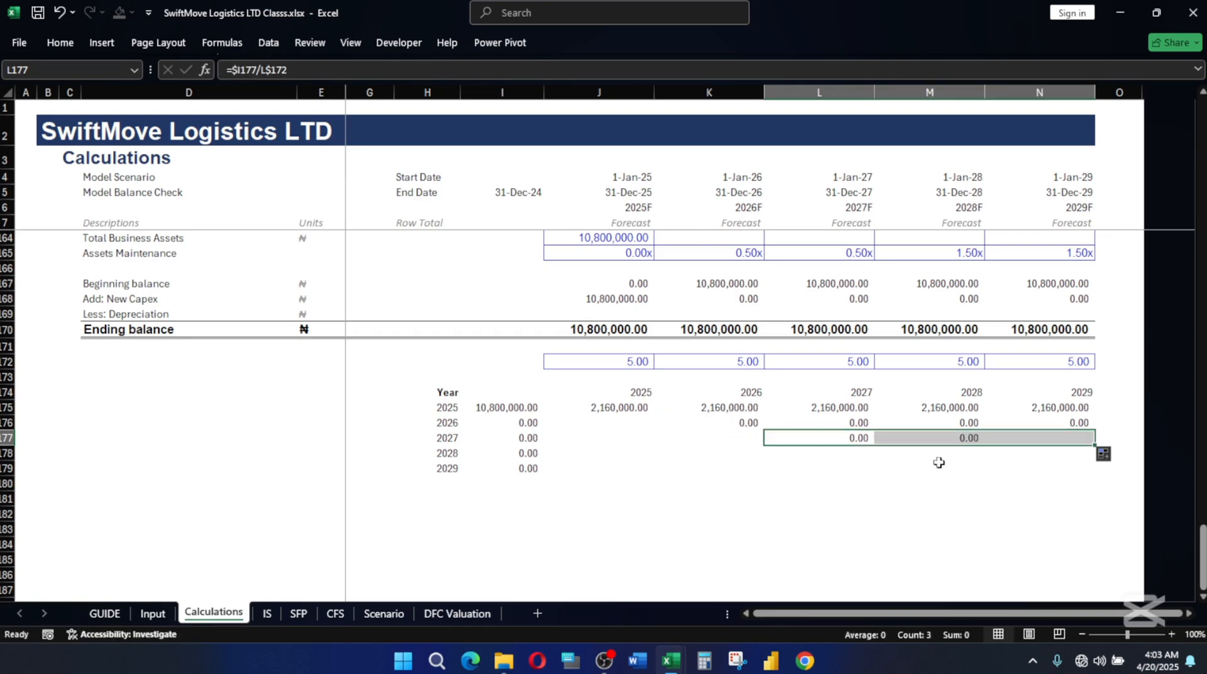
- Copy the depreciation formula from L177 into M178:N178 for the 2028 row
left_click(855, 438)
key("ctrl+c")
left_click_drag(953, 465, 1097, 453)
left_click(980, 455)
key("ctrl+v")
- Copy the depreciation formula from M178 into N179 for the 2029 row
left_click(948, 450)
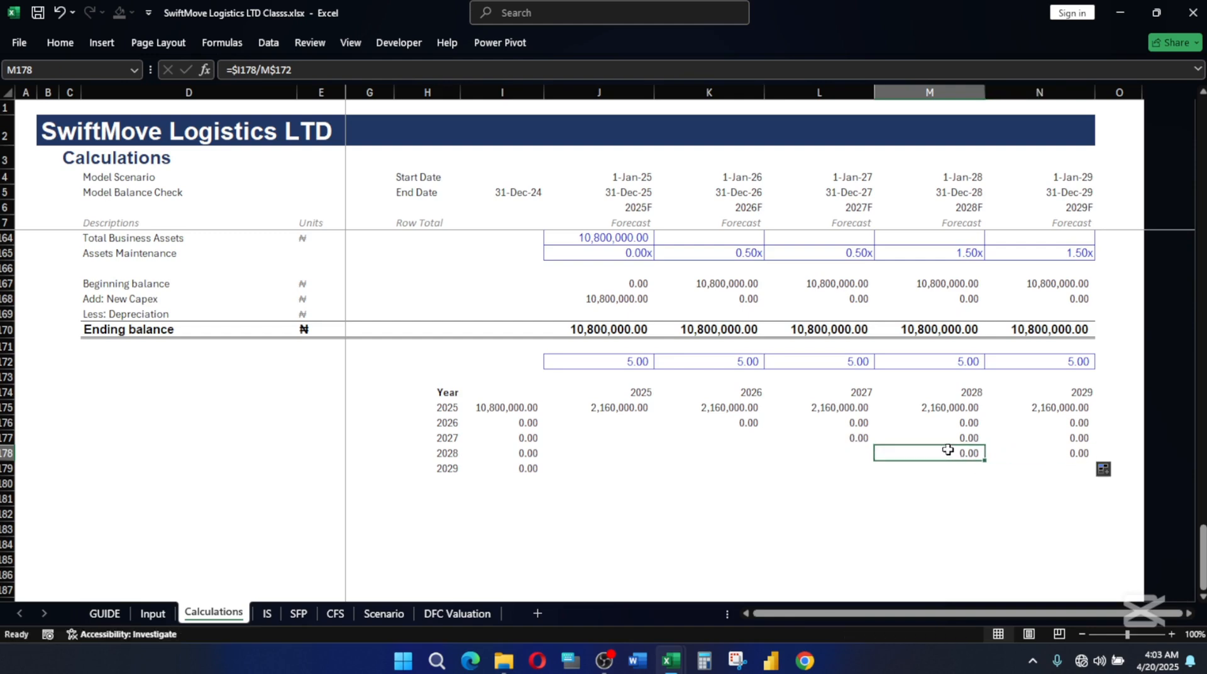
key("ctrl+c")
left_click(1079, 466)
key("ctrl+v")
left_click(843, 523)
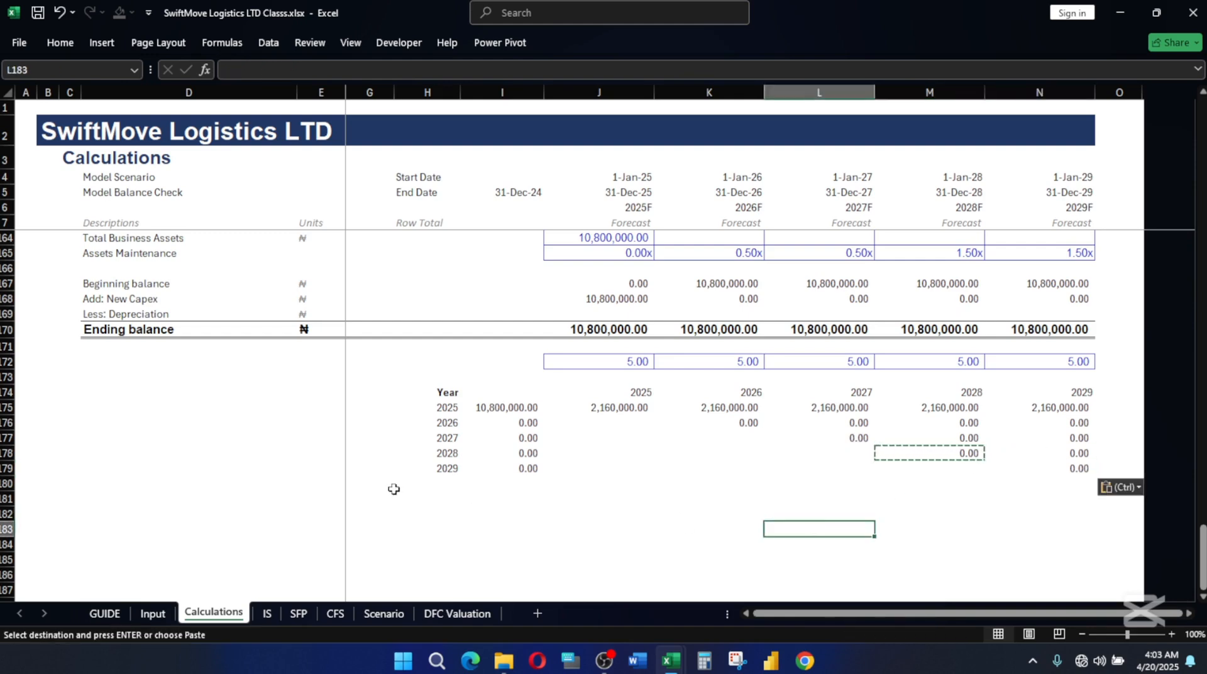
- Total the 2025 depreciation column in J180 with =SUM(J175:J179)
left_click(527, 483)
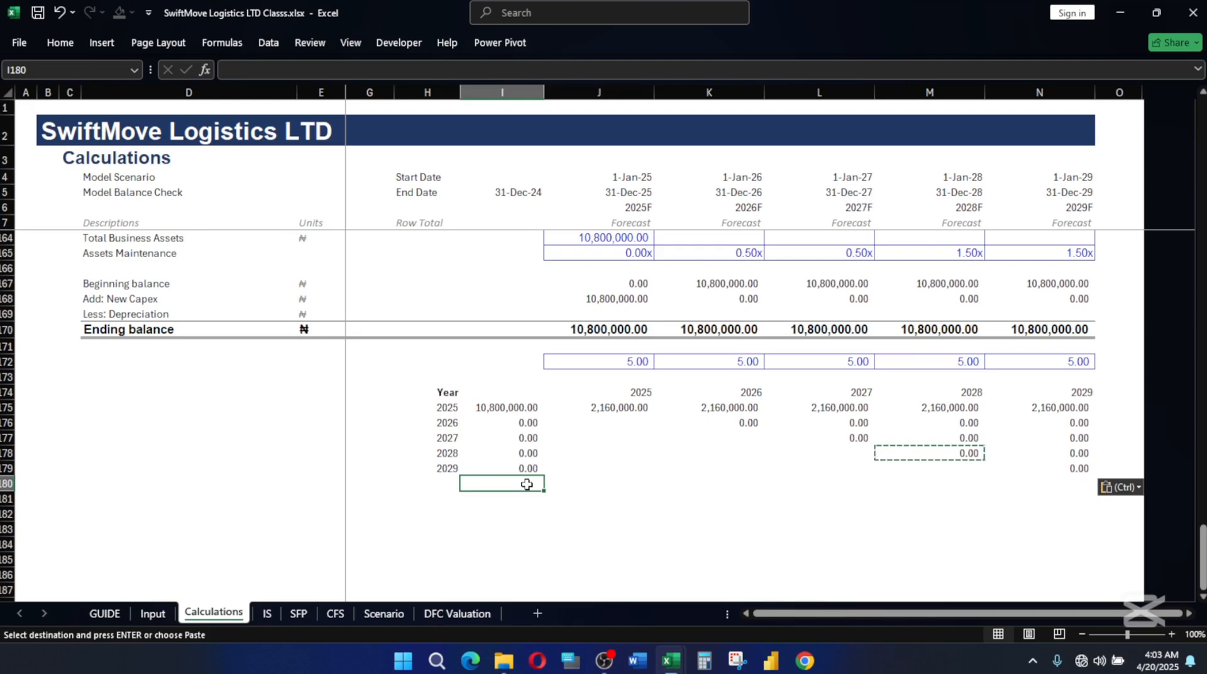
key("Right")
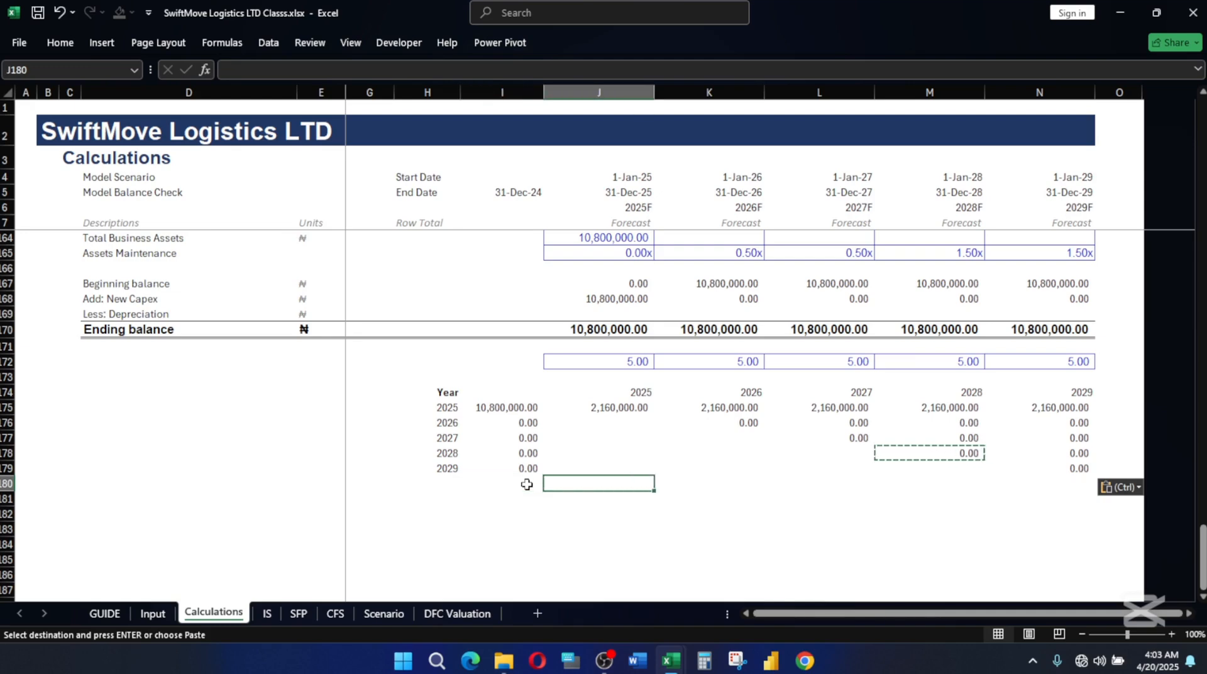
key("alt")
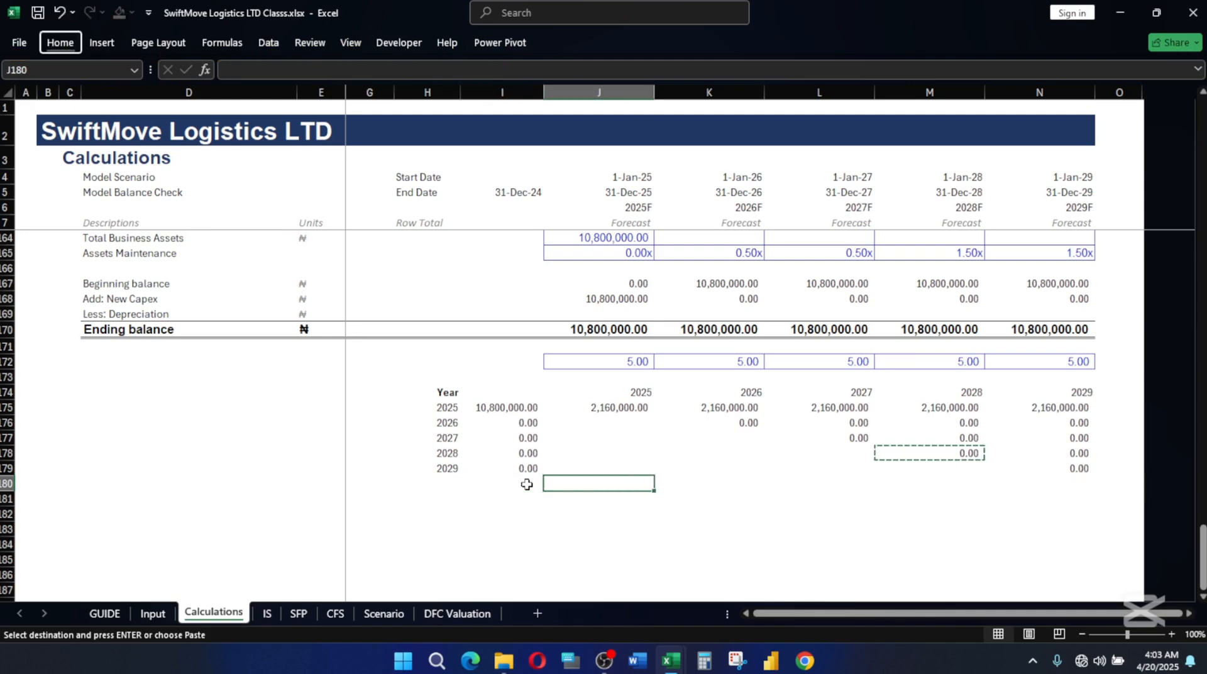
key("alt+equal")
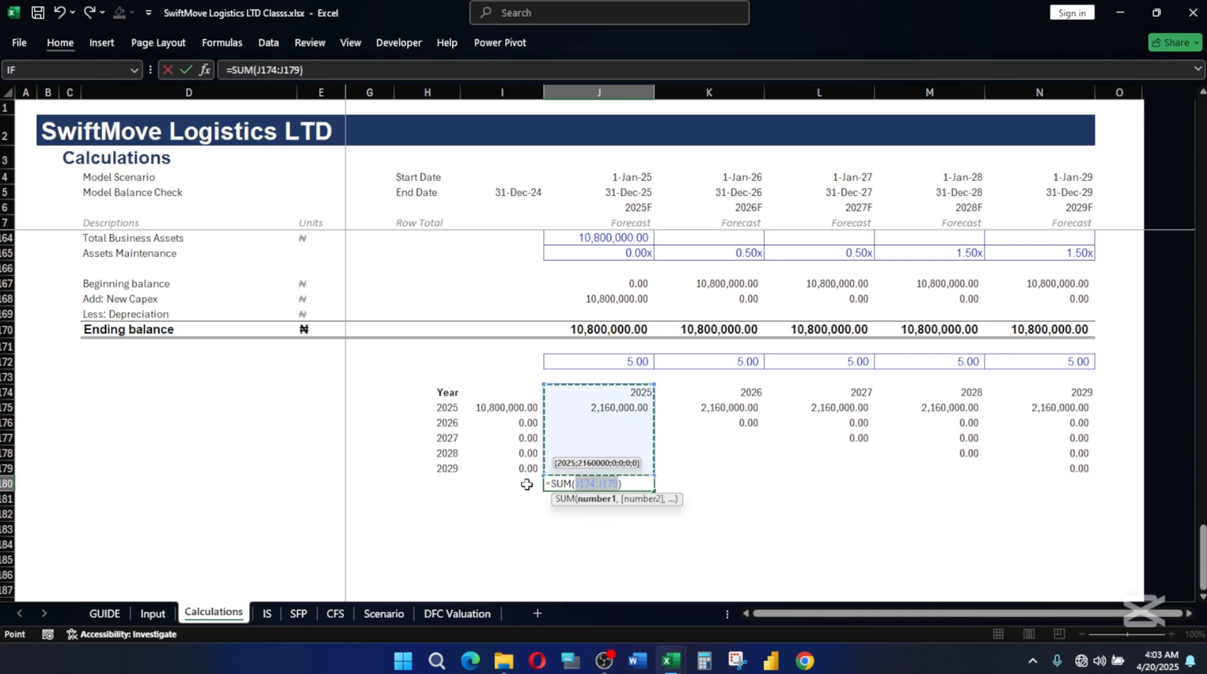
left_click_drag(602, 408, 608, 469)
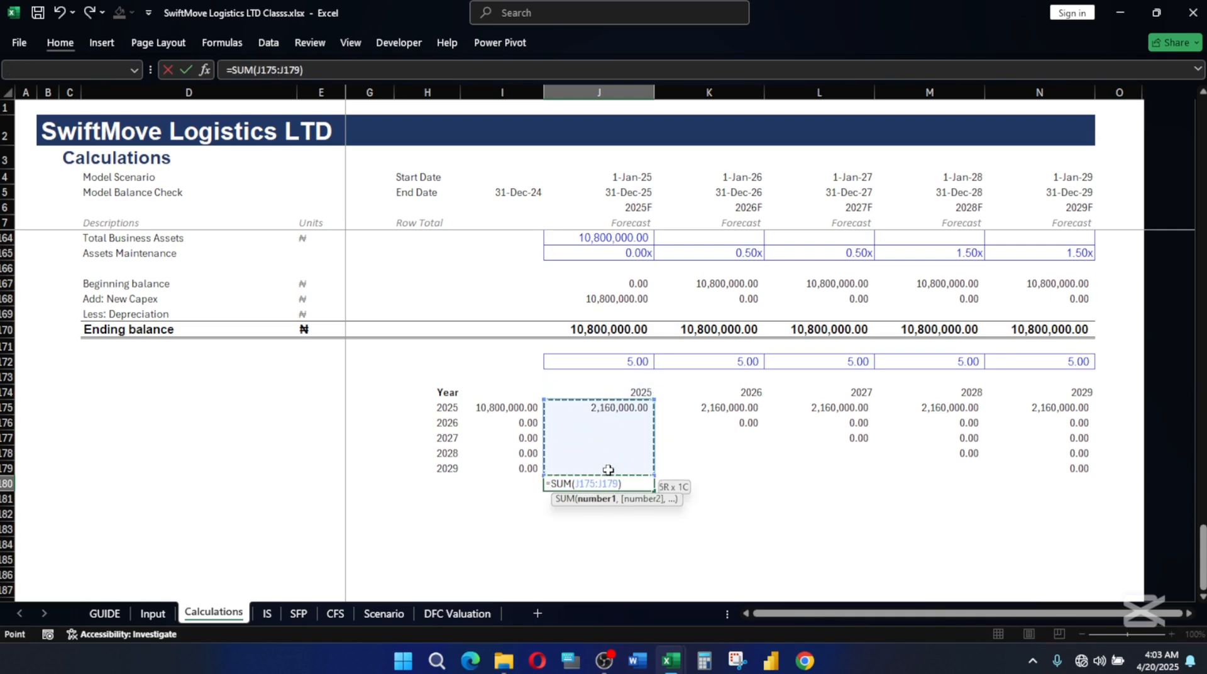
key("Return")
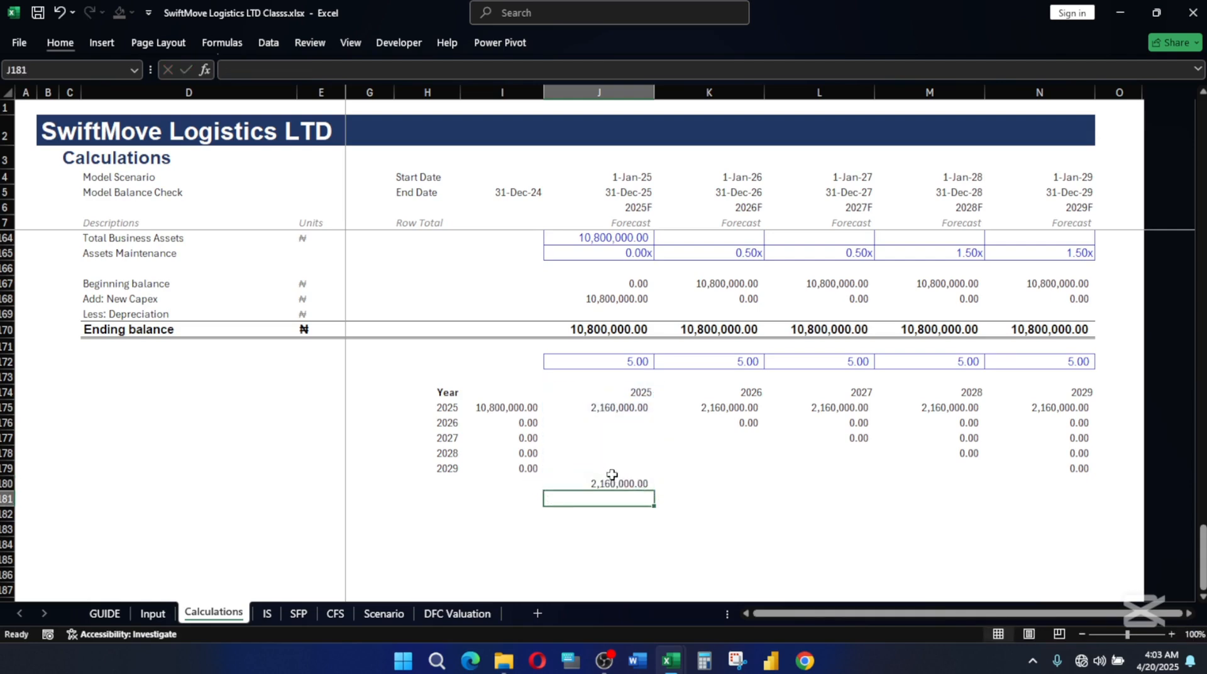
- Link the 2025 Less: Depreciation cell J169 to the depreciation total with =J180
left_click(615, 310)
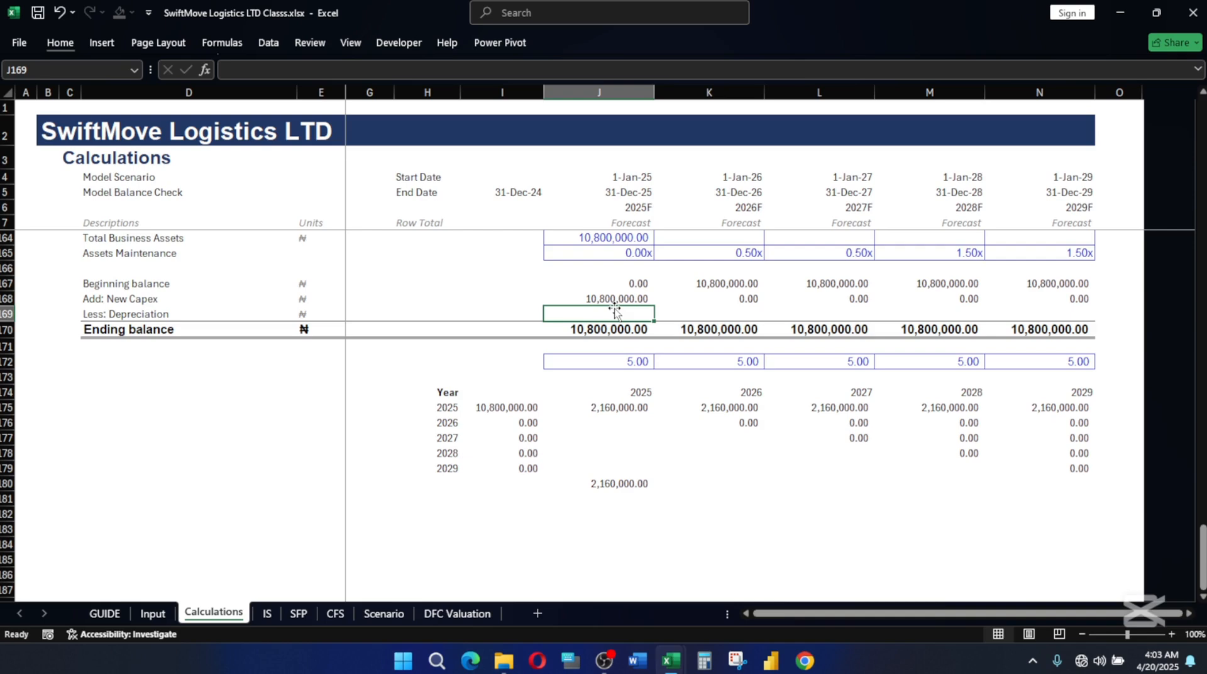
type("=")
left_click(618, 484)
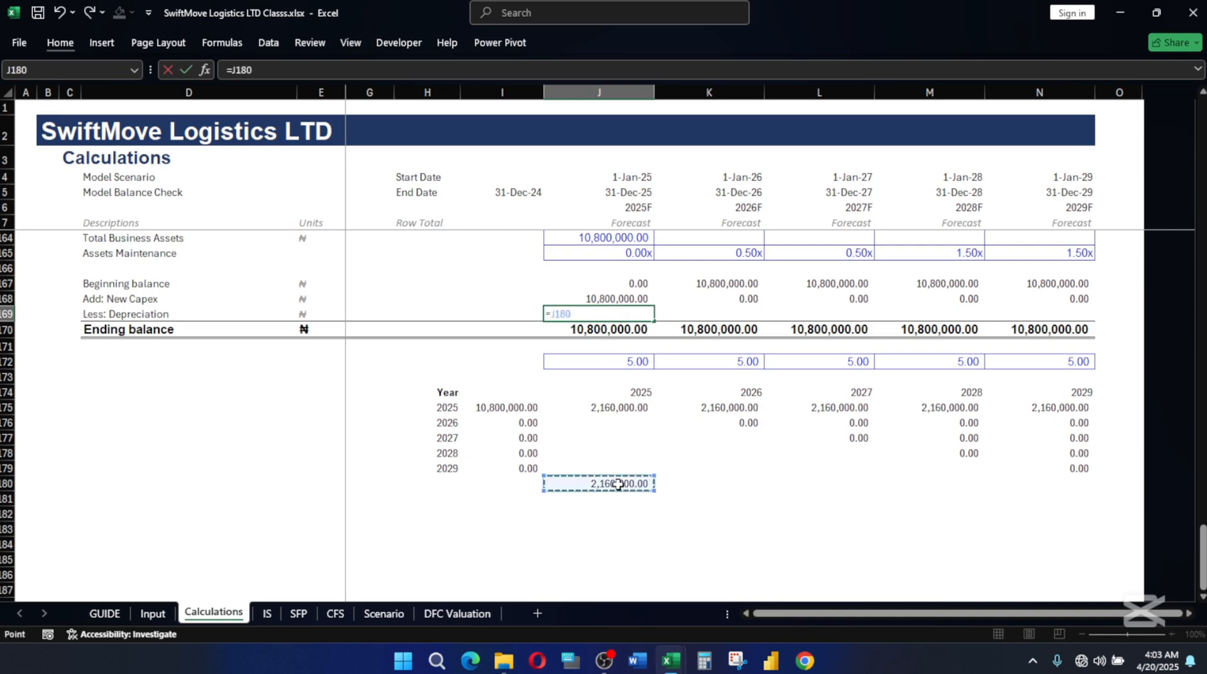
key("Return")
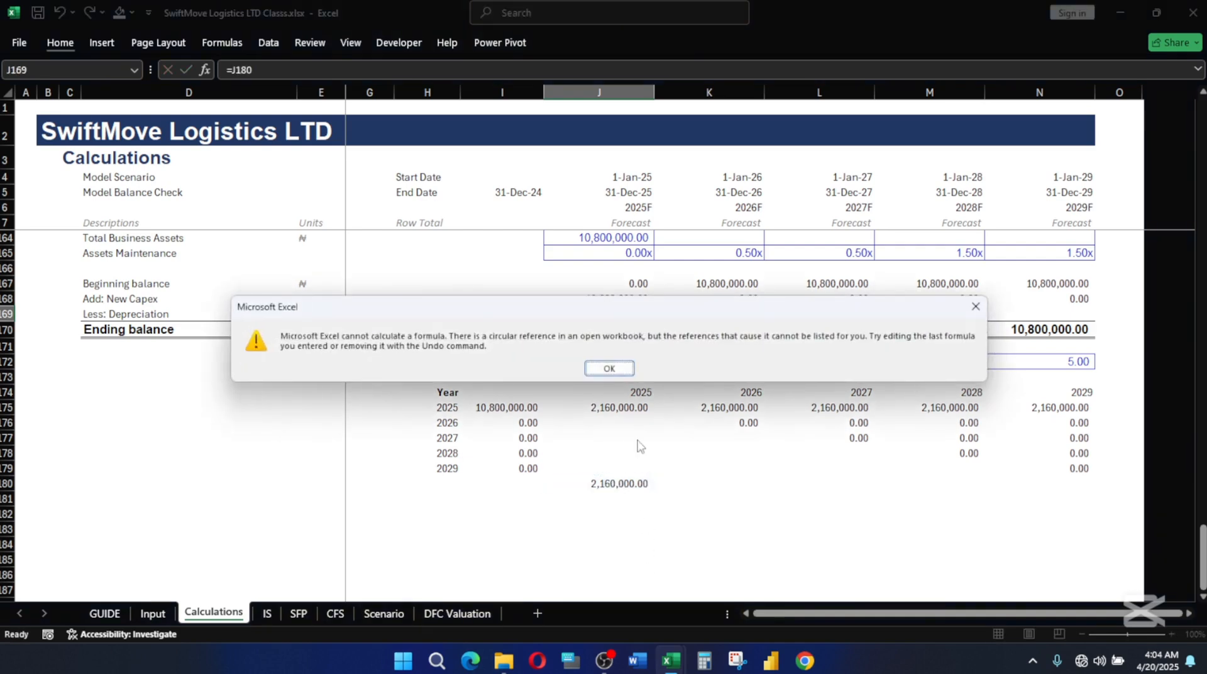
left_click(609, 369)
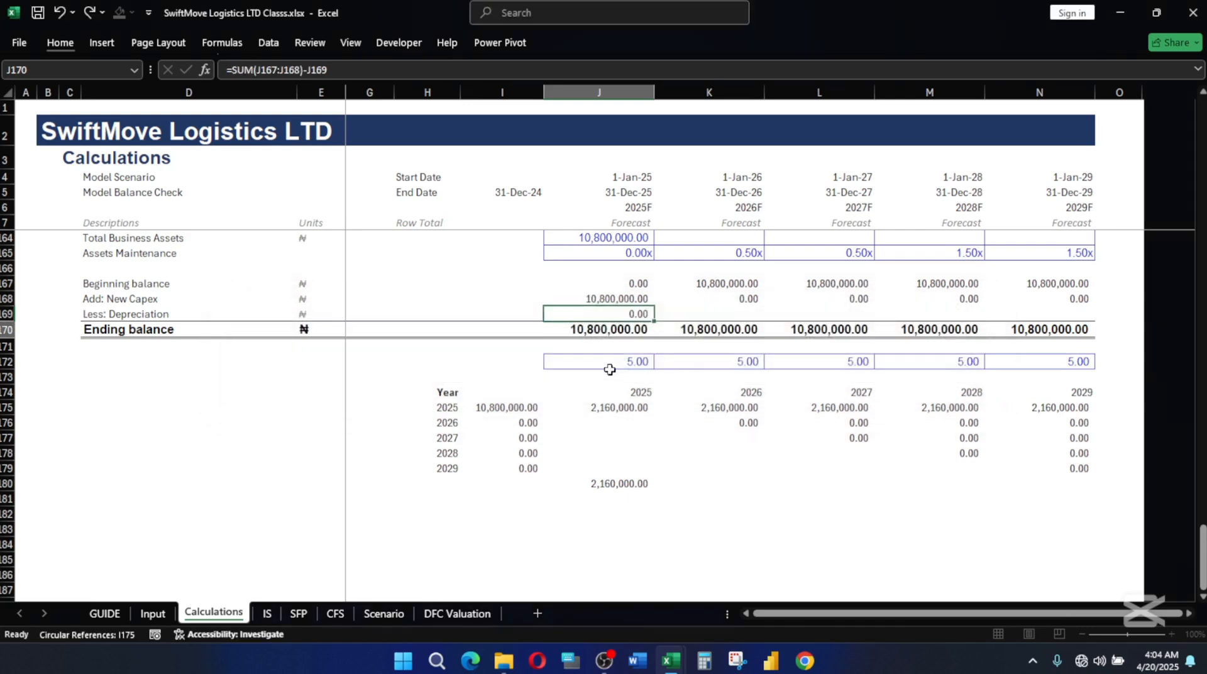
- Clear the TRANSPOSE capex formula from I175:I179 beside the waterfall years
left_click_drag(513, 407, 518, 466)
key("Delete")
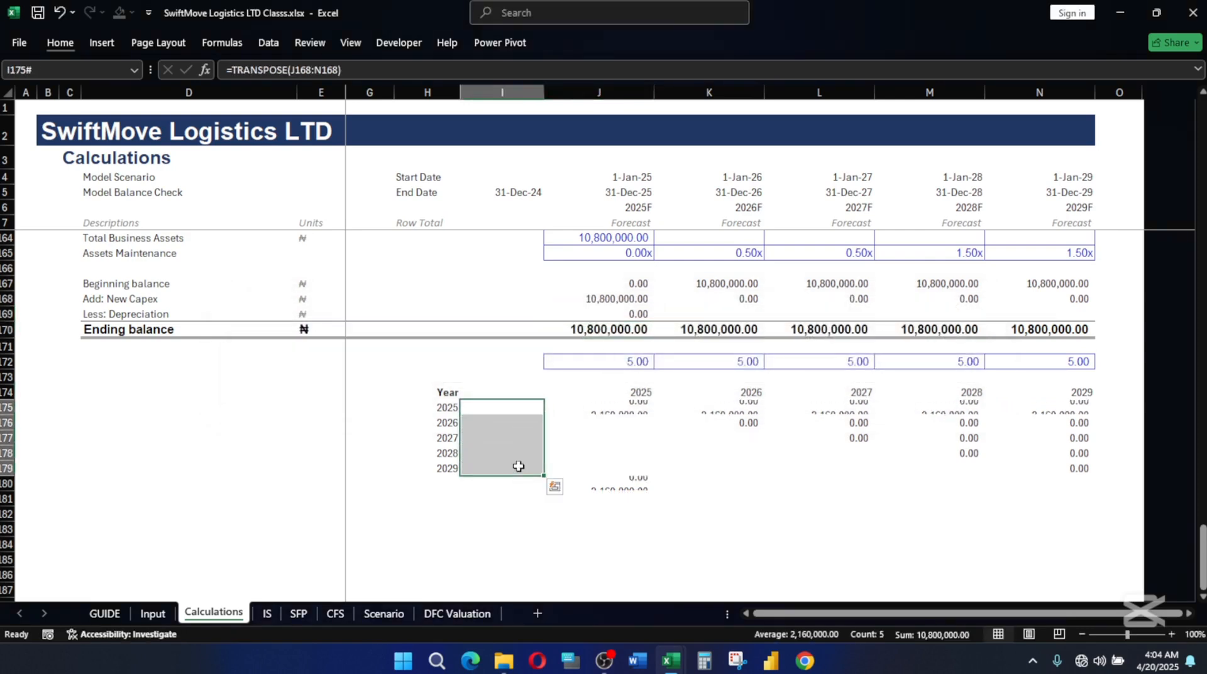
left_click(569, 443)
- Link the 2025 and 2026 waterfall capex individually, with =J168 in I175 and =K168 in I176
left_click(516, 406)
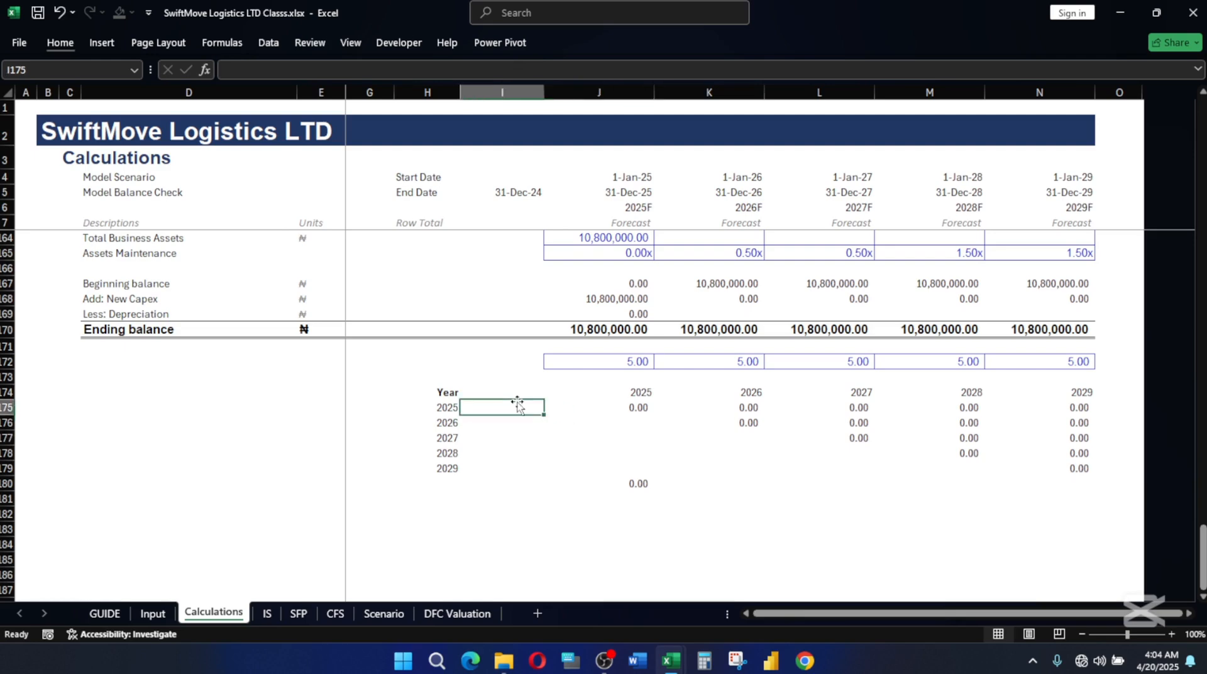
type("=")
left_click(607, 300)
key("Return")
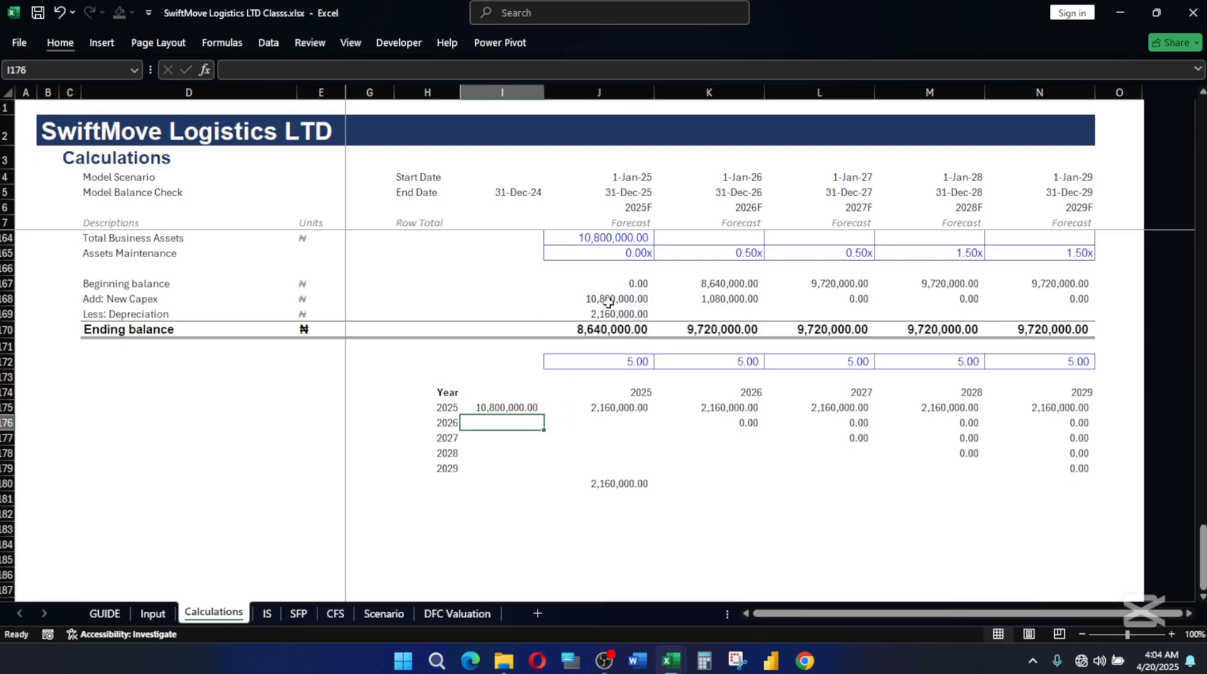
type("=")
left_click(729, 298)
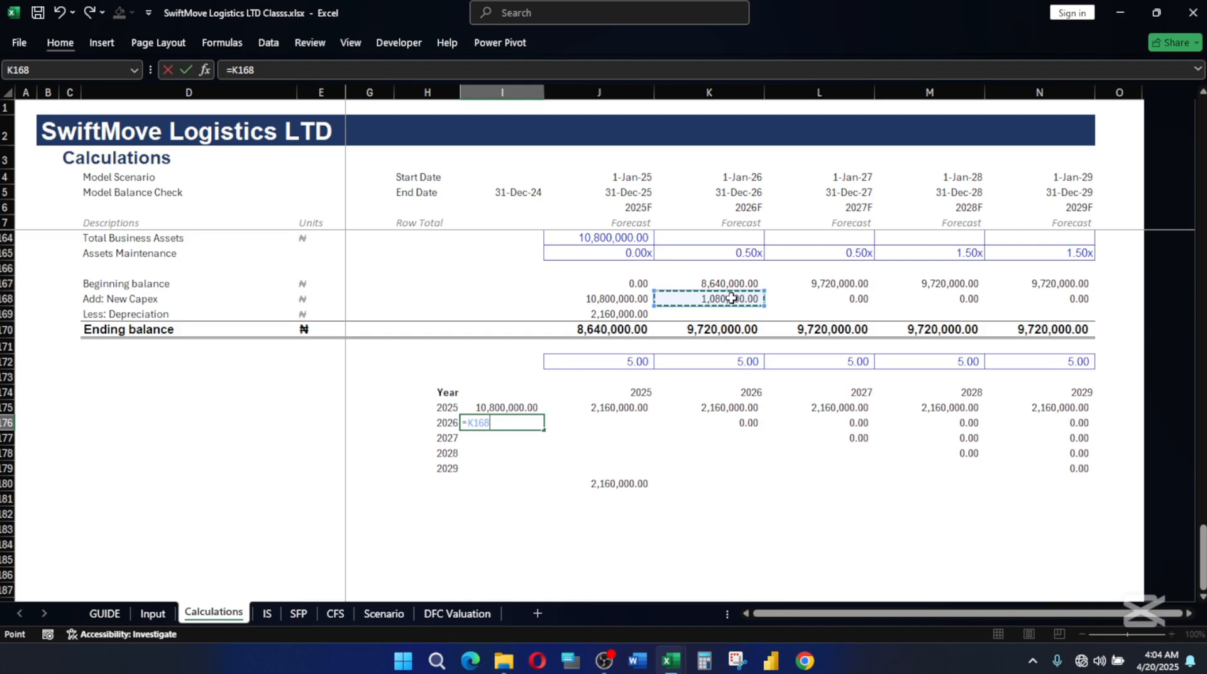
key("Return")
- Link the 2027 to 2029 waterfall capex in I177:I179 to L168, M168 and N168 respectively
type("=")
left_click(842, 296)
key("Return")
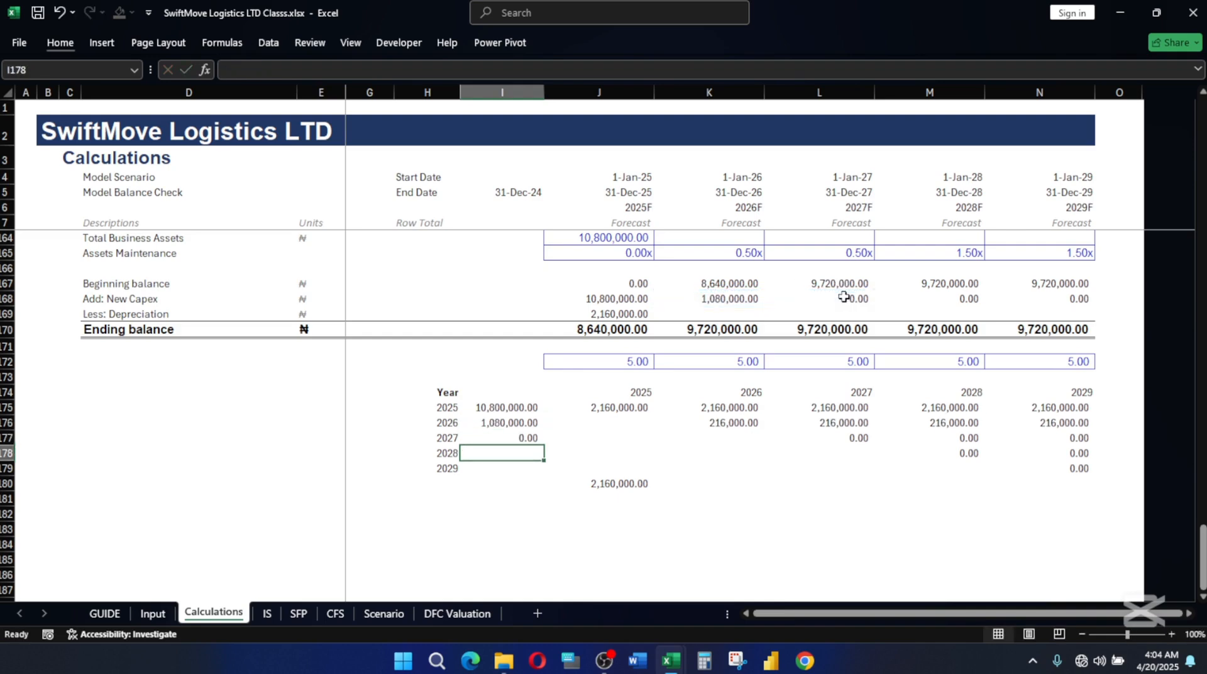
type("=")
left_click(973, 298)
key("Return")
type("=")
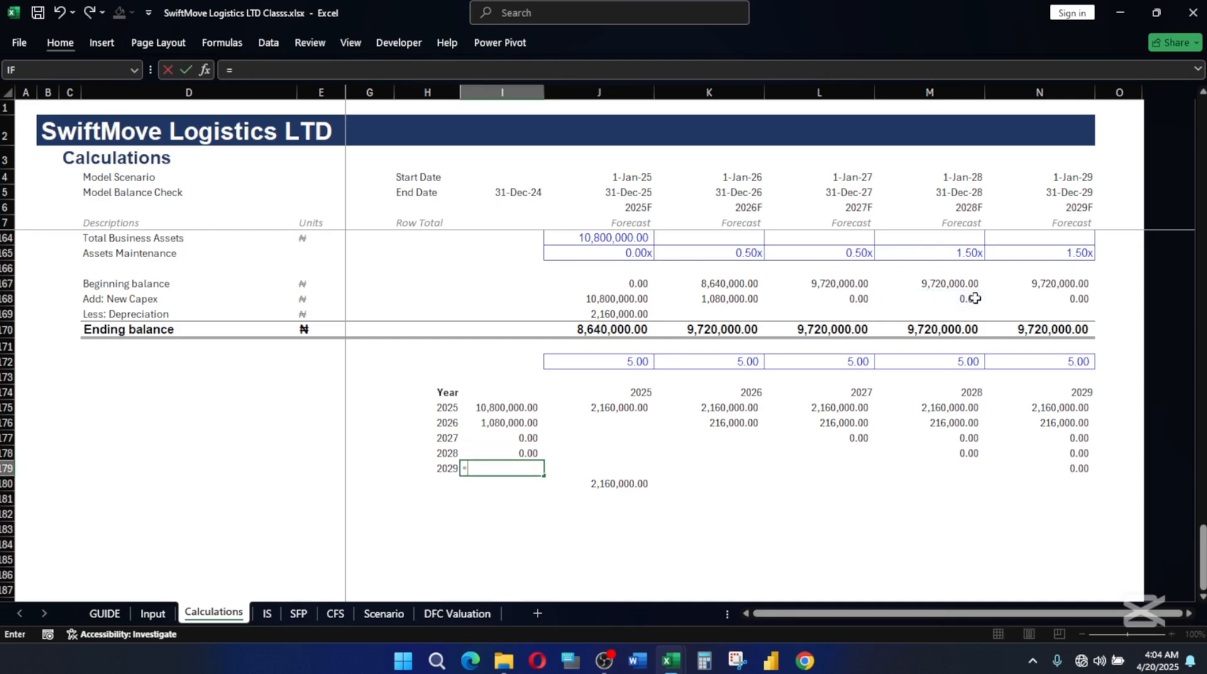
left_click(1078, 288)
left_click(1079, 298)
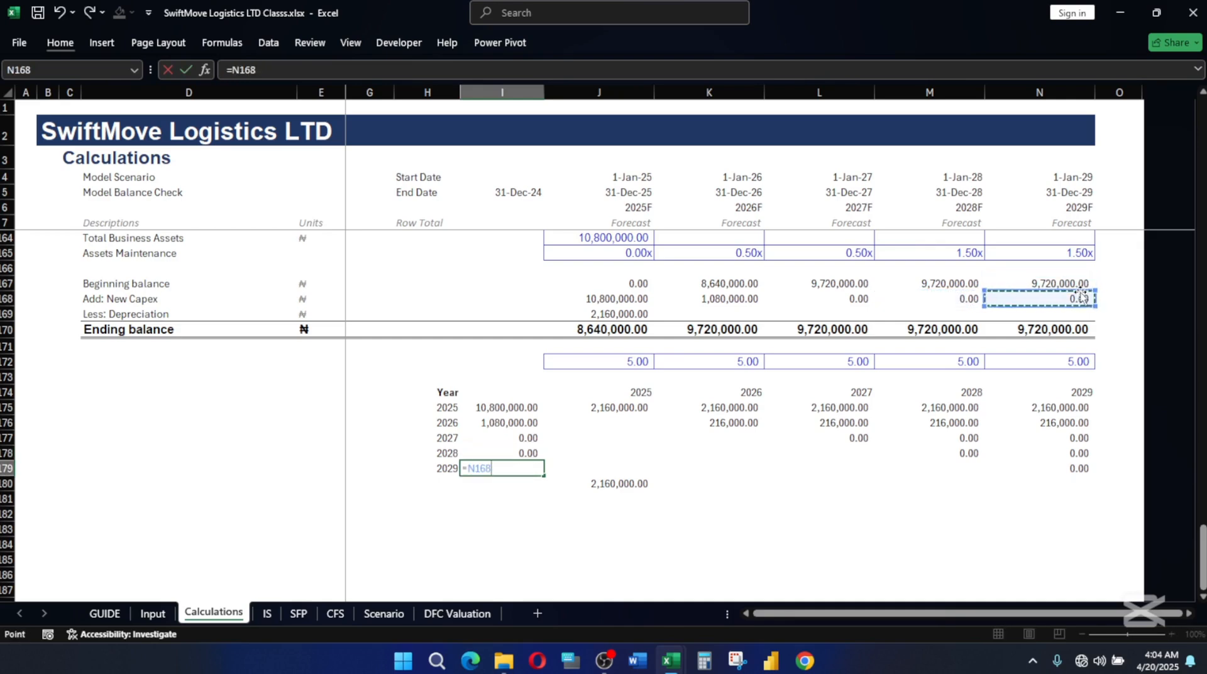
key("Return")
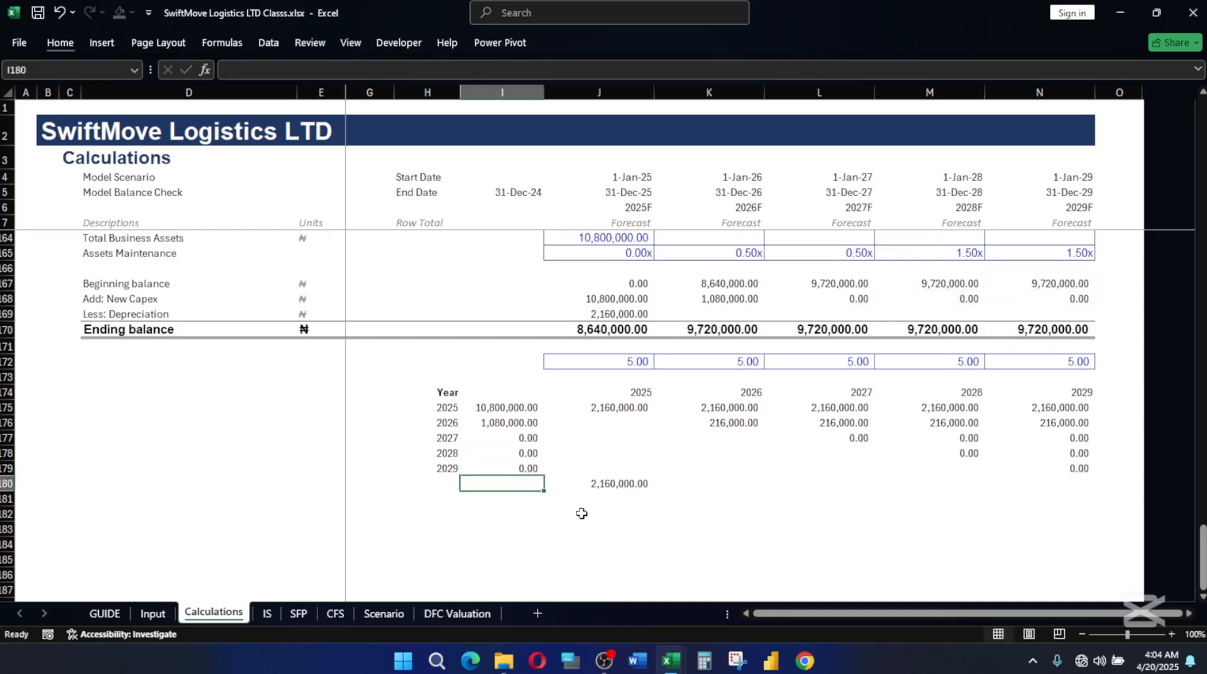
- Fill the depreciation total from J180 across to N180 and label the row TOTAL DEPRECIATION in H180
left_click(607, 483)
left_click_drag(654, 490, 1072, 486)
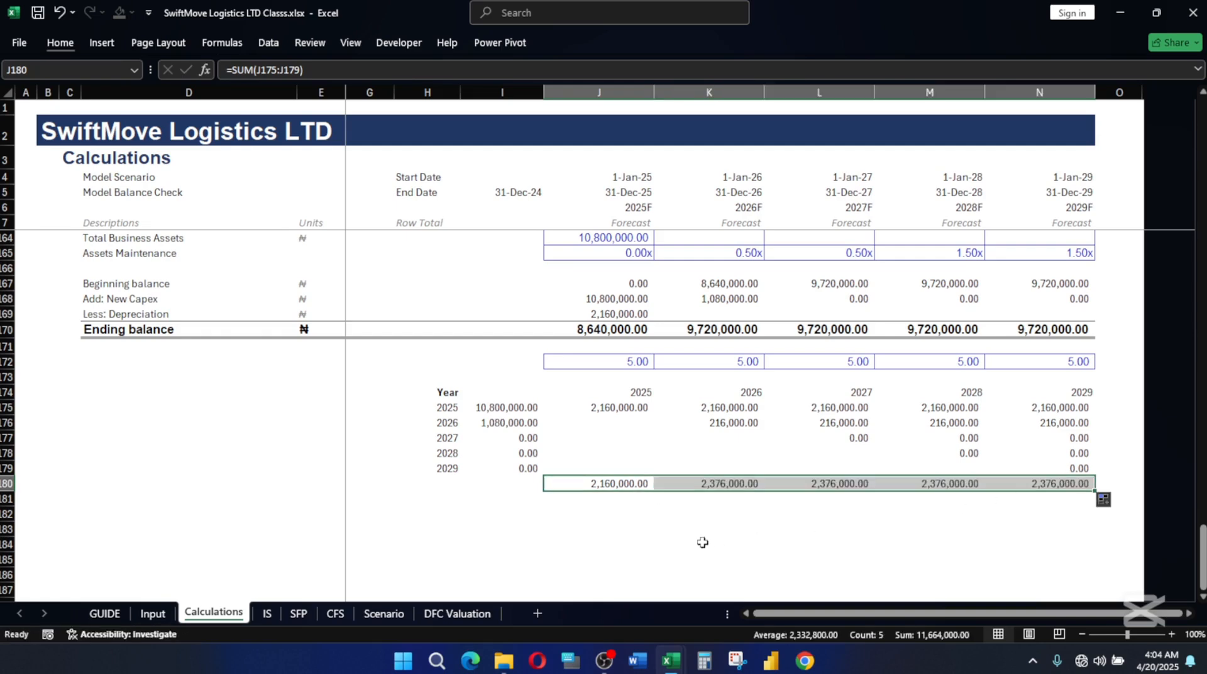
left_click(409, 483)
type("TO")
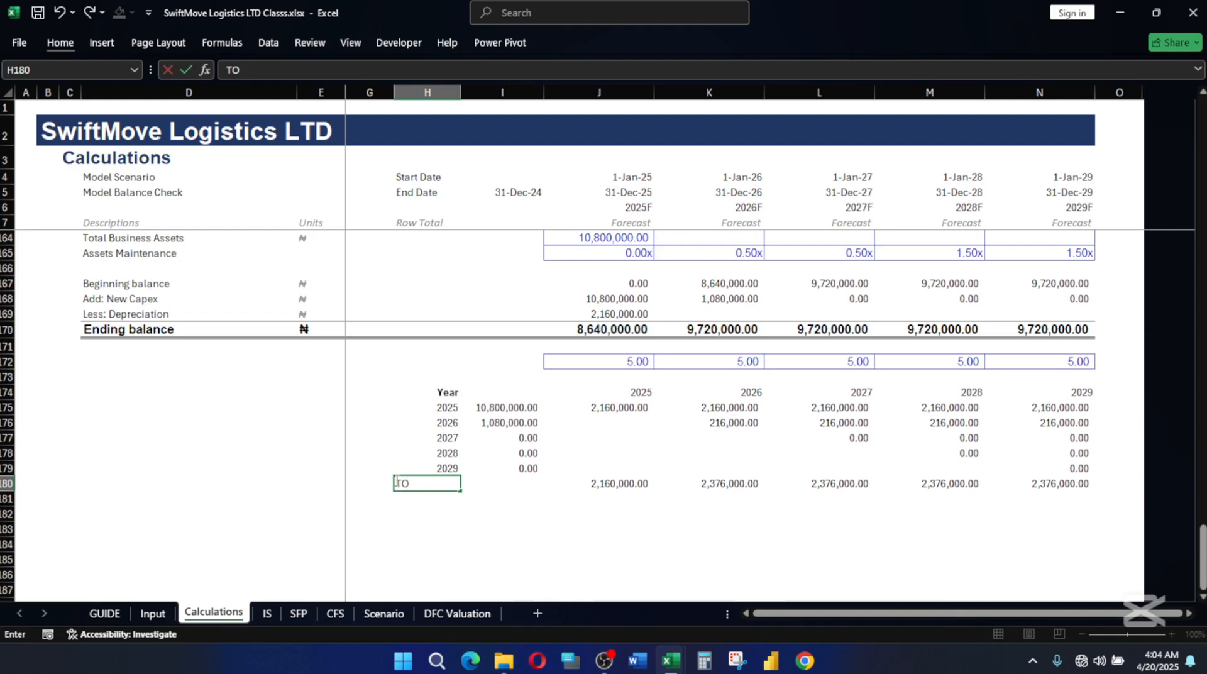
type("TAL DEPRECITA")
key("BackSpace")
key("BackSpace")
key("BackSpace")
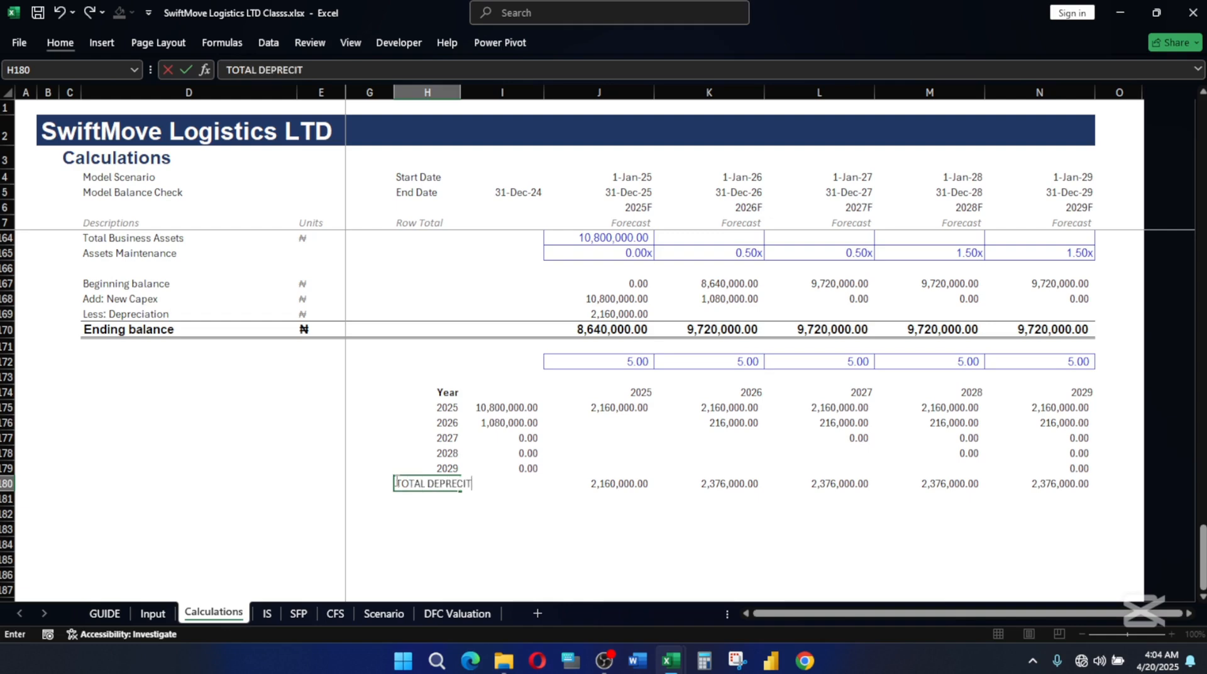
type("IATION")
key("ctrl+Return")
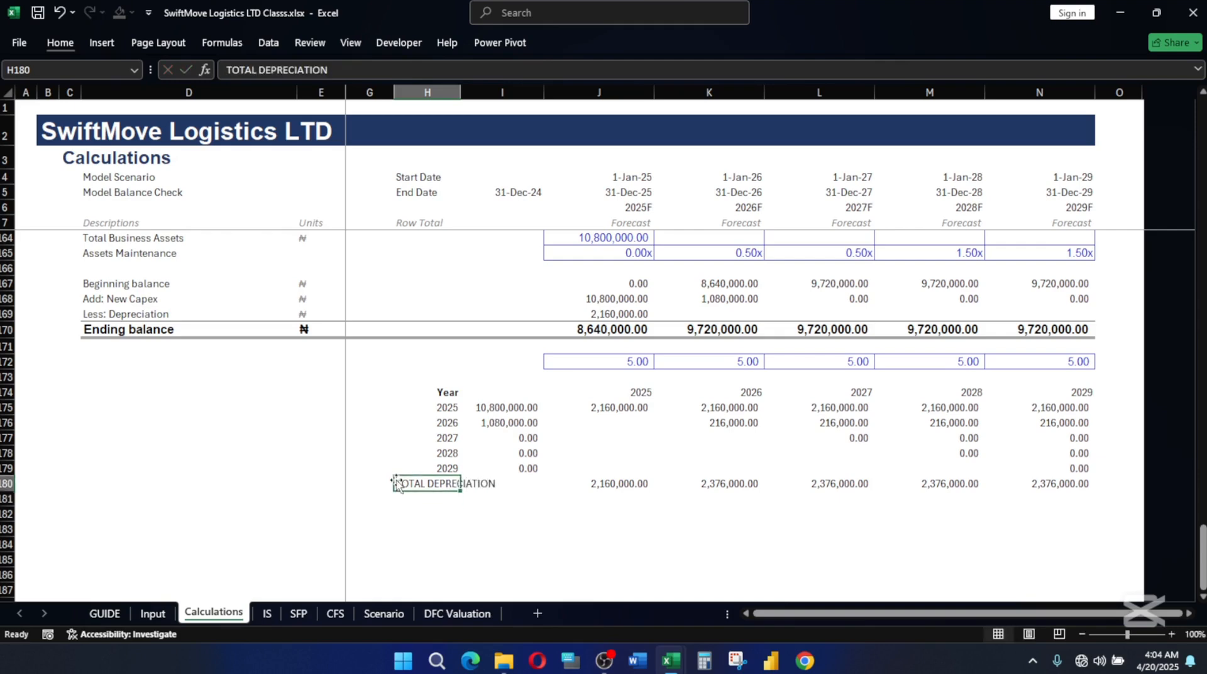
- Apply the Total cell style to the TOTAL DEPRECIATION row from H180 to O180
key("shift+Right")
key("shift+Right")
key("shift+Right")
key("shift+Right")
key("shift+Right")
key("shift+Right")
key("shift+Right")
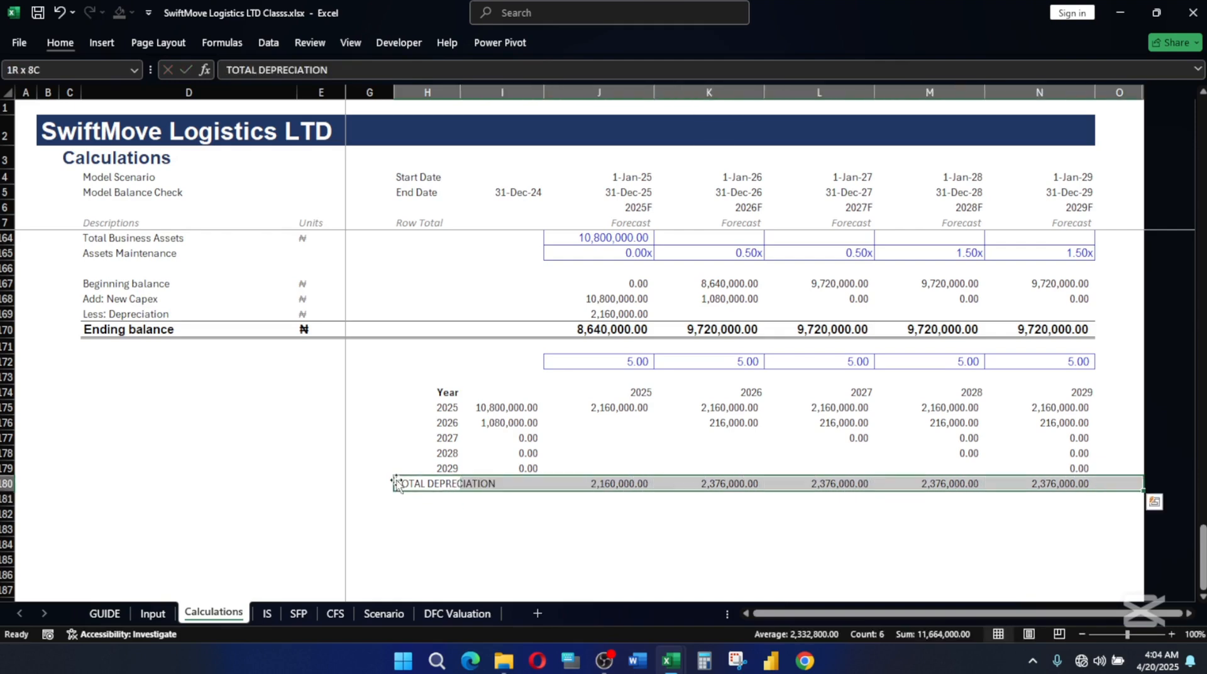
key("alt")
key("h")
key("j")
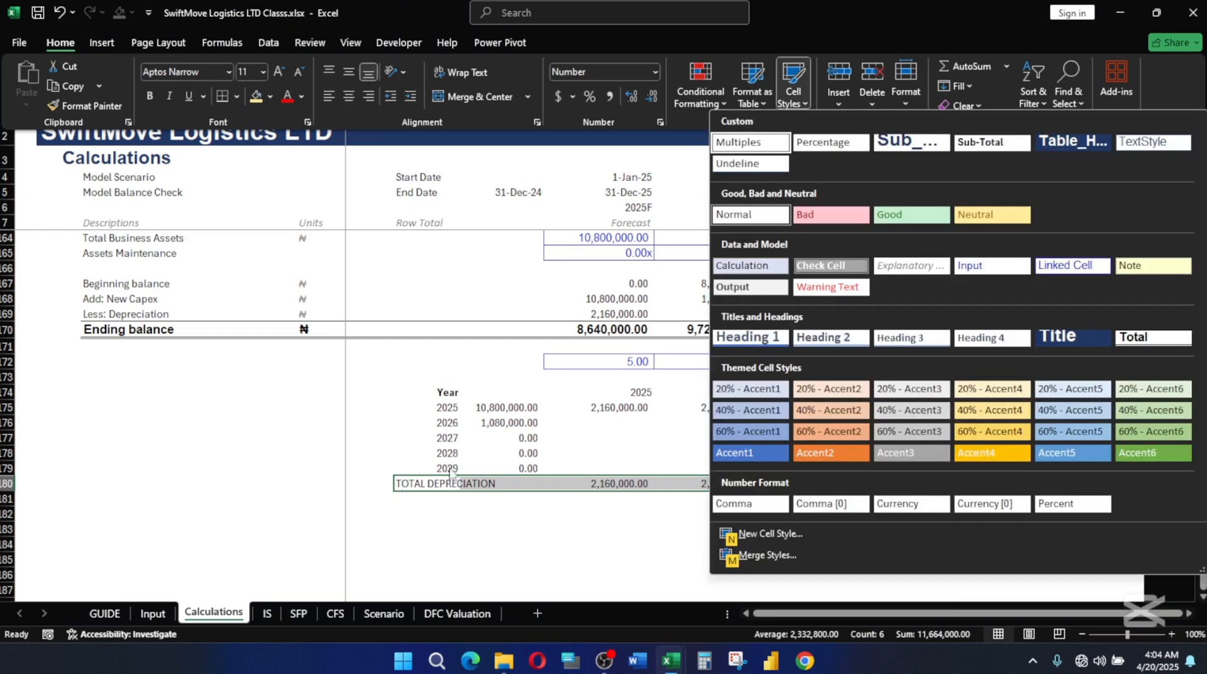
left_click(1164, 338)
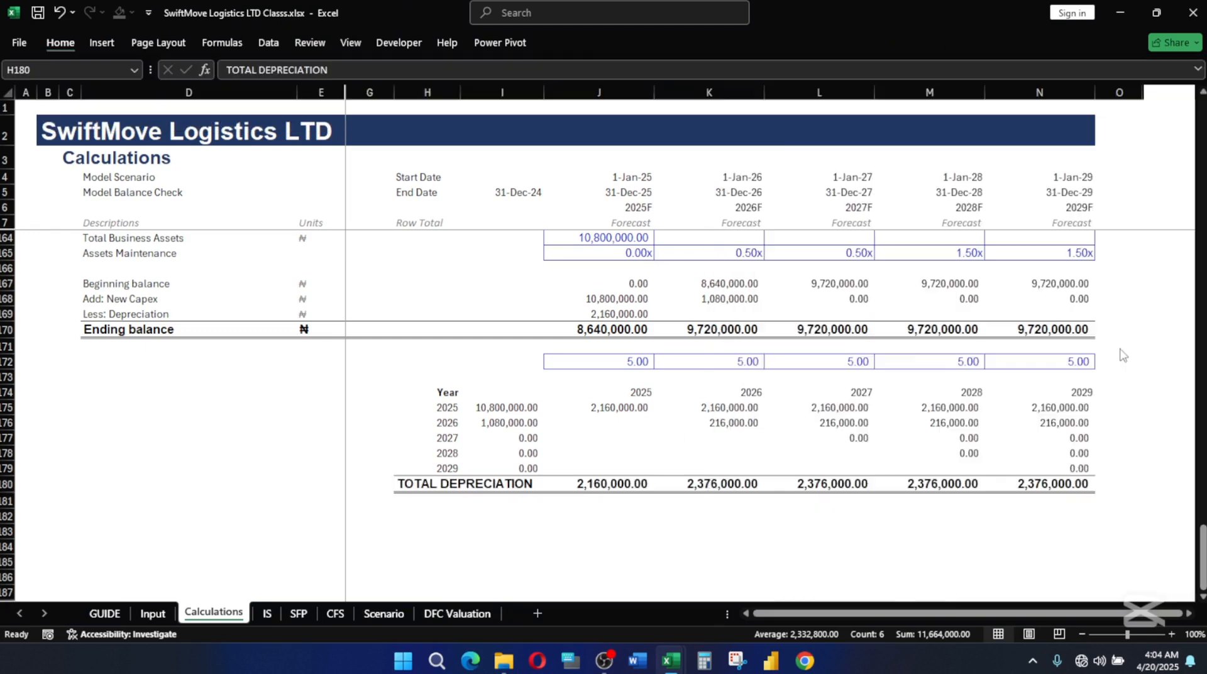
left_click(657, 522)
left_click(421, 484)
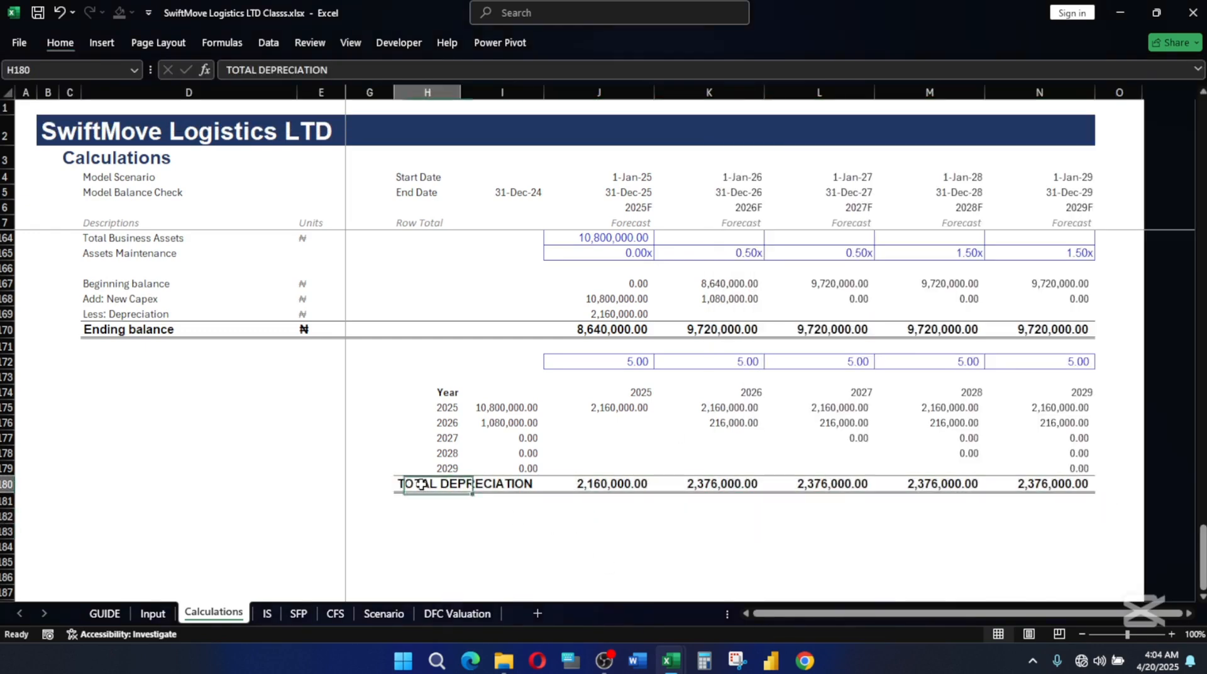
left_click(629, 499)
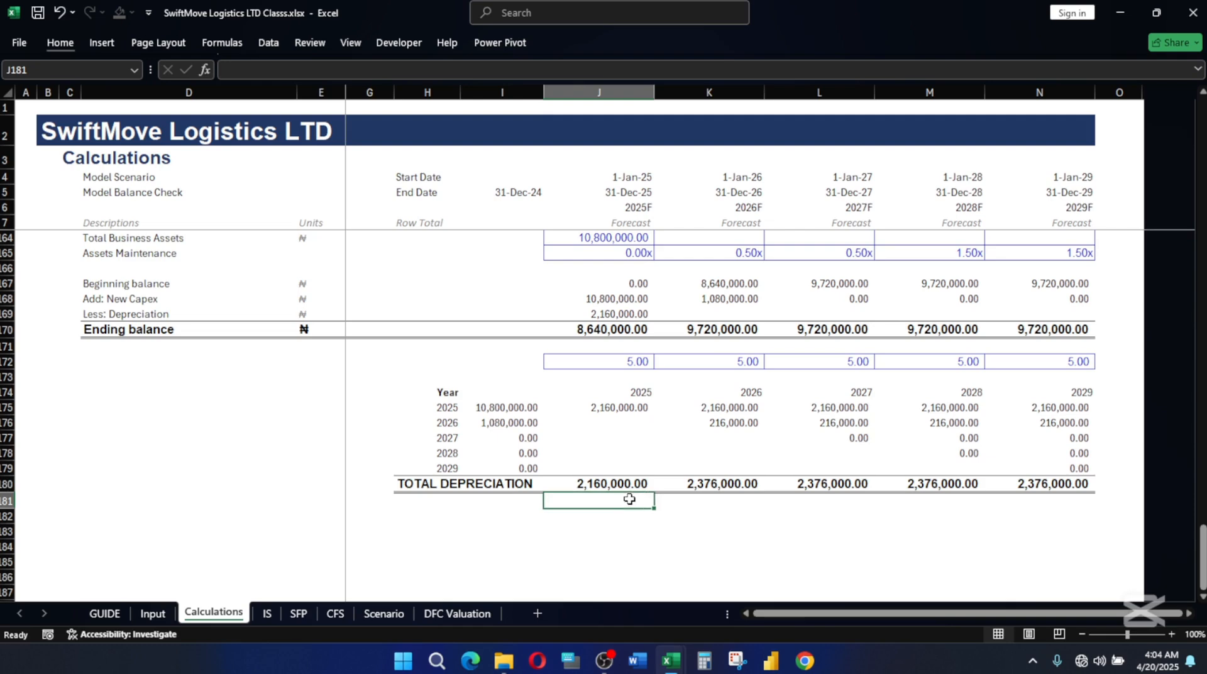
left_click(636, 409)
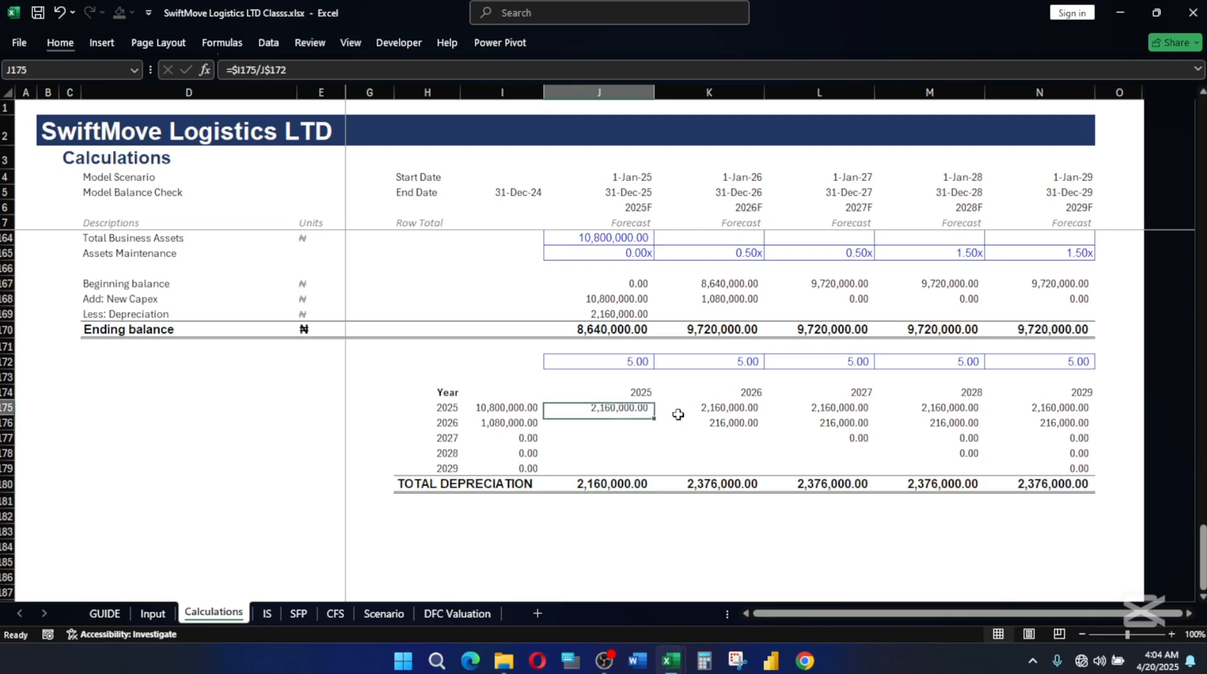
left_click_drag(635, 410, 817, 421)
- Apply the custom Undeline cell style to the waterfall's year headers in J174:N174, keeping =J6 in J174
left_click(642, 391)
type("=J6")
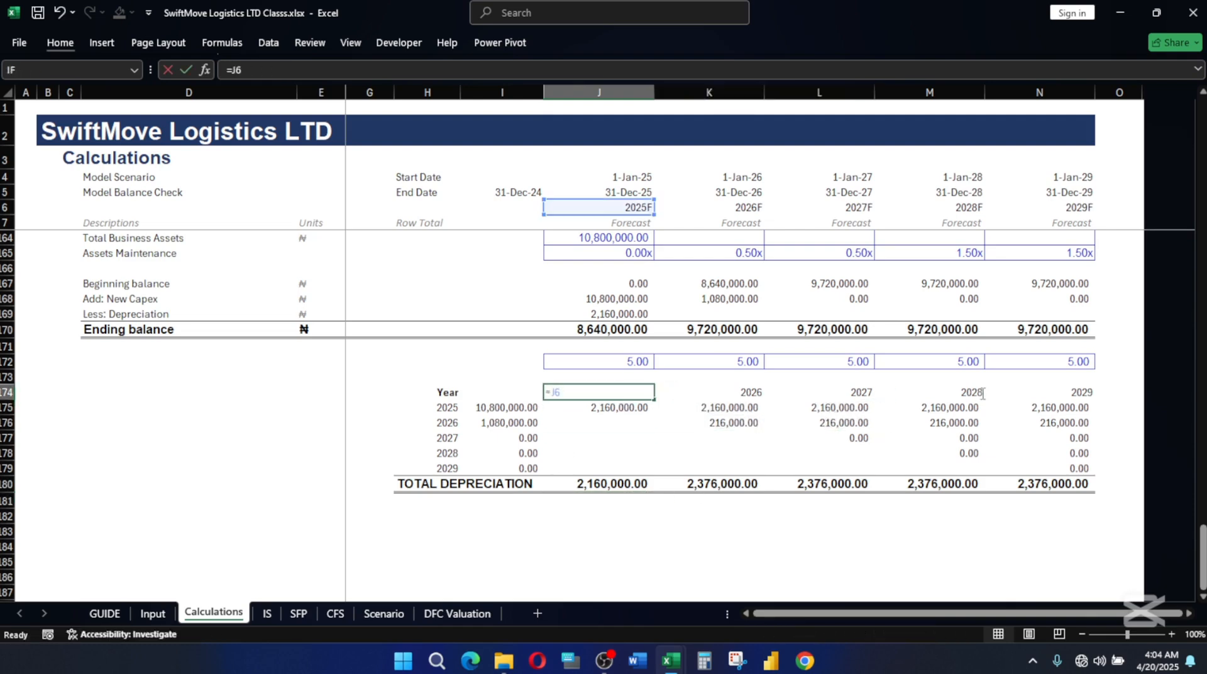
key("ctrl+Return")
left_click_drag(629, 385, 942, 395)
left_click(639, 367)
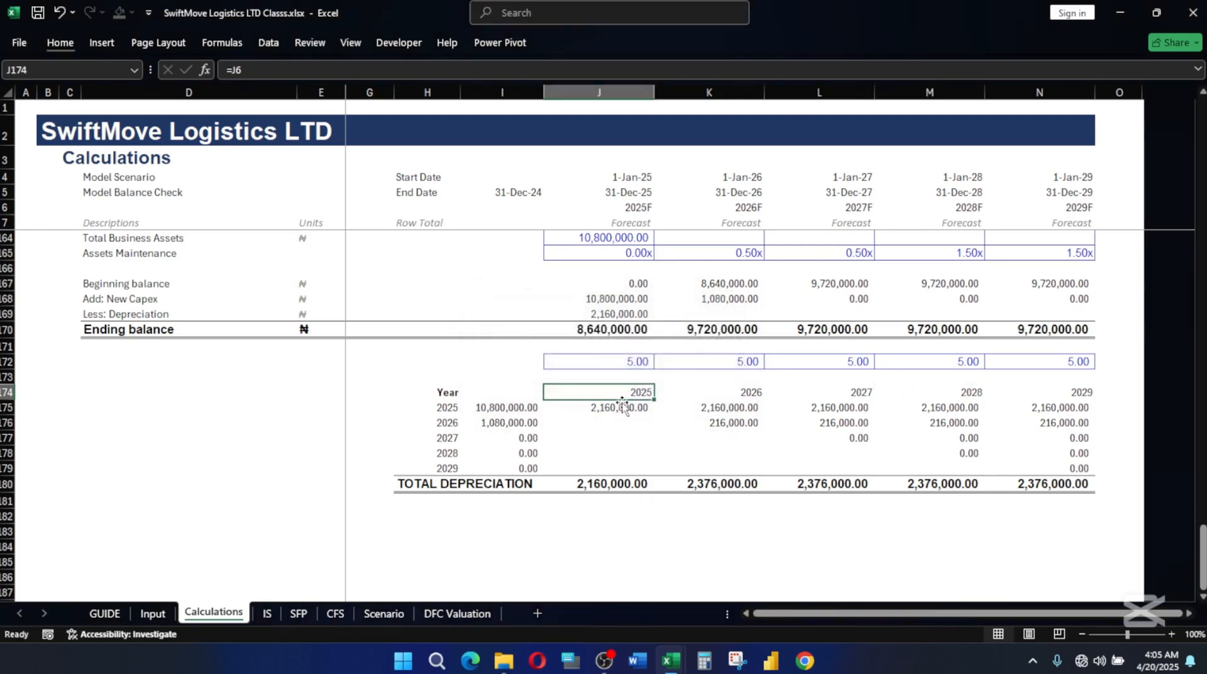
key("shift+Right")
key("shift+Right")
key("shift+Right")
key("shift+Right")
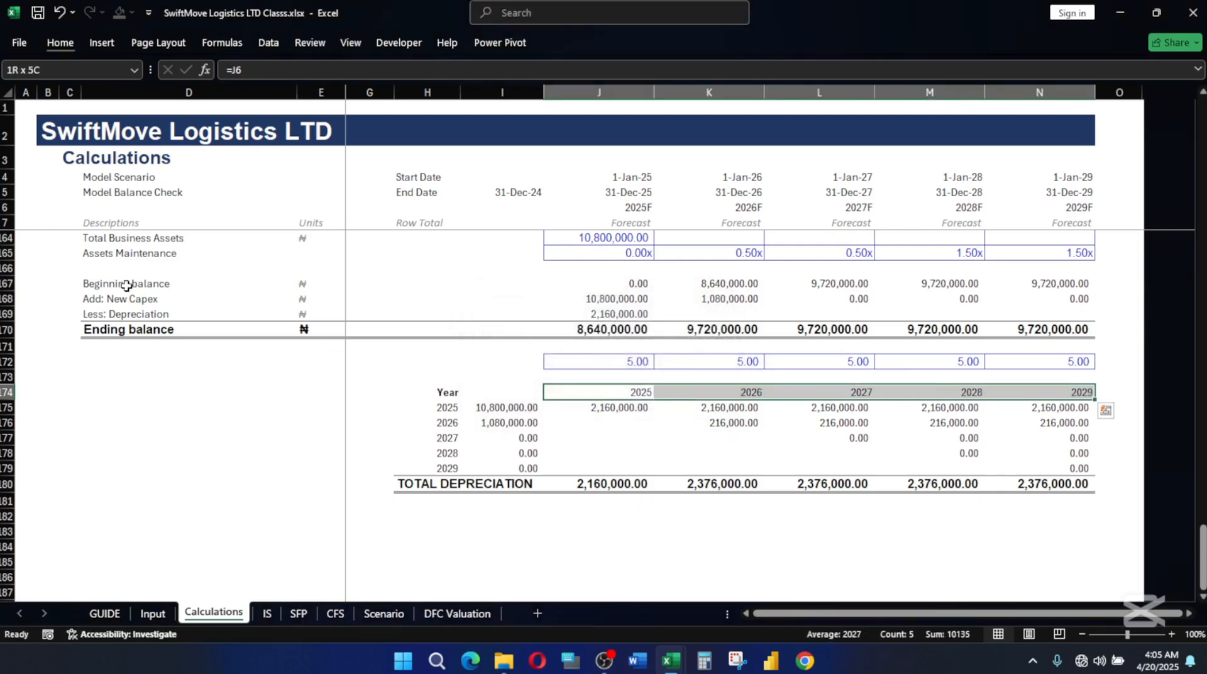
left_click(62, 44)
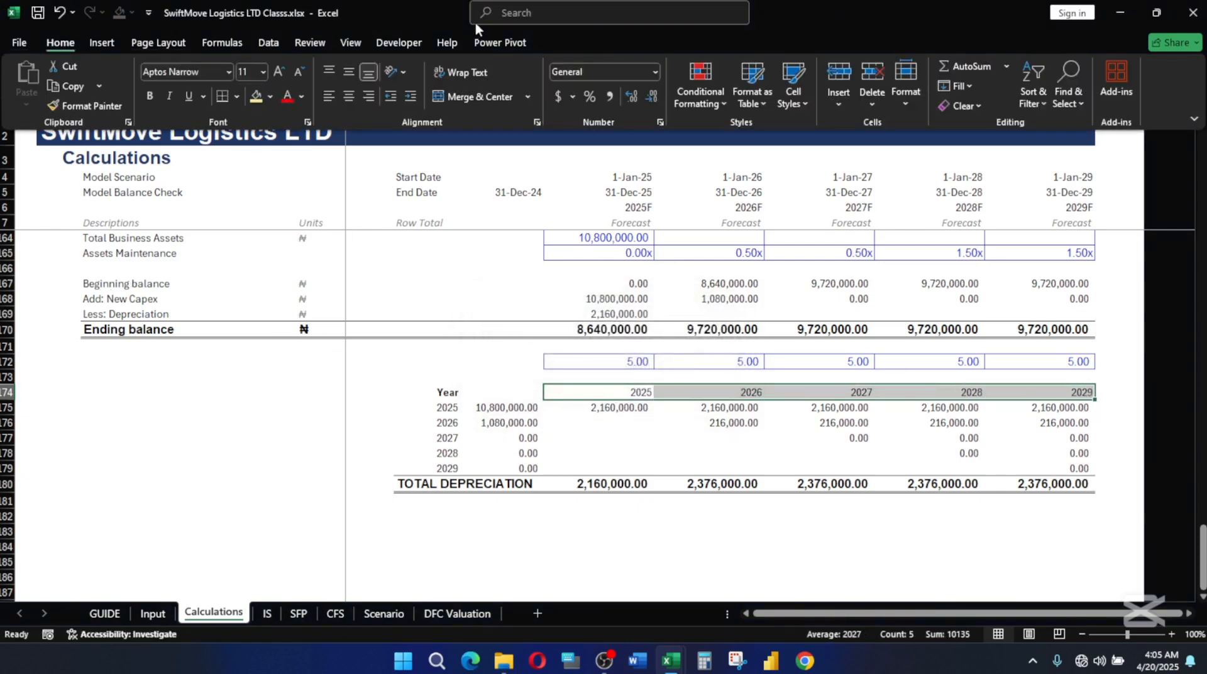
left_click(794, 94)
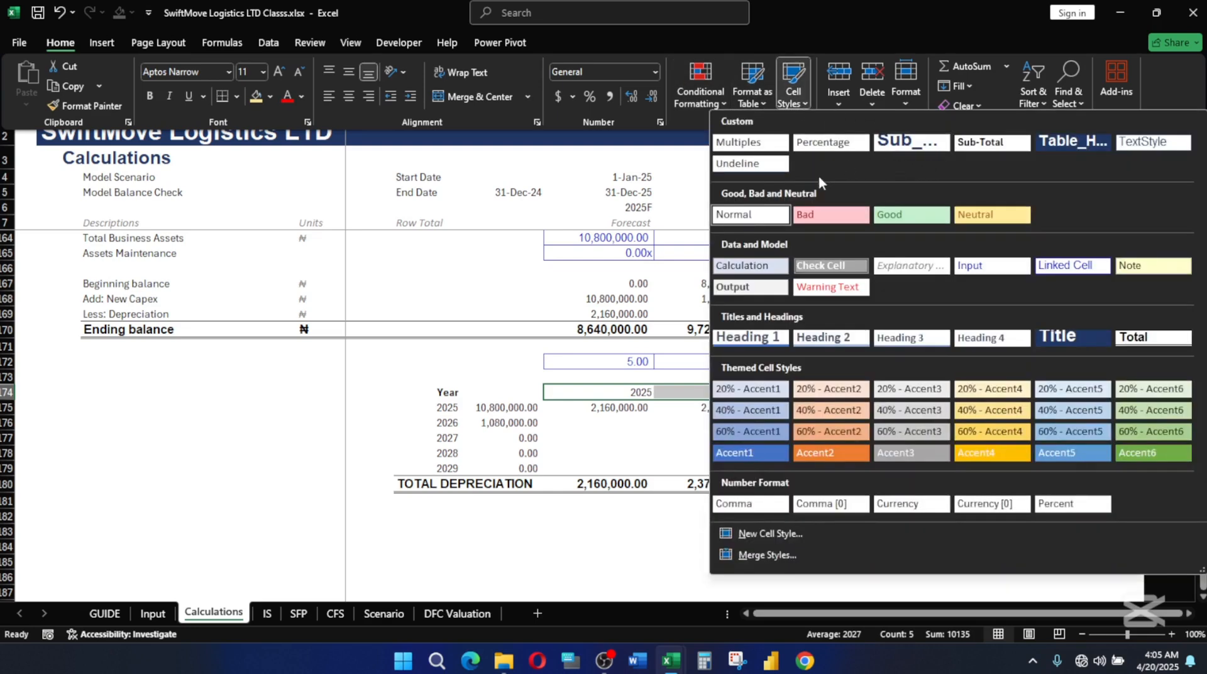
left_click(758, 169)
left_click(714, 440)
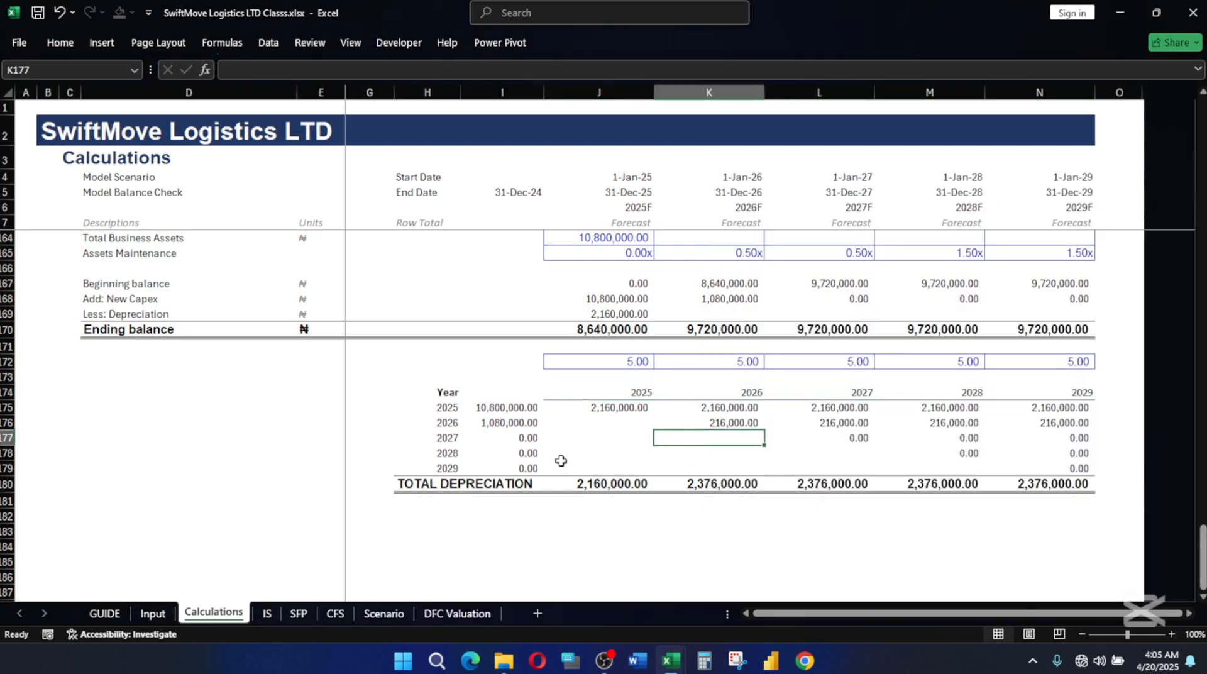
- Add a right border to the waterfall capex cells I175:I179
left_click_drag(525, 409, 527, 464)
left_click(74, 45)
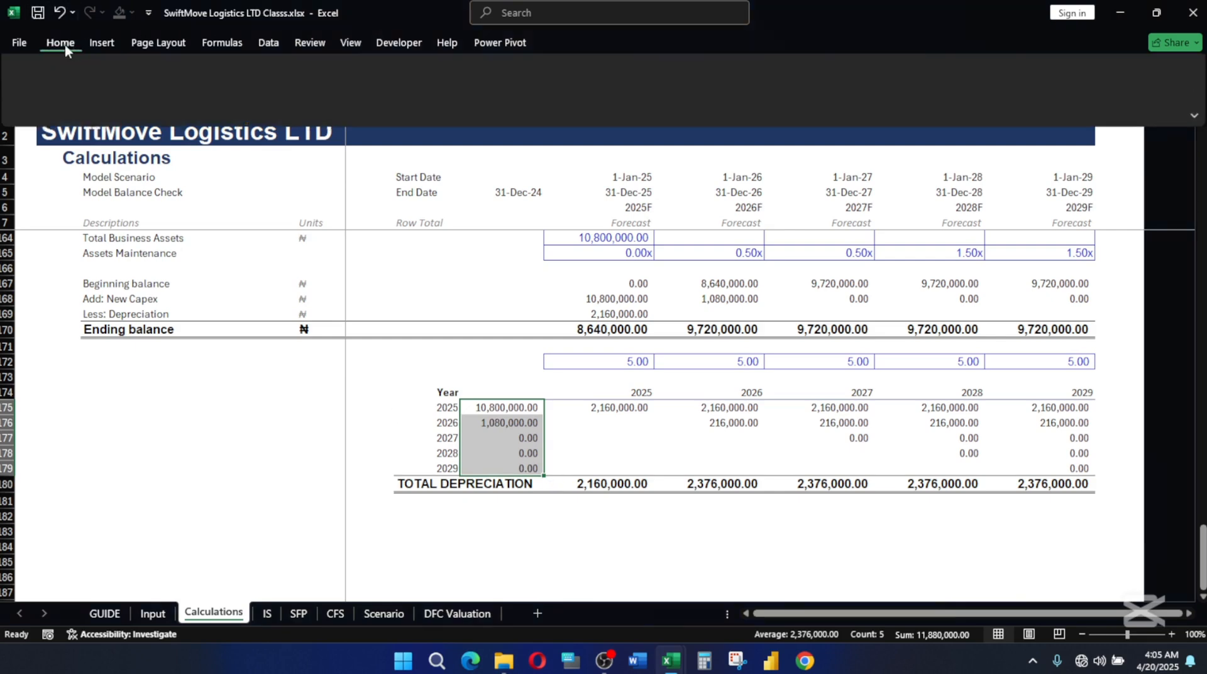
left_click(238, 96)
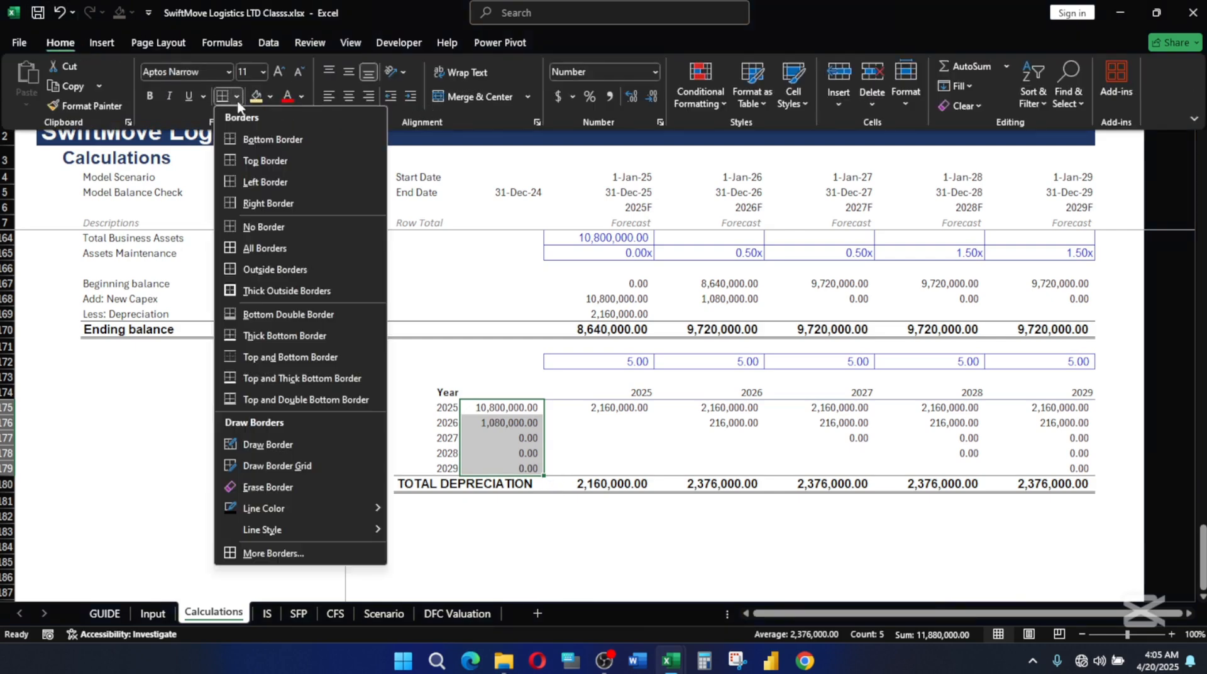
left_click(260, 204)
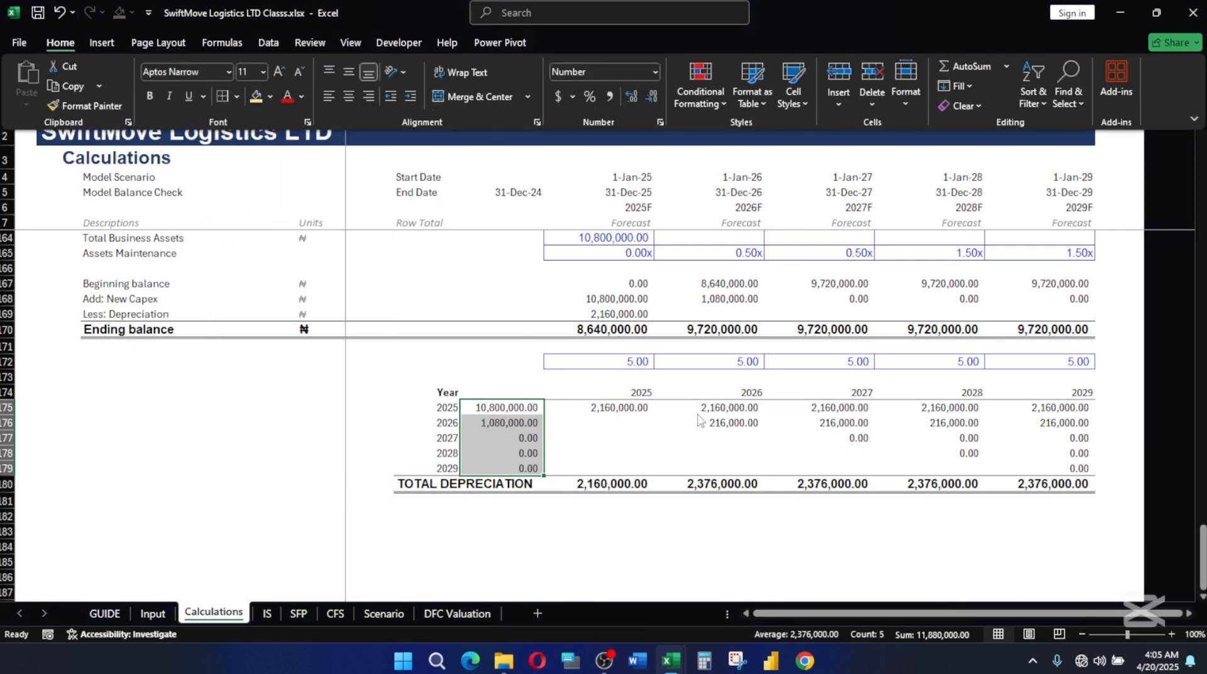
left_click(700, 423)
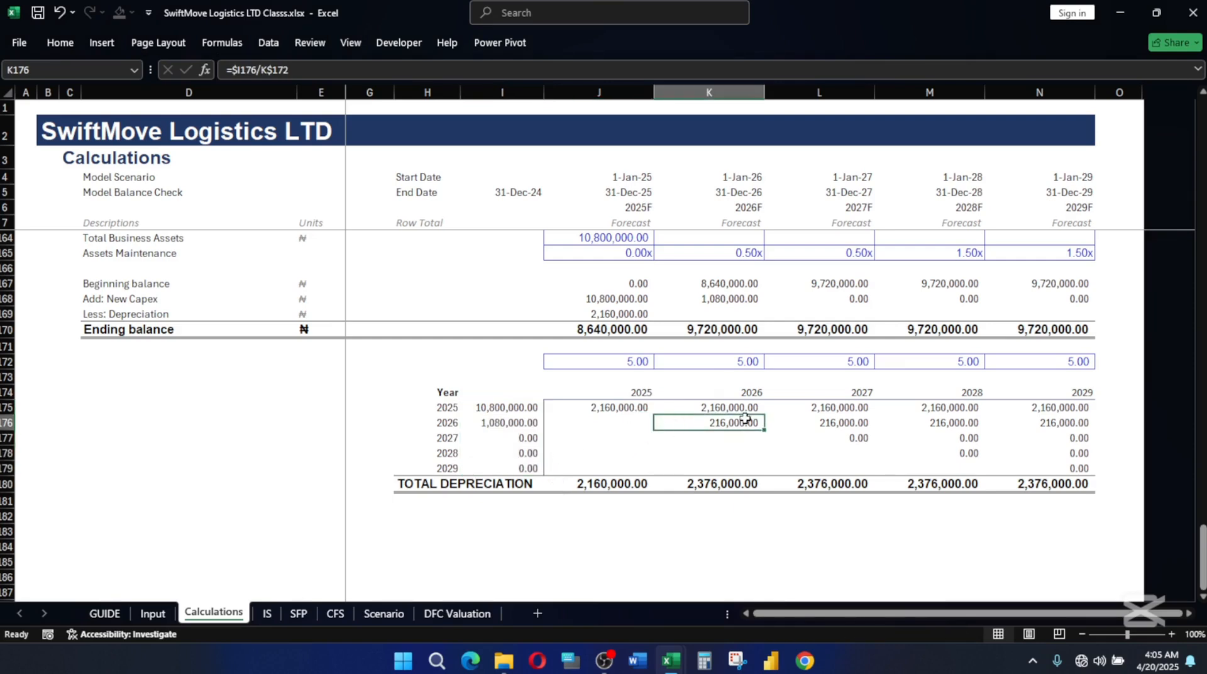
- Fill the Less: Depreciation formula from J169 across to N169
scroll(612, 425, "down", 2)
scroll(660, 418, "up", 1)
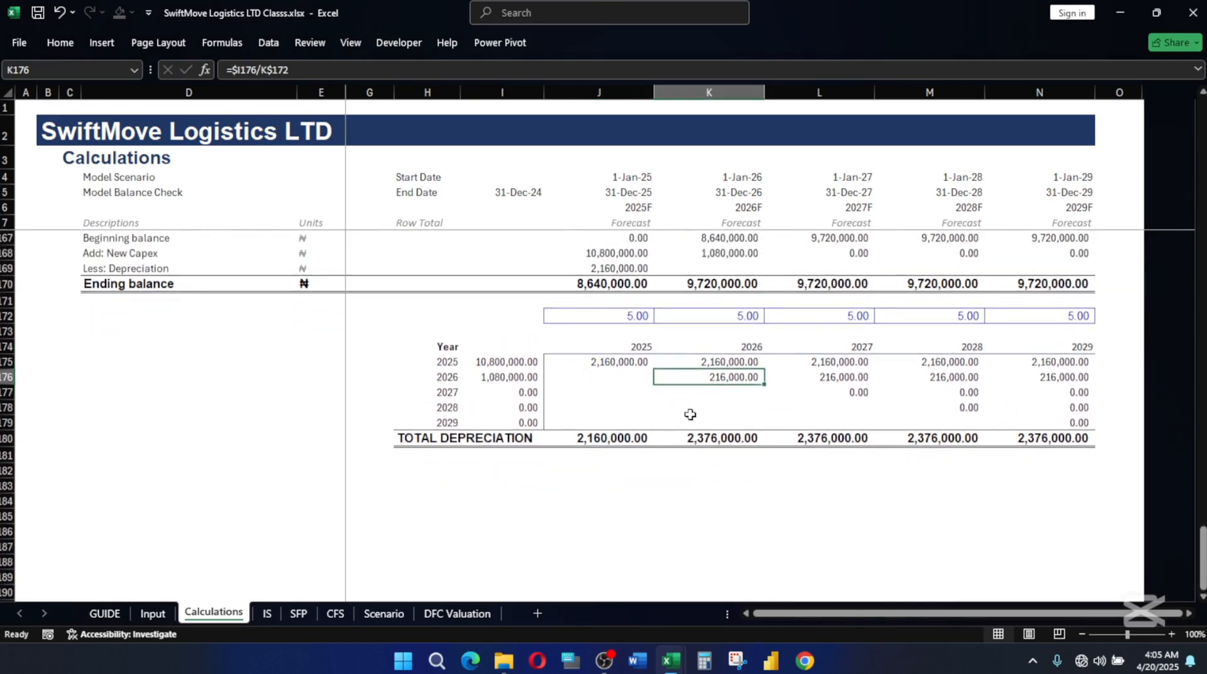
scroll(689, 412, "up", 2)
left_click(619, 359)
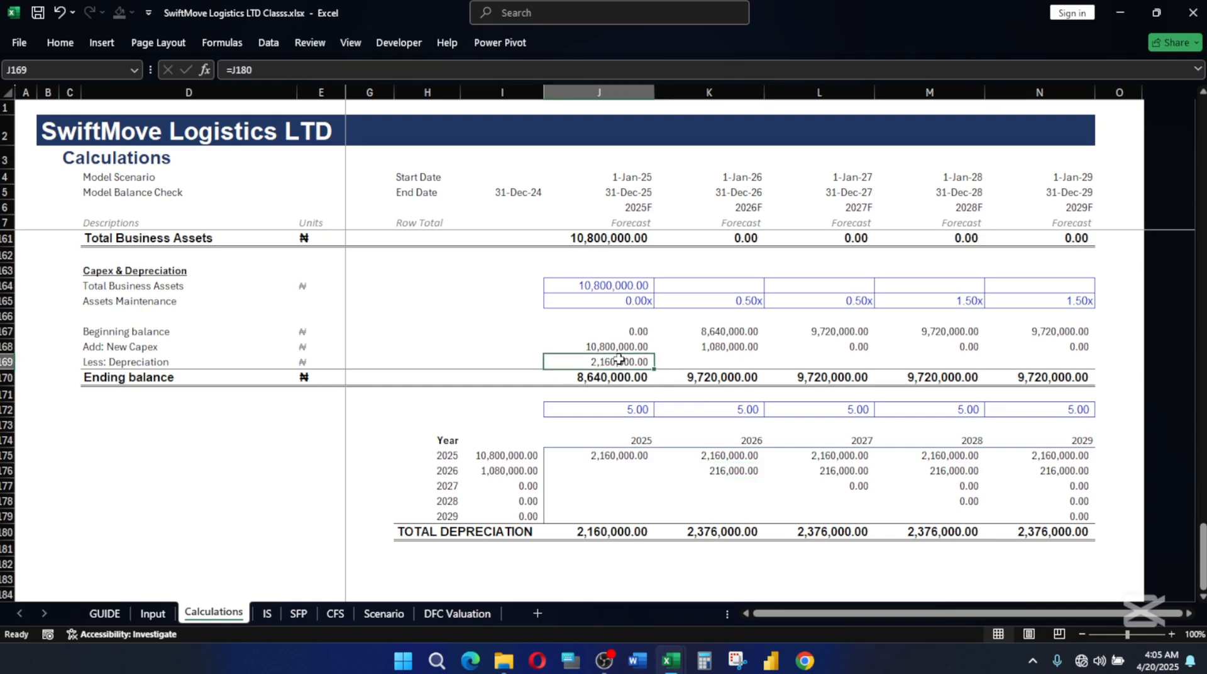
left_click_drag(654, 369, 1036, 386)
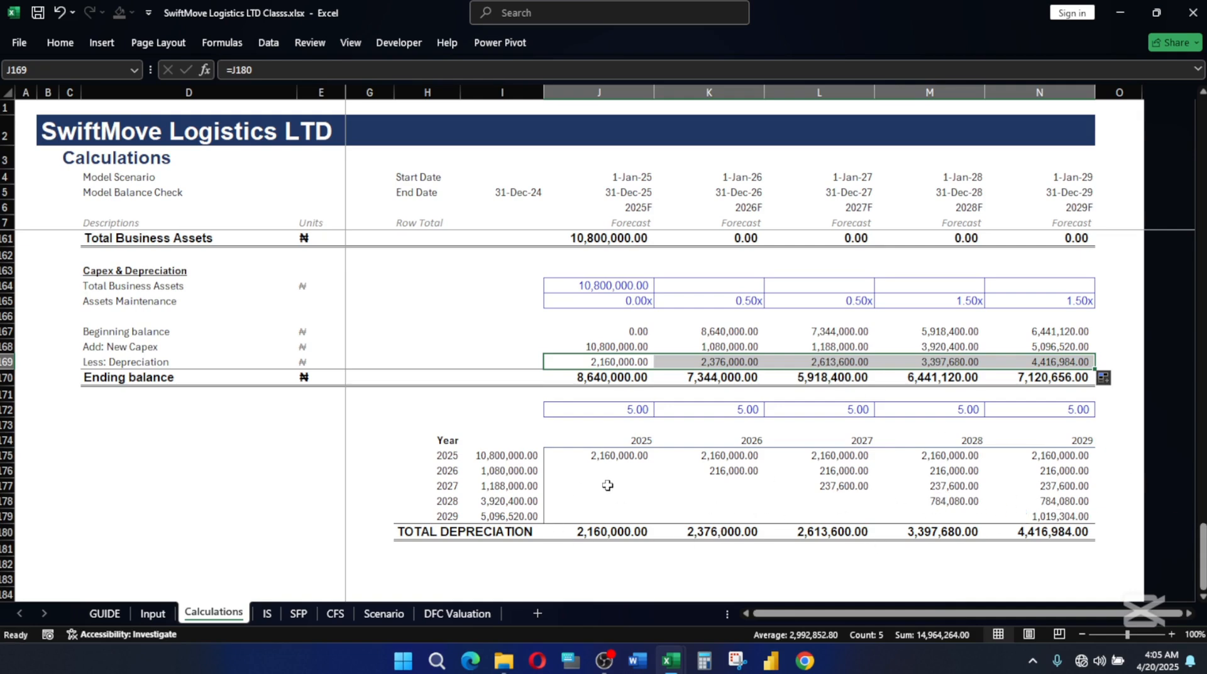
- Review the Calculations sheet from the depreciation waterfall back up to the Revenue & Cost of Sales section
scroll(607, 486, "down", 1)
scroll(593, 436, "up", 2)
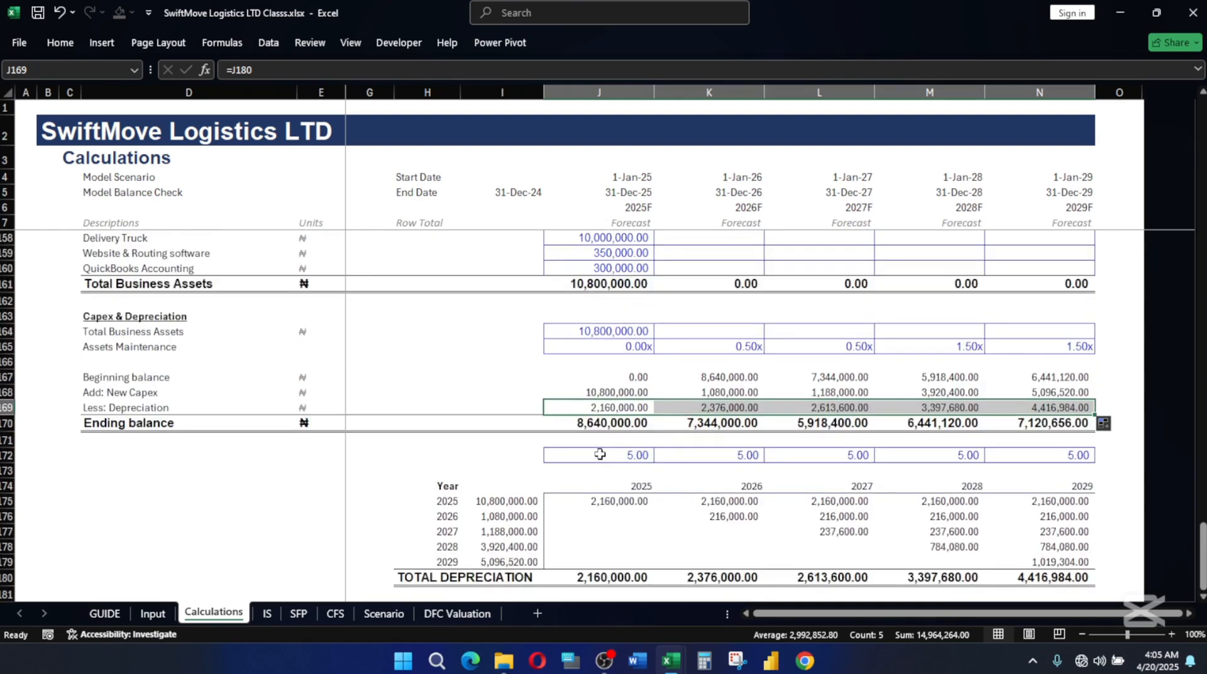
scroll(597, 451, "up", 3)
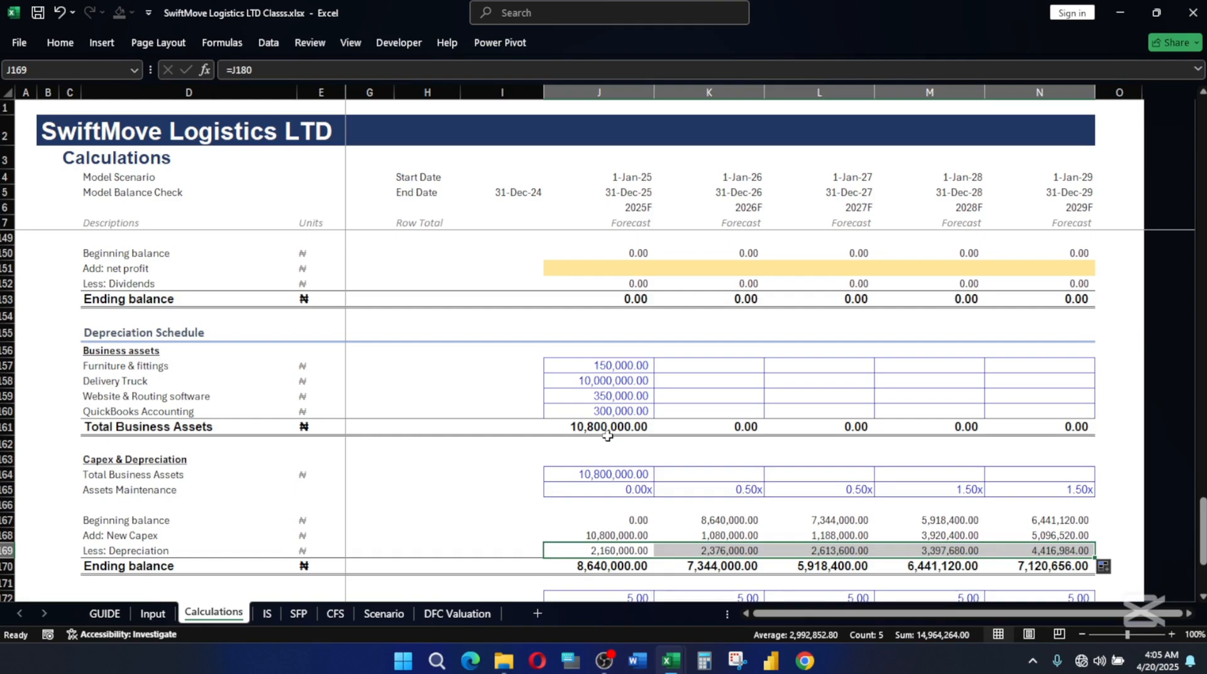
scroll(603, 434, "up", 7)
scroll(571, 422, "up", 10)
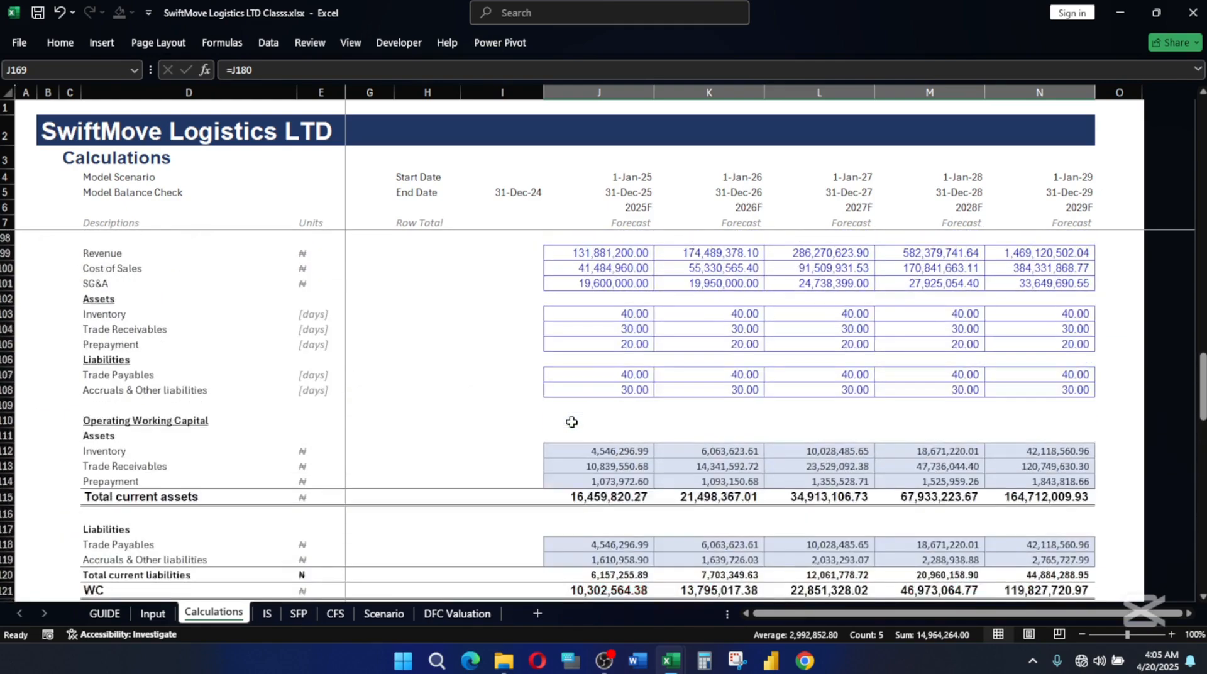
scroll(572, 422, "up", 2)
scroll(622, 409, "up", 8)
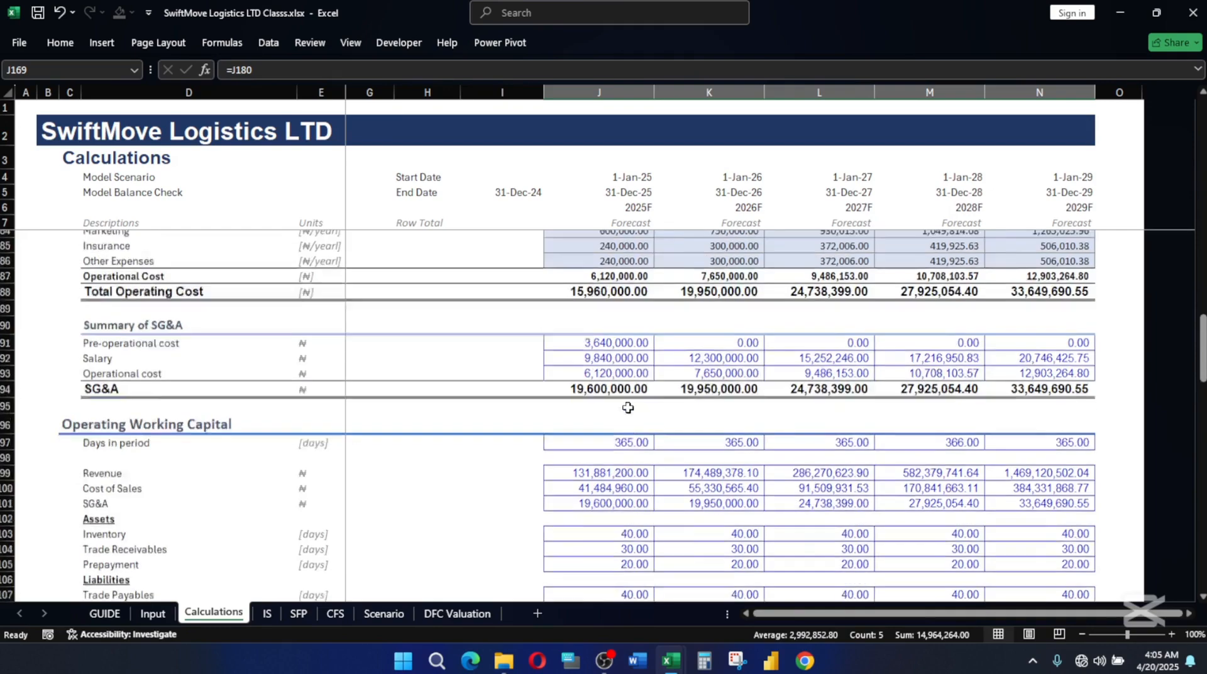
scroll(625, 408, "up", 14)
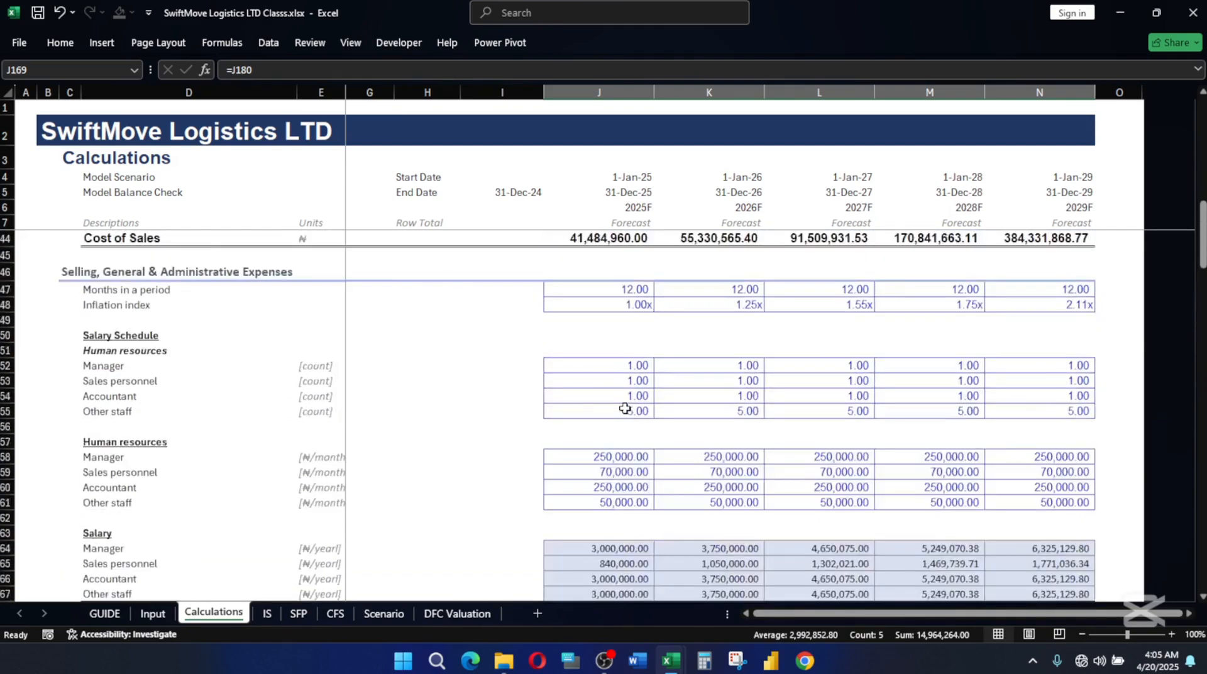
scroll(622, 408, "up", 4)
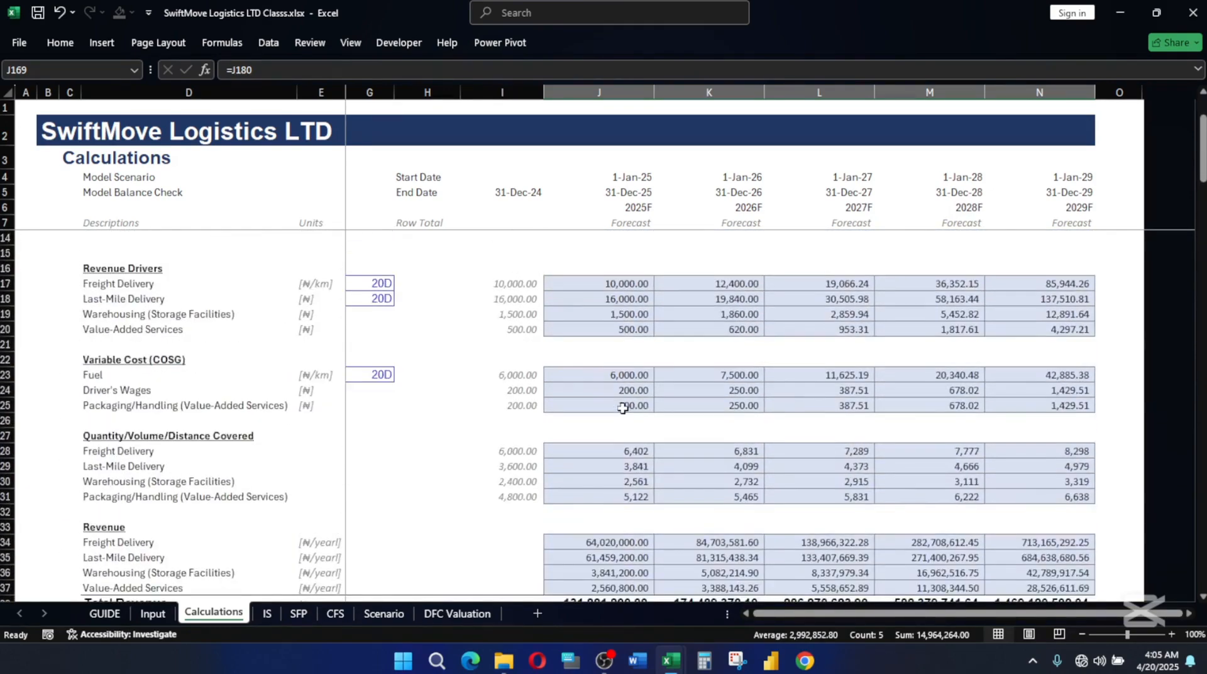
scroll(622, 408, "up", 2)
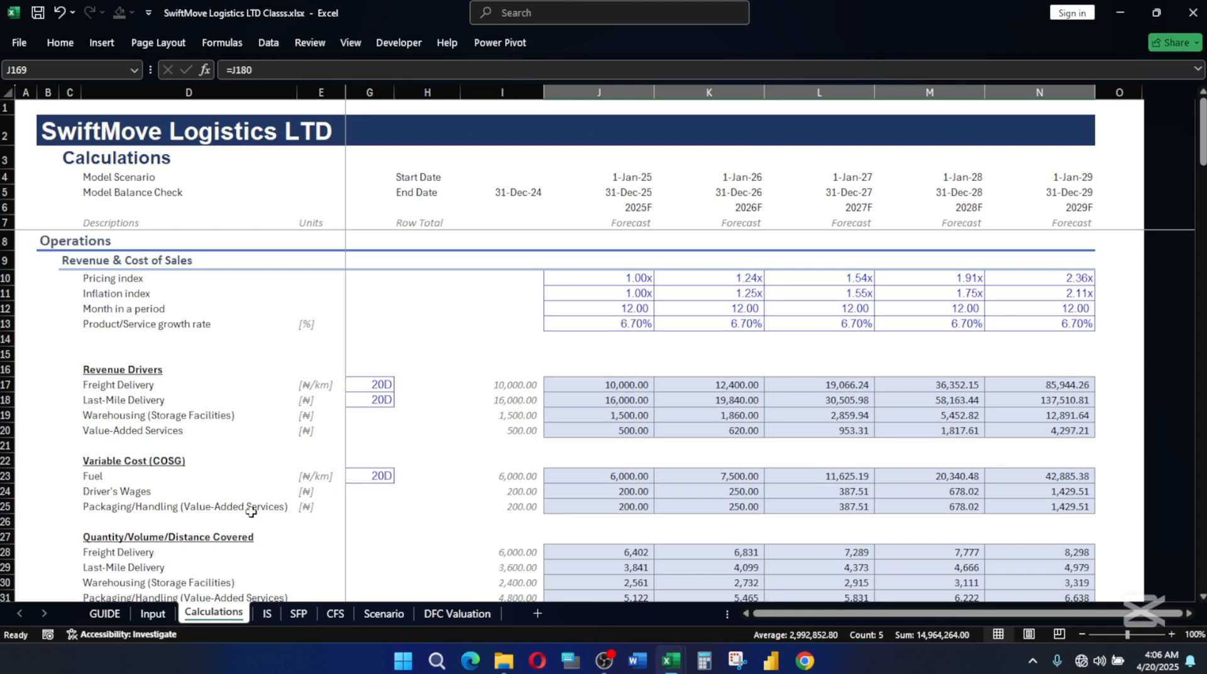
- Review the assumptions on the Input sheet, from the general and macro-economic rates to asset depreciation and maintenance
left_click(151, 615)
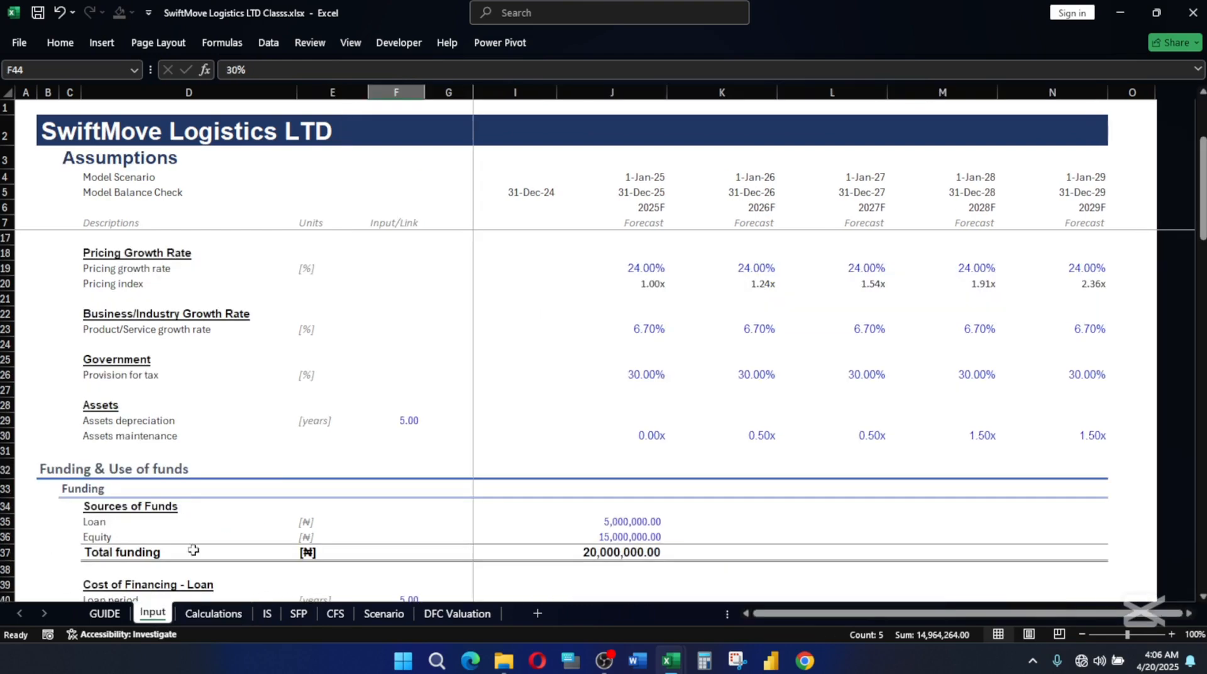
scroll(453, 419, "up", 1)
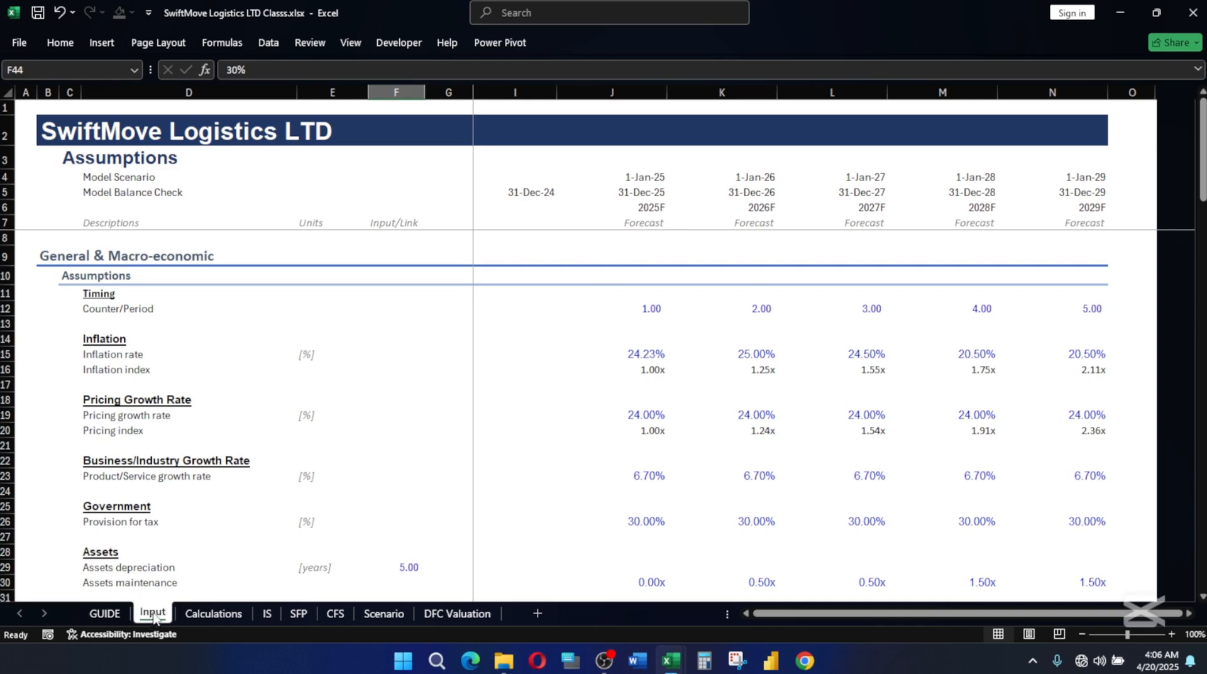
left_click_drag(154, 618, 154, 607)
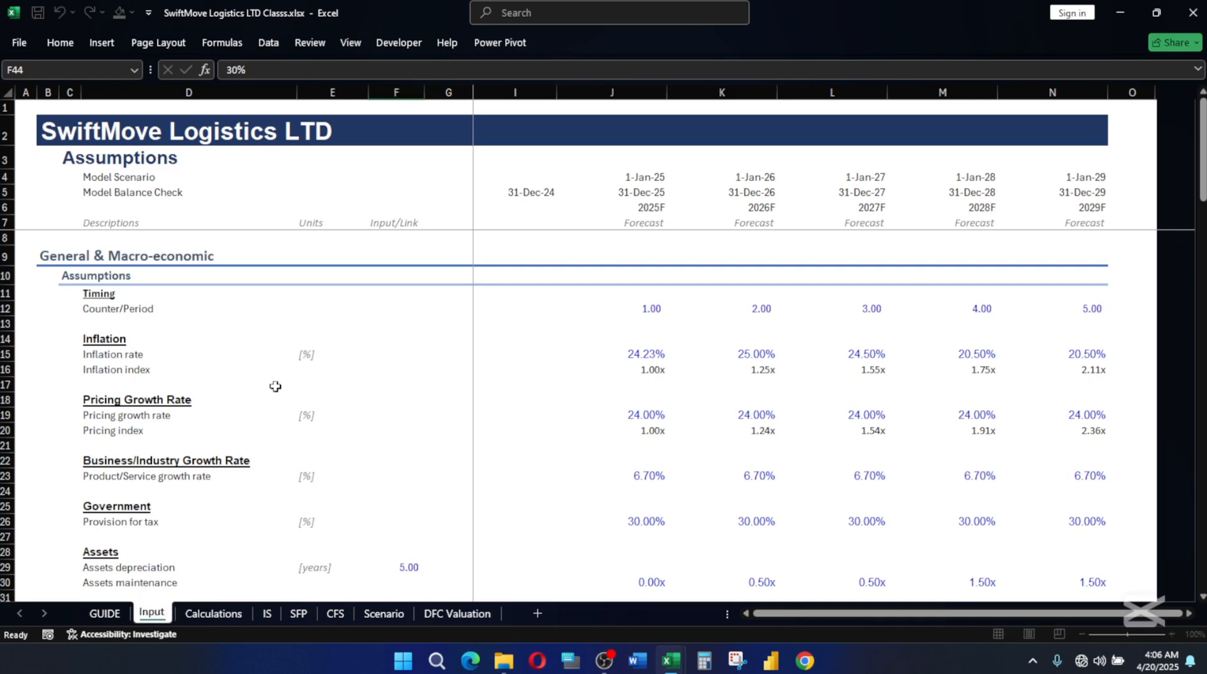
left_click(257, 484)
left_click(257, 484)
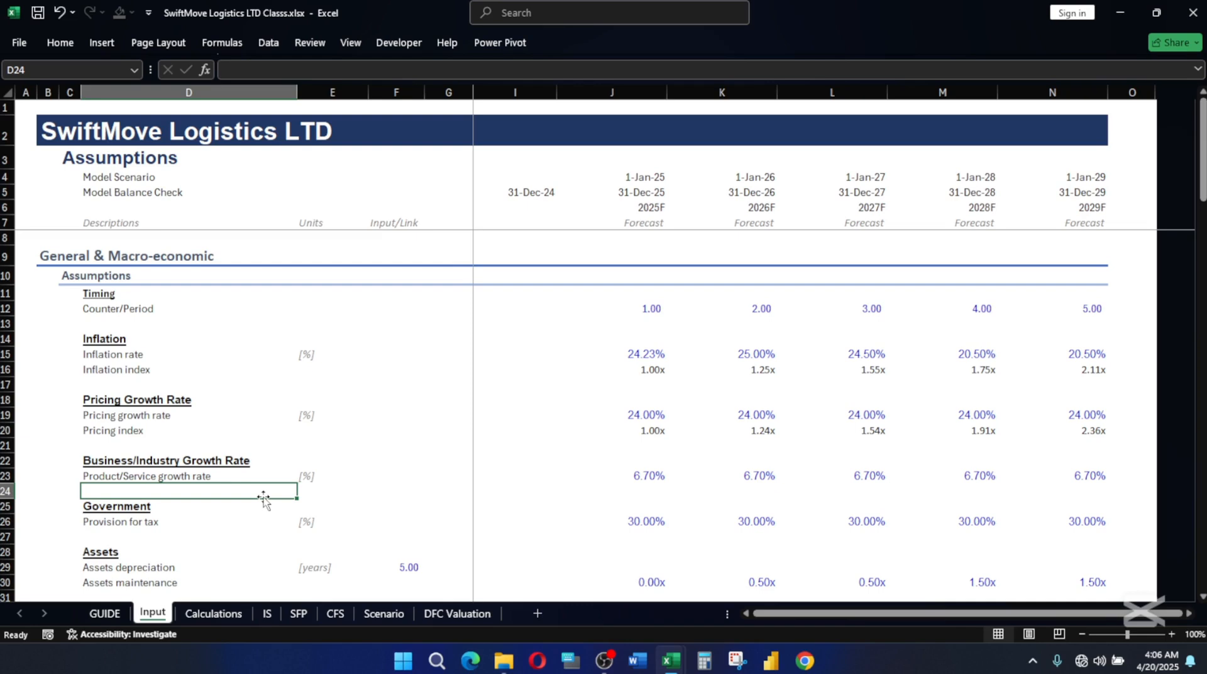
scroll(204, 511, "down", 1)
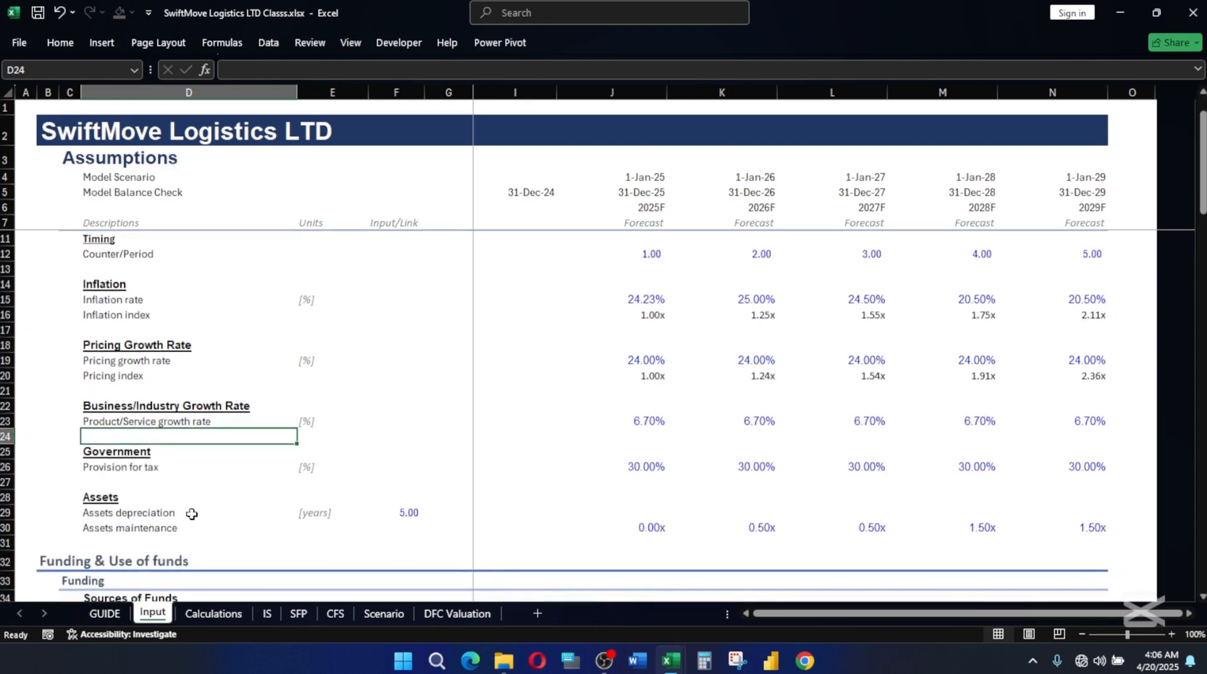
scroll(320, 465, "down", 3)
- Review the revenue, cost of sales, salary and operational cost sections on the Calculations sheet
left_click(212, 615)
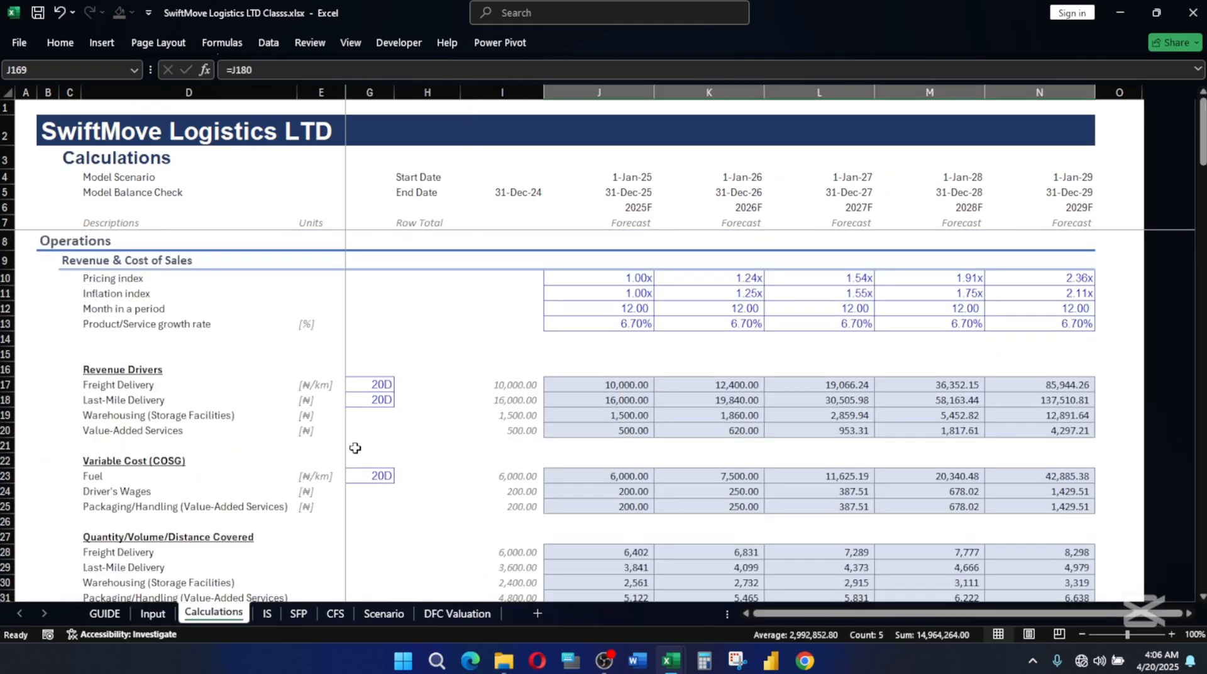
scroll(513, 416, "down", 4)
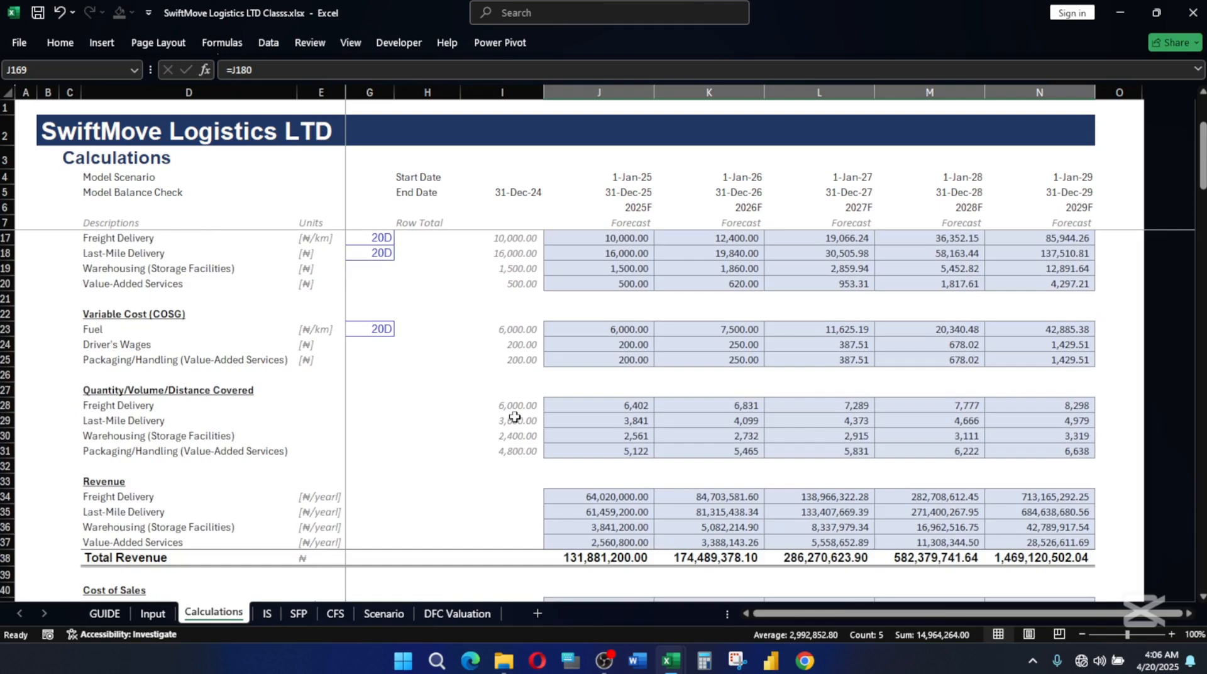
scroll(514, 417, "down", 9)
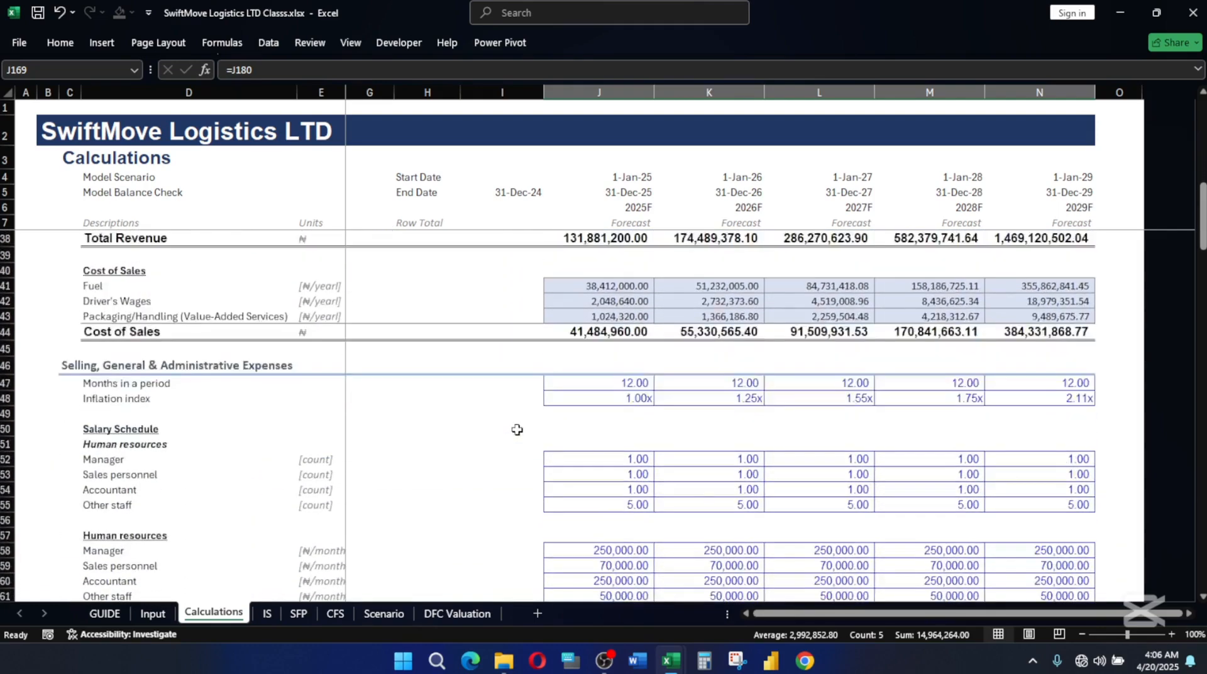
scroll(521, 443, "down", 7)
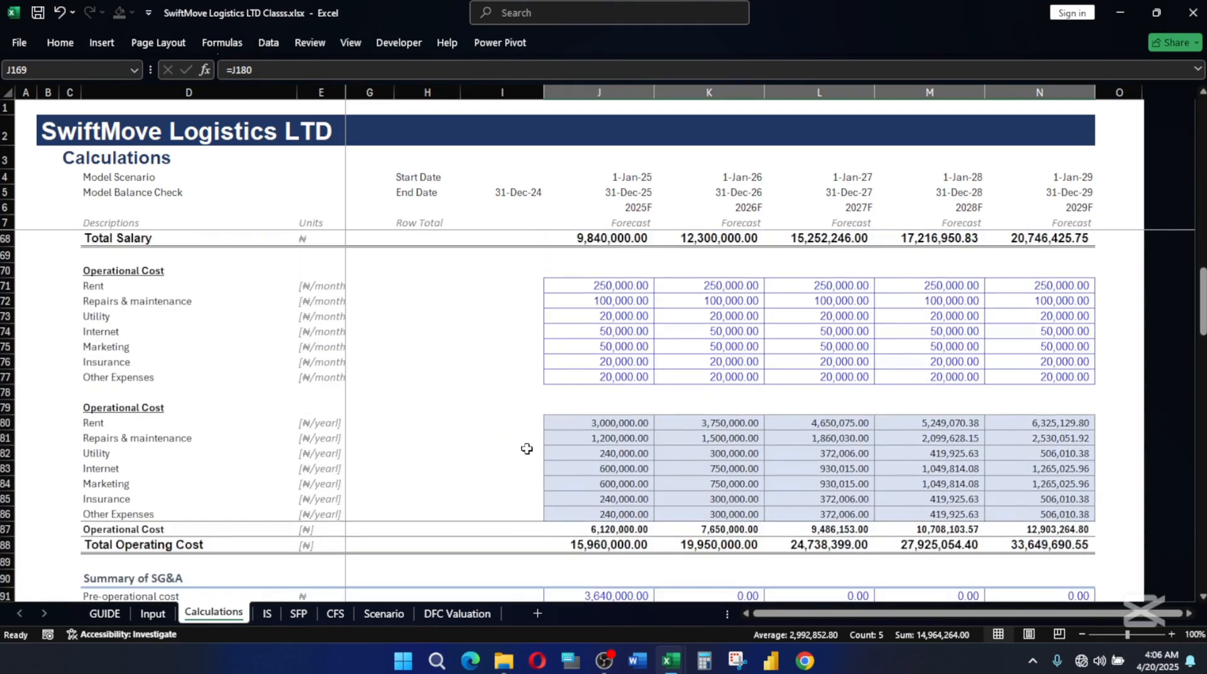
scroll(552, 439, "down", 2)
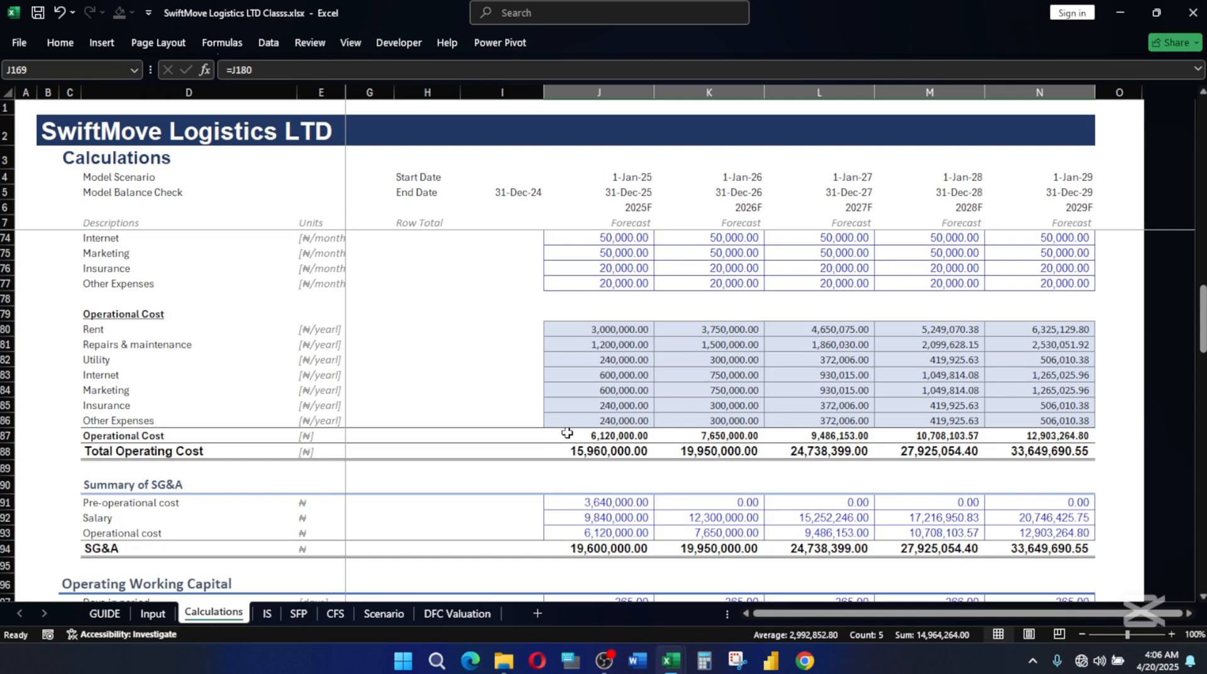
scroll(660, 417, "up", 14)
scroll(659, 416, "up", 8)
- Inspect the formulas for Cost of Sales in J44 and K44, Total Revenue in J38, and Freight Delivery quantity in J28
scroll(654, 414, "down", 6)
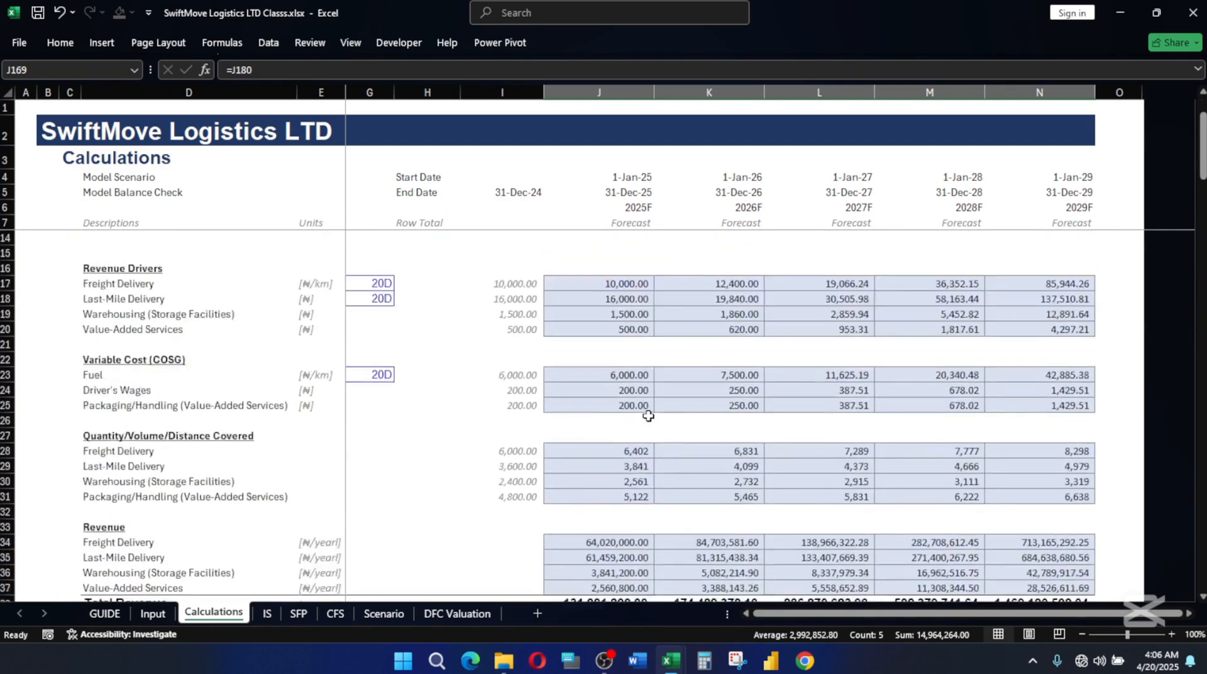
double_click(598, 512)
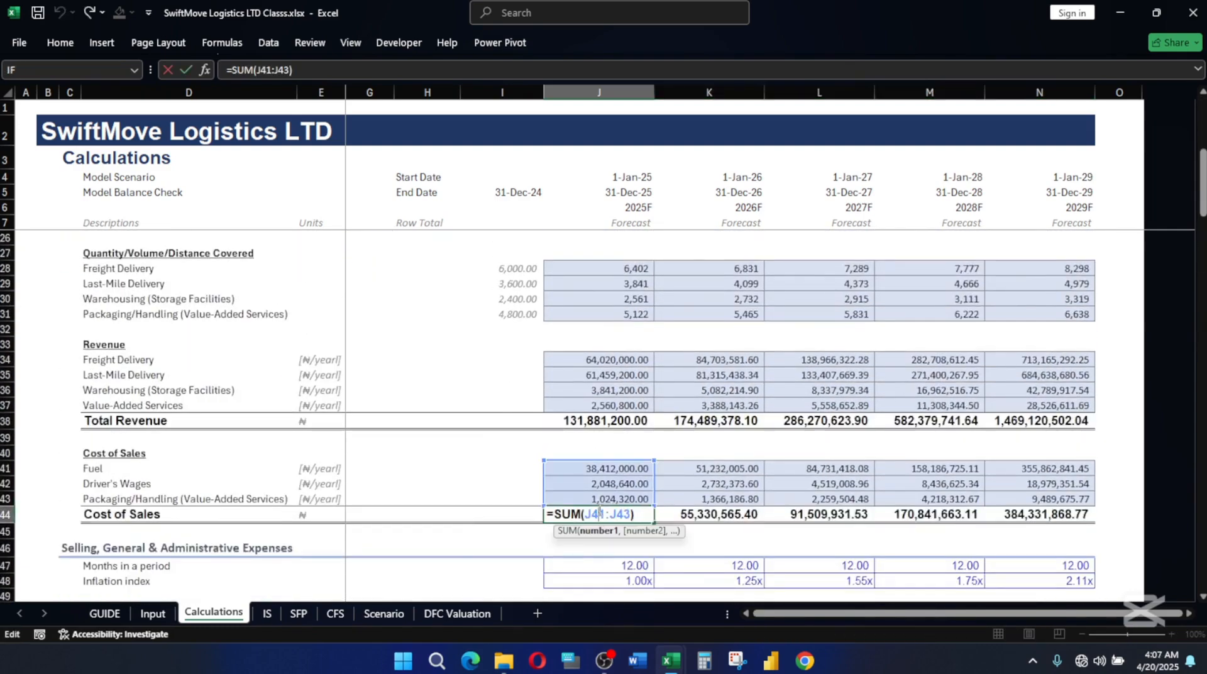
key("Escape")
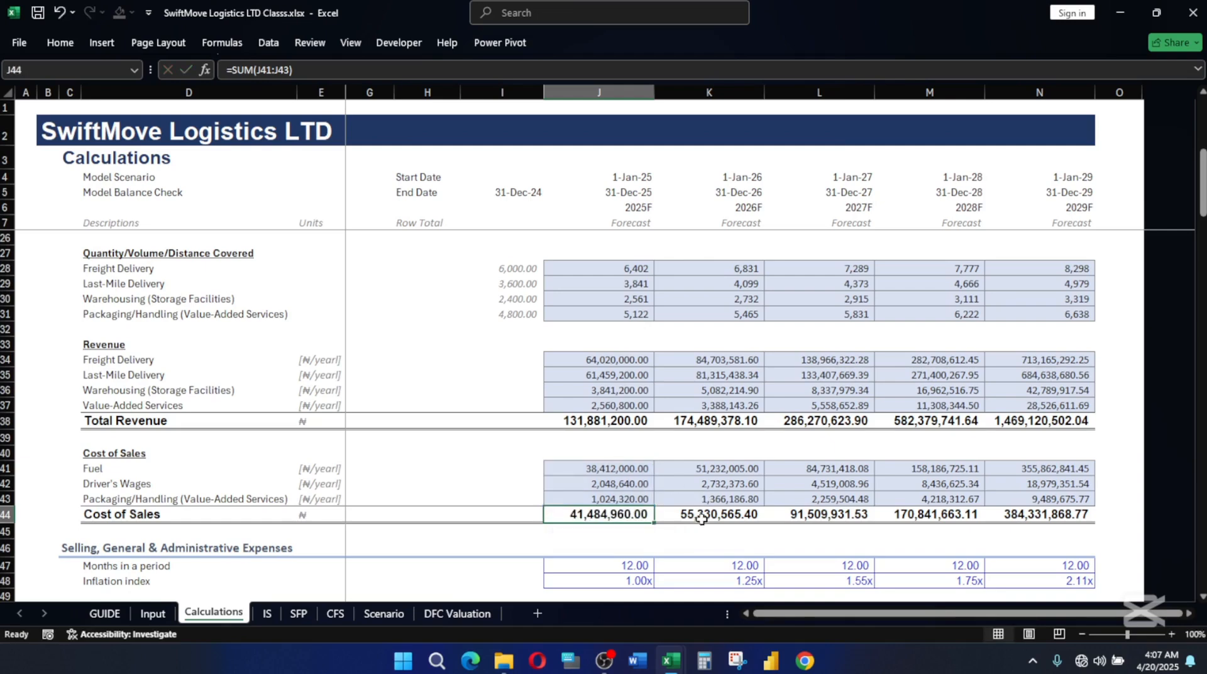
left_click(701, 516)
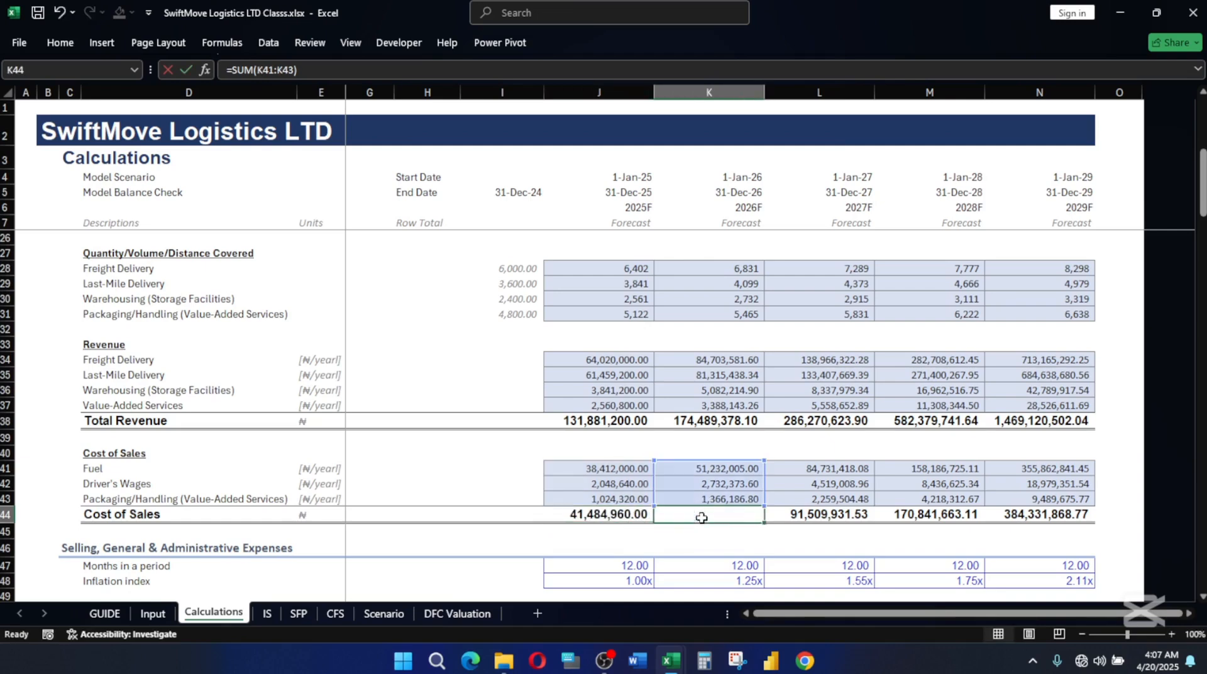
double_click(582, 420)
key("Escape")
scroll(716, 313, "up", 2)
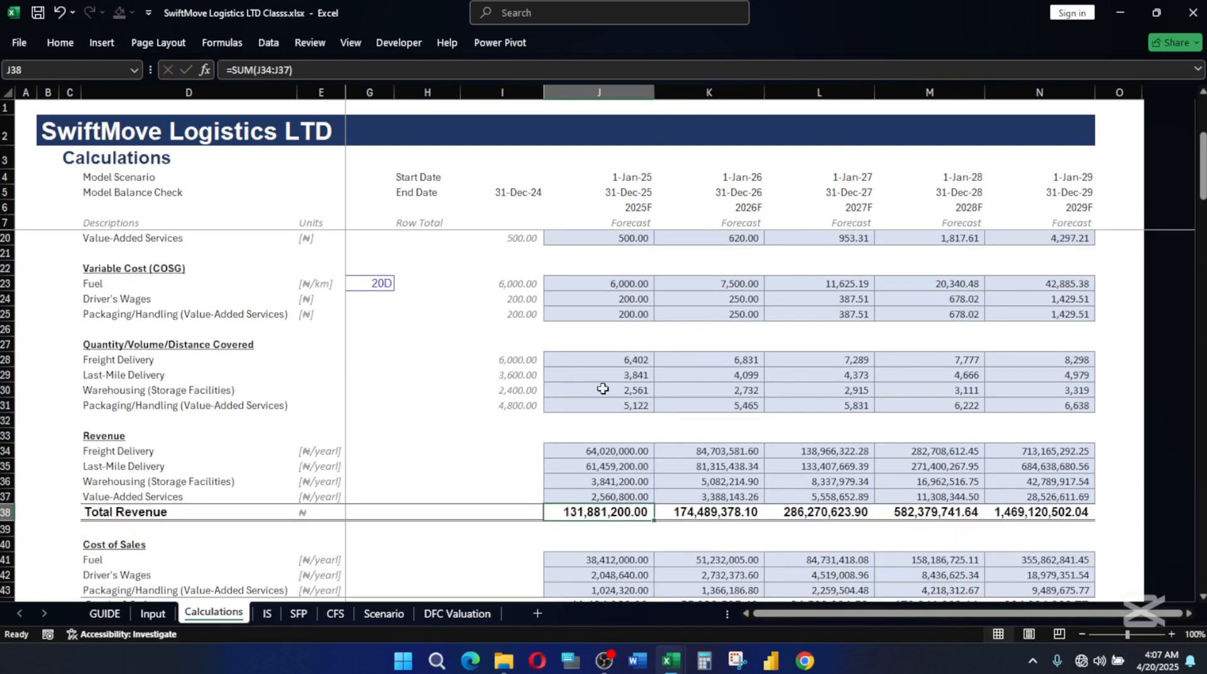
double_click(622, 359)
key("Escape")
- Trace the precedents of the 2025 Freight Delivery revenue driver in J17
scroll(622, 370, "up", 4)
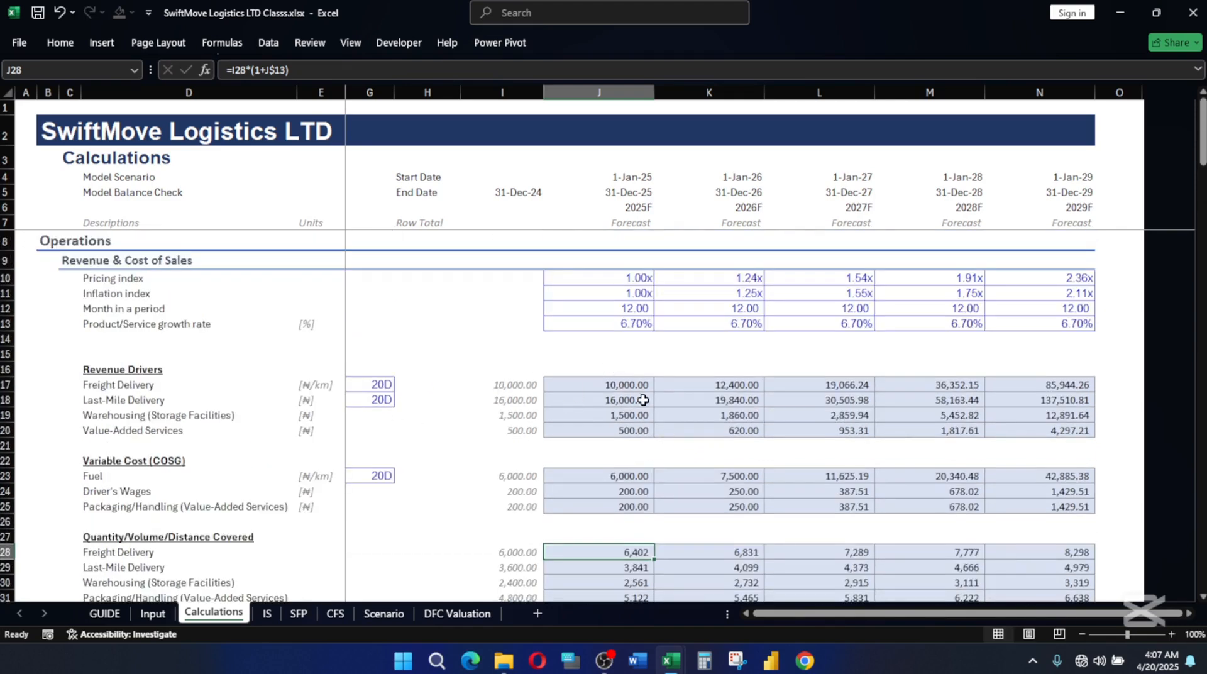
left_click(629, 386)
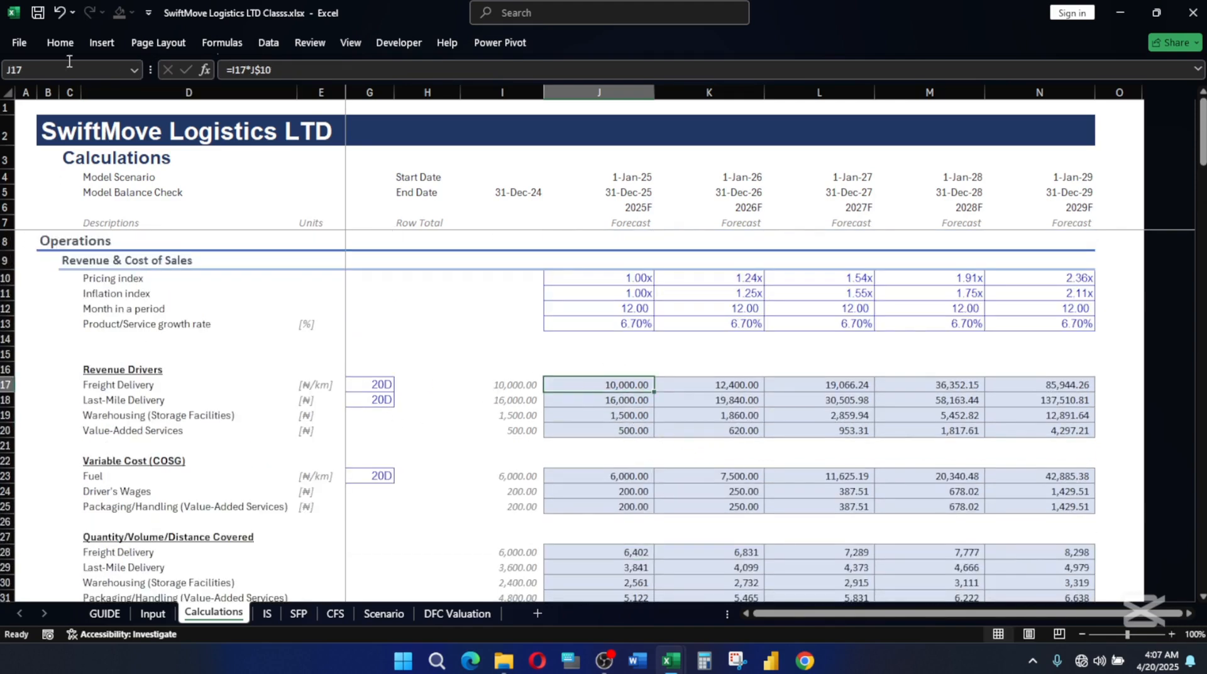
left_click(222, 44)
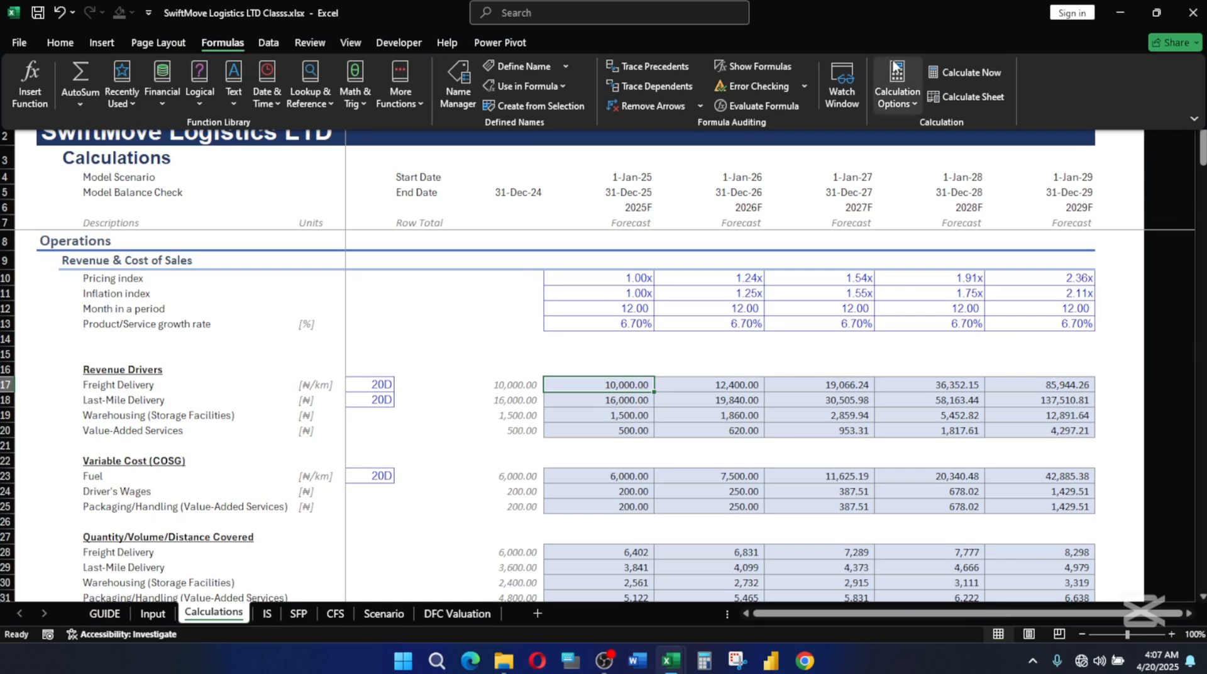
left_click(652, 68)
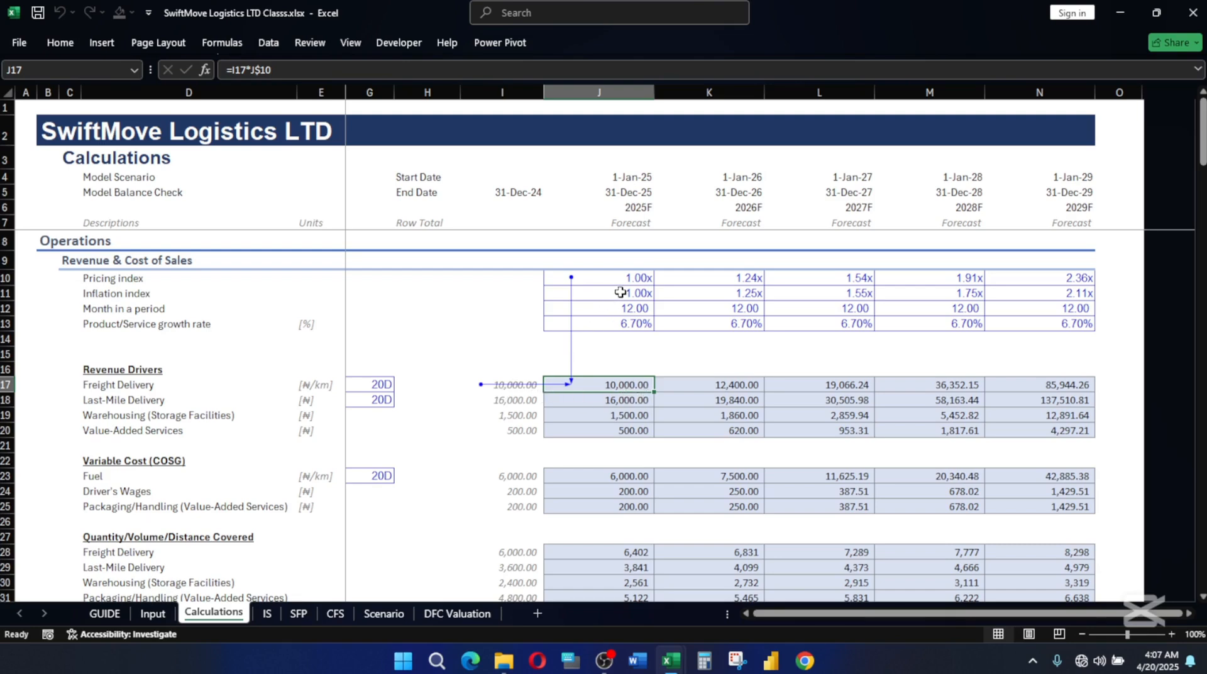
- Inspect the 2026 Freight Delivery revenue driver formula in K17 and remove the precedent arrows
left_click(688, 381)
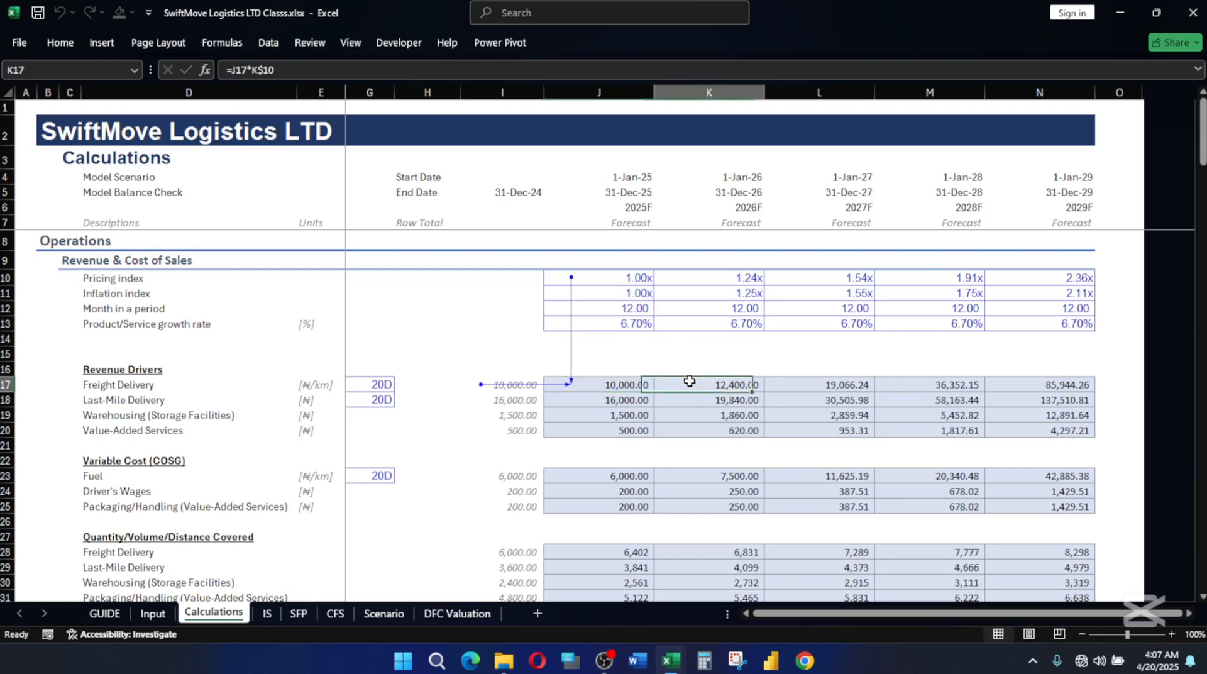
double_click(706, 385)
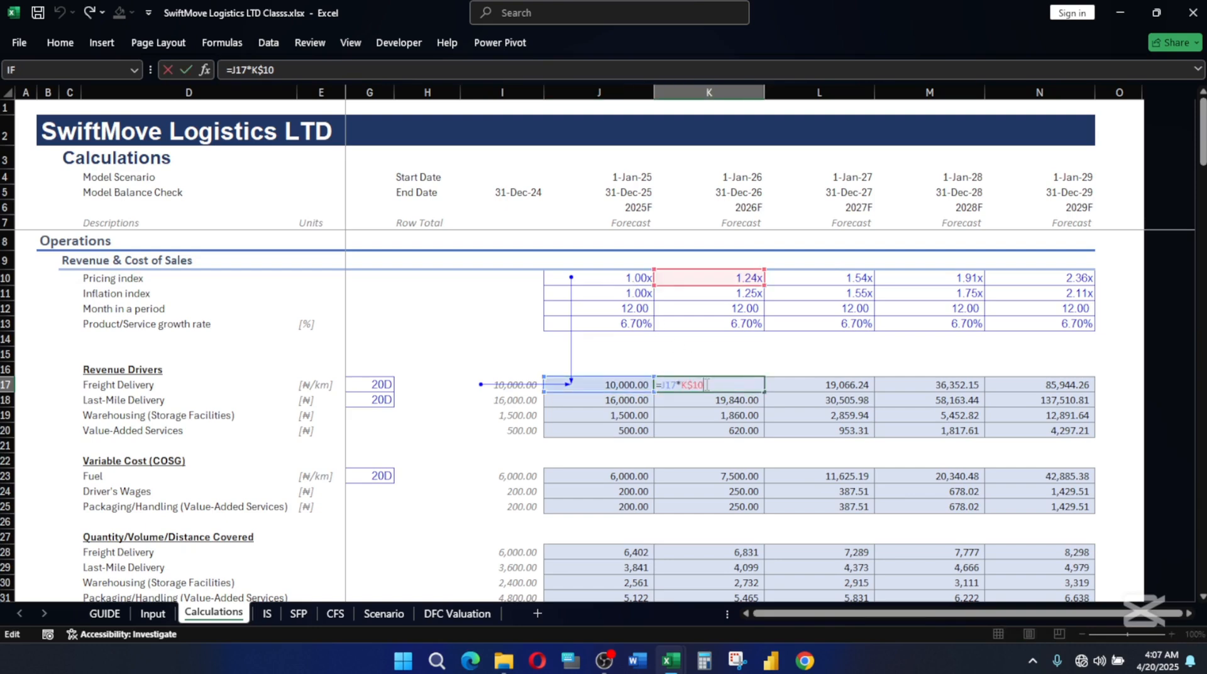
key("Escape")
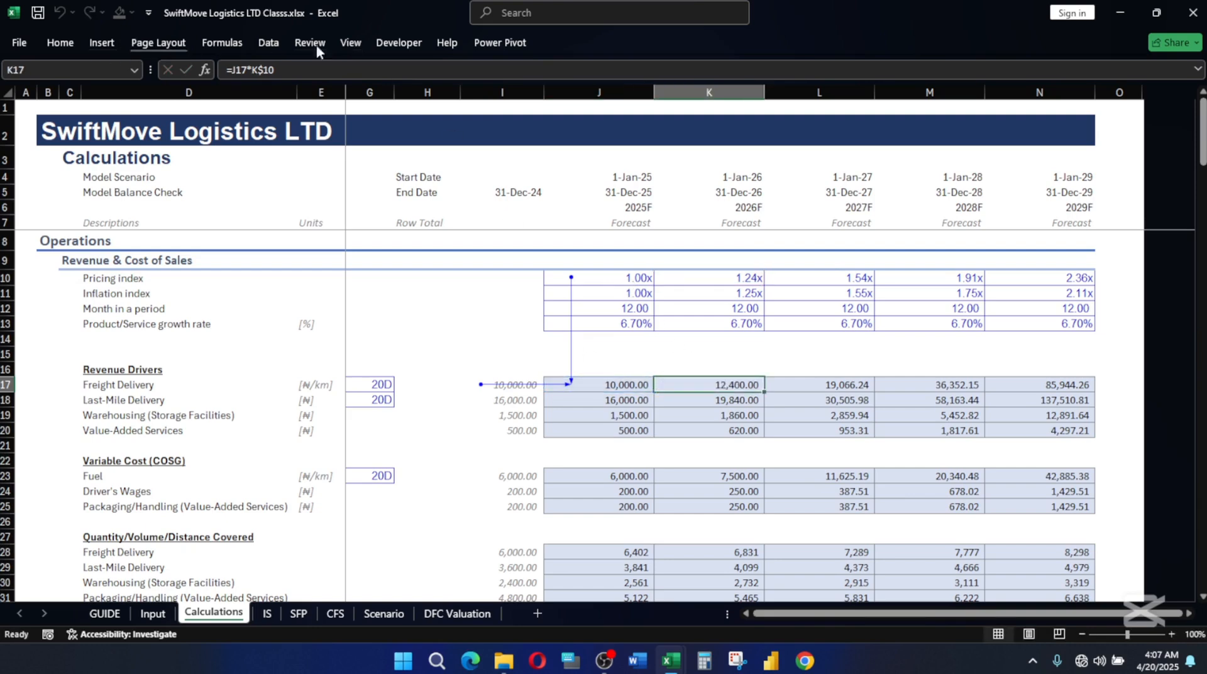
left_click(223, 43)
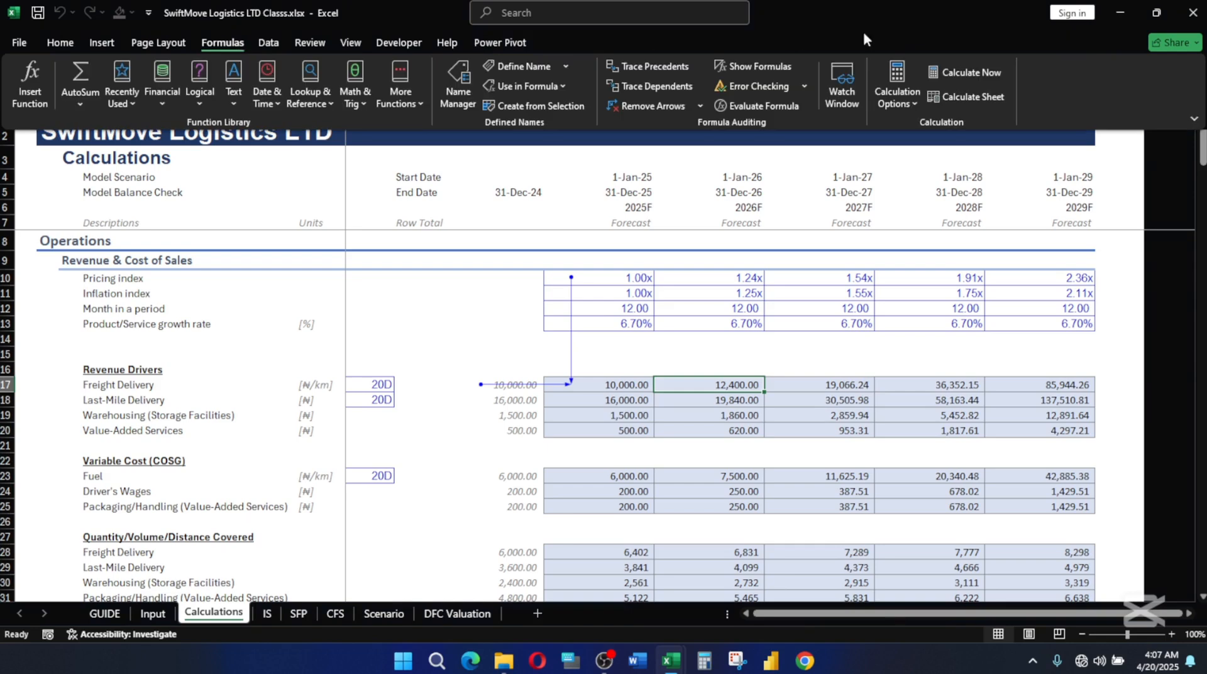
left_click(663, 106)
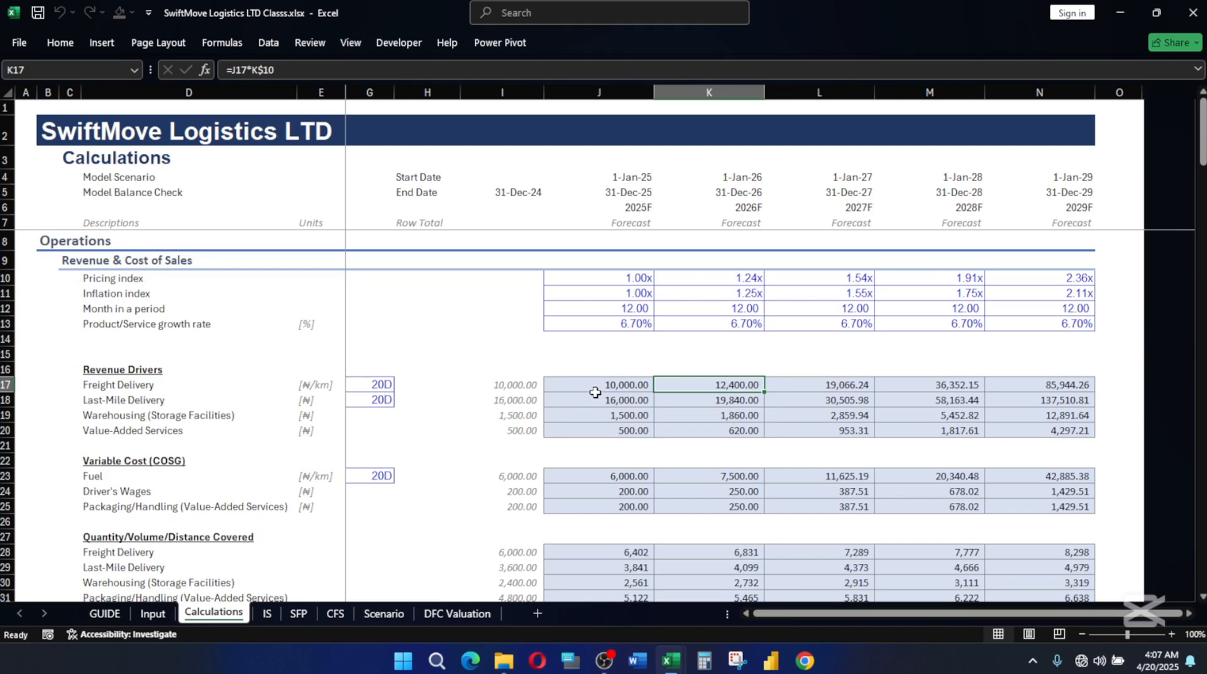
- Check the 2025 Cost of Sales formula in J44 and the Months in a period link in J47
scroll(554, 487, "down", 3)
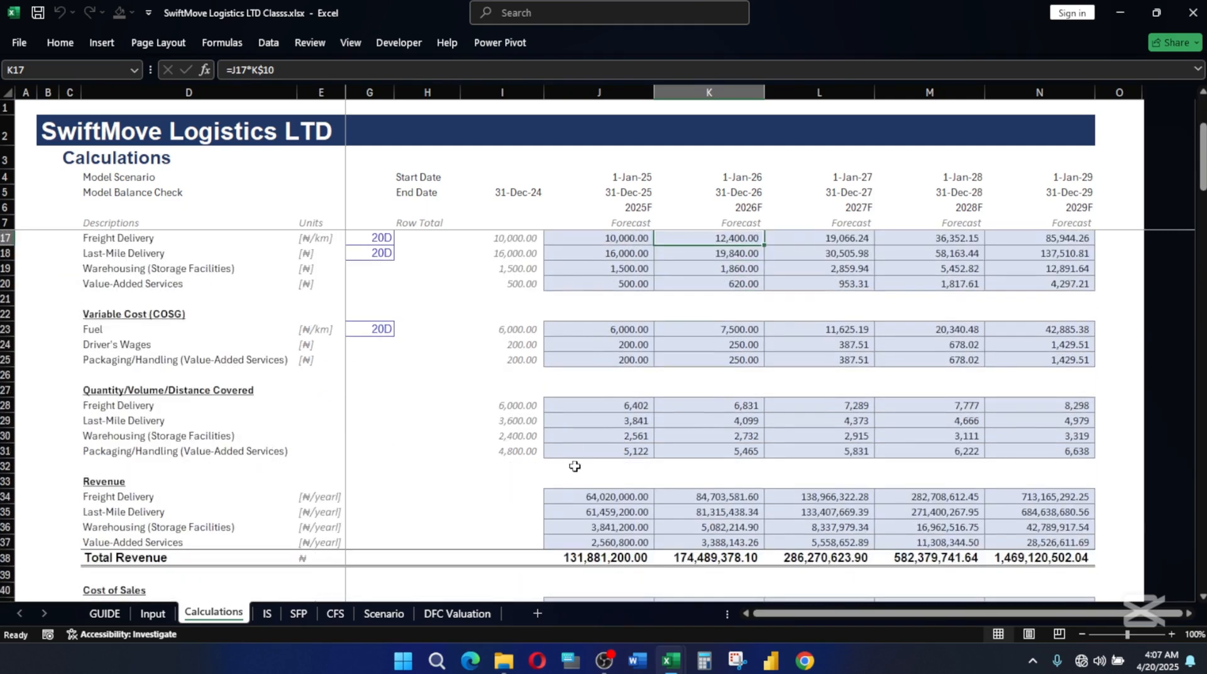
scroll(575, 466, "down", 4)
left_click(608, 468)
double_click(608, 468)
key("Return")
left_click(633, 525)
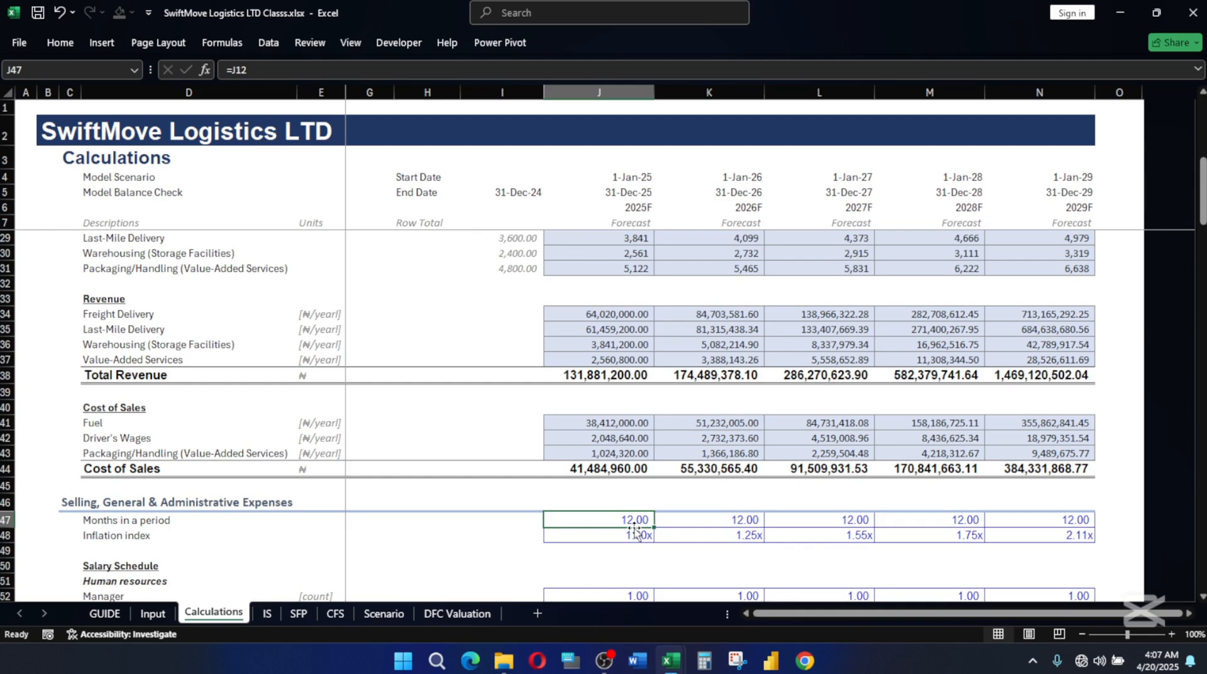
- Review the Calculations sheet from Selling, General & Administrative Expenses down to the Depreciation Schedule, and look briefly at the IS sheet's line items
scroll(641, 522, "down", 3)
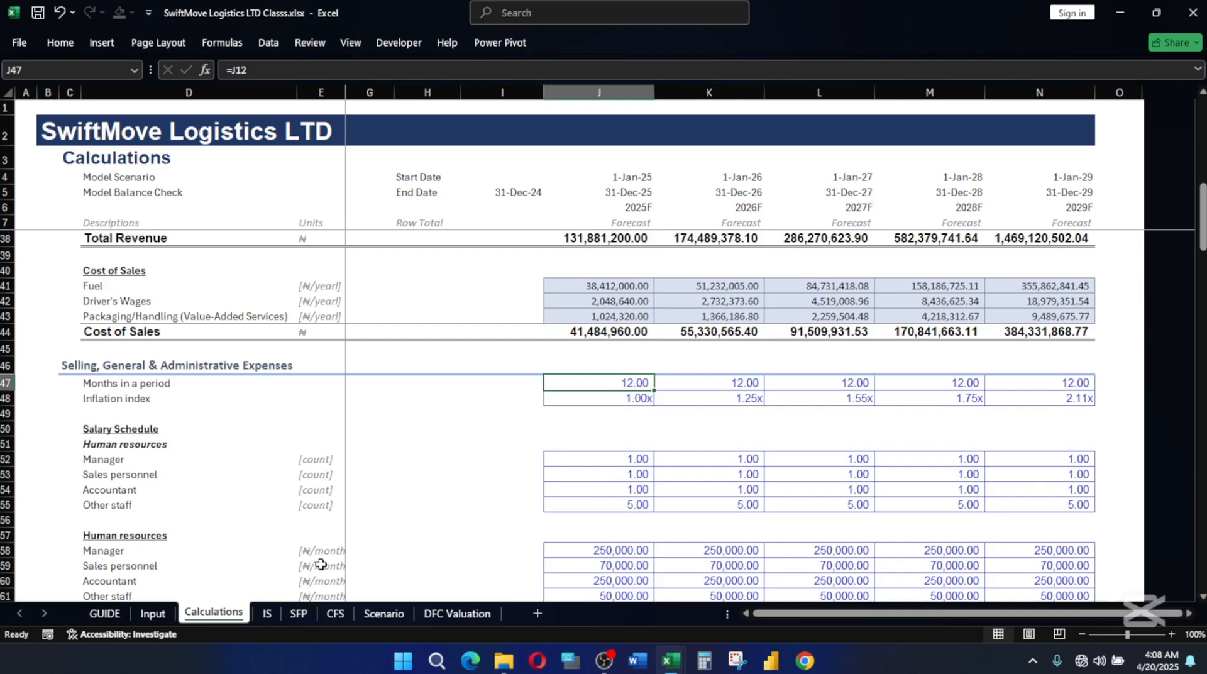
scroll(465, 468, "down", 5)
scroll(490, 462, "down", 9)
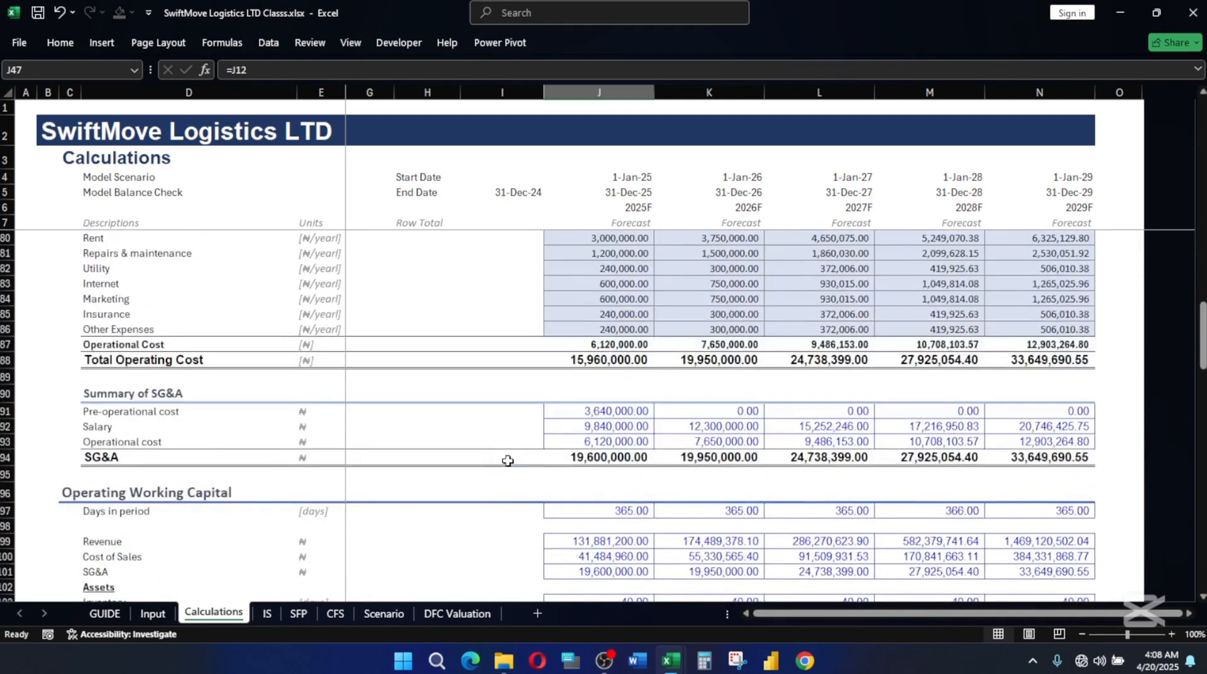
scroll(507, 461, "down", 7)
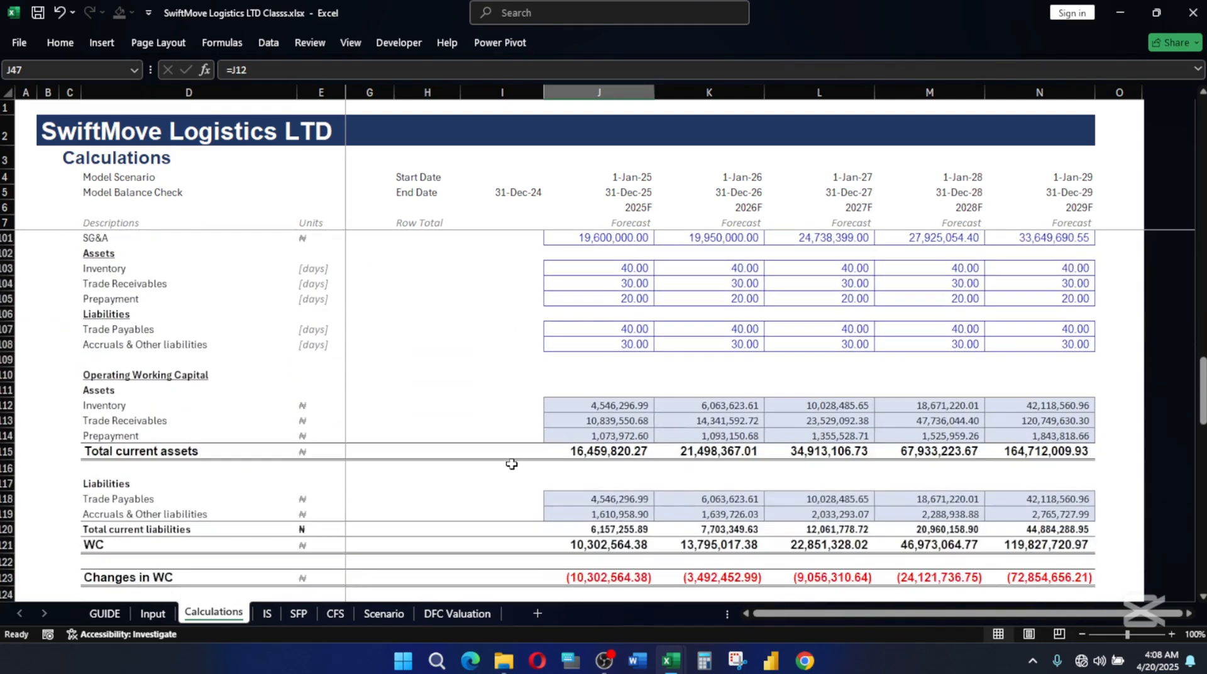
scroll(512, 465, "down", 8)
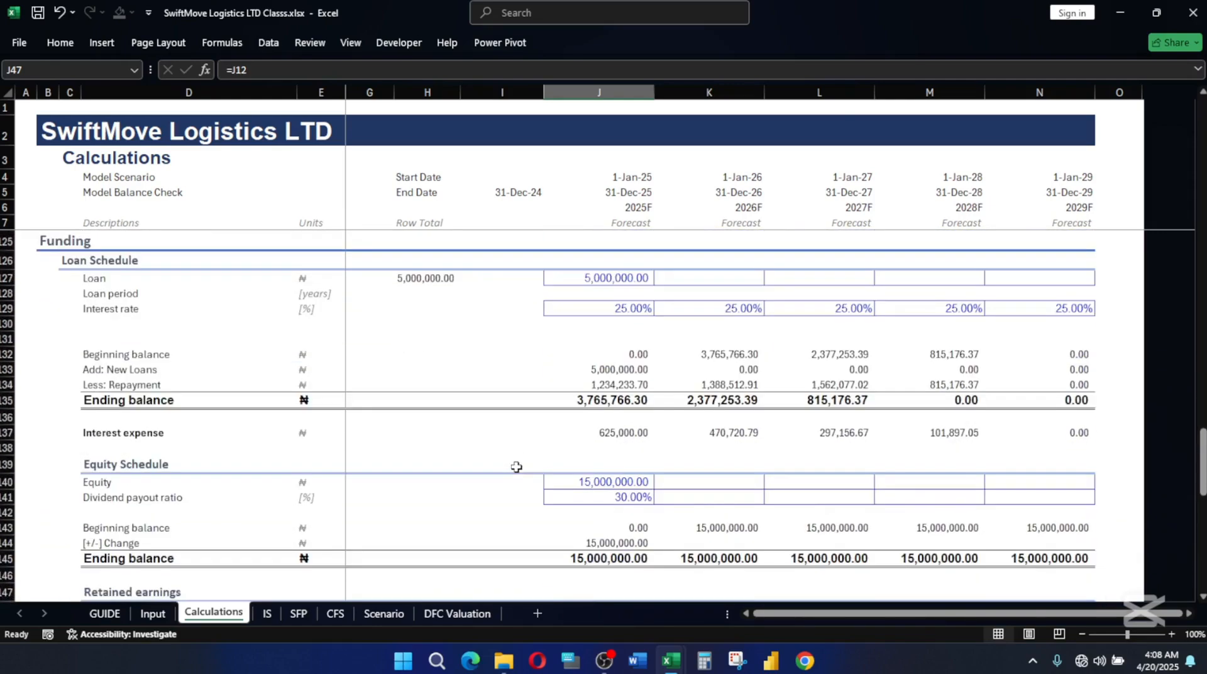
scroll(517, 468, "down", 2)
scroll(517, 468, "down", 5)
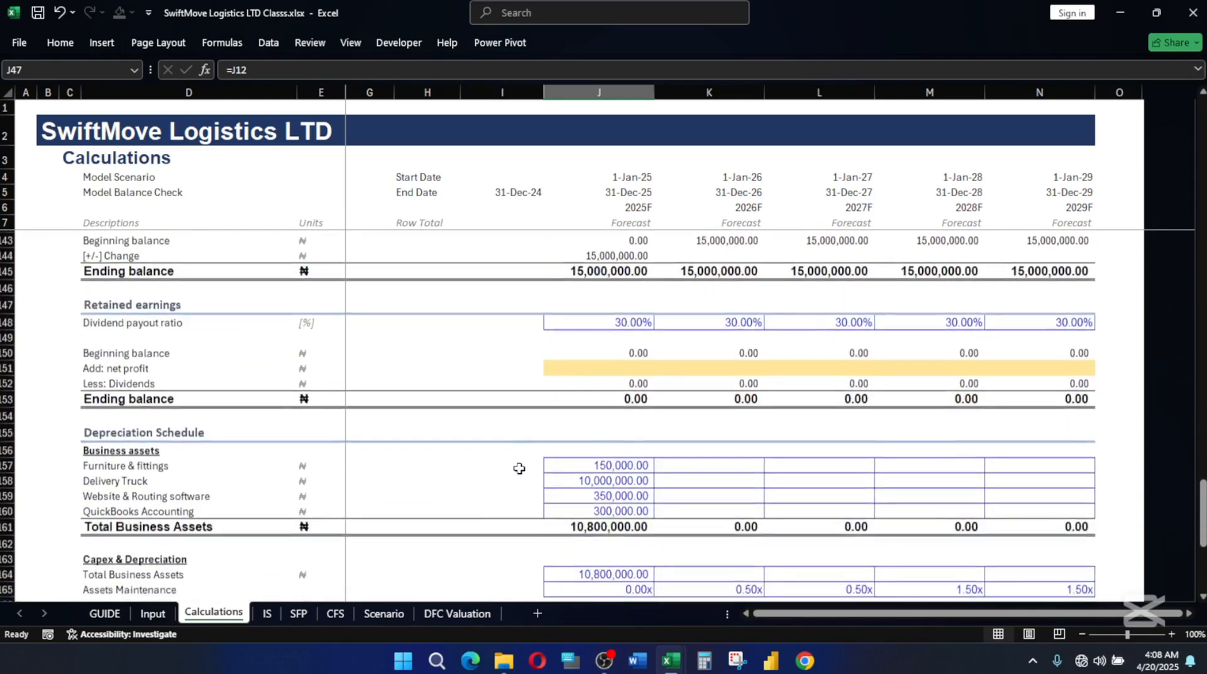
scroll(521, 464, "down", 3)
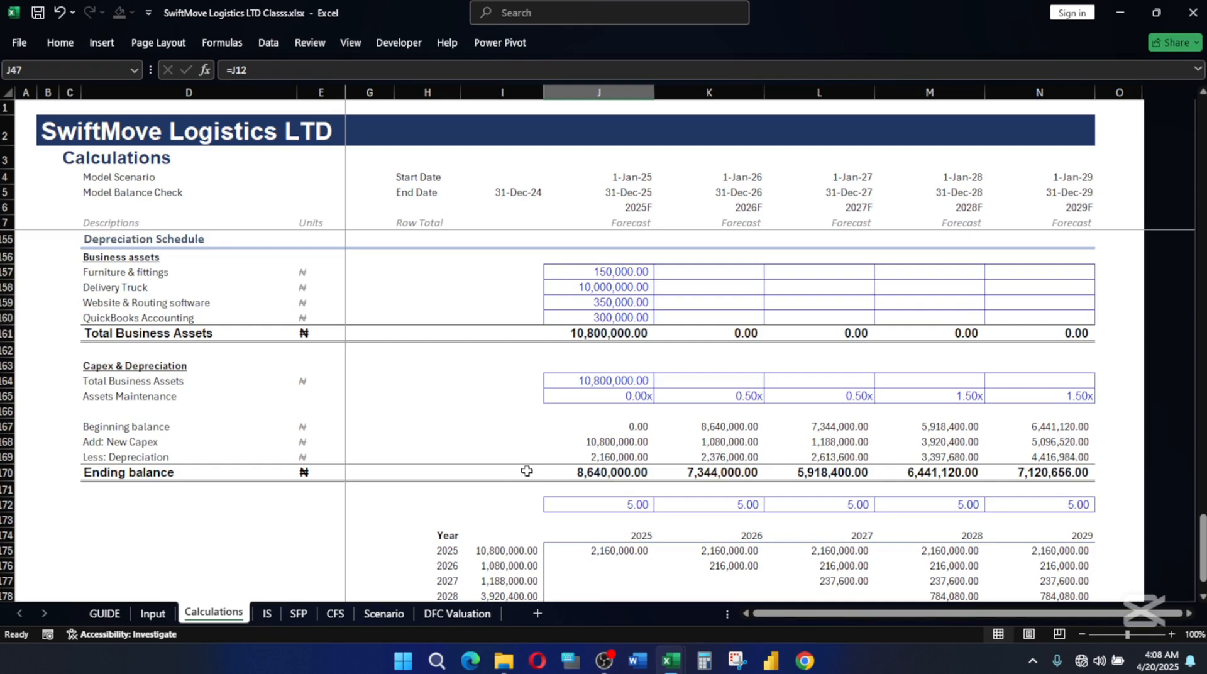
left_click(267, 613)
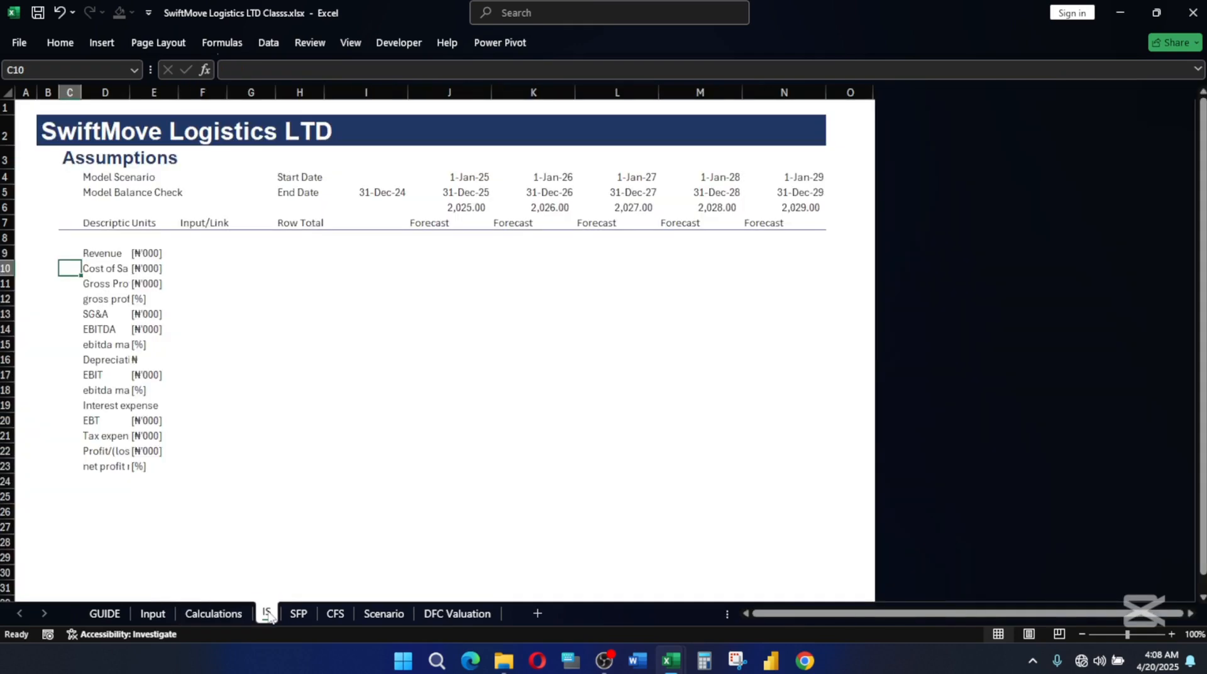
left_click(229, 615)
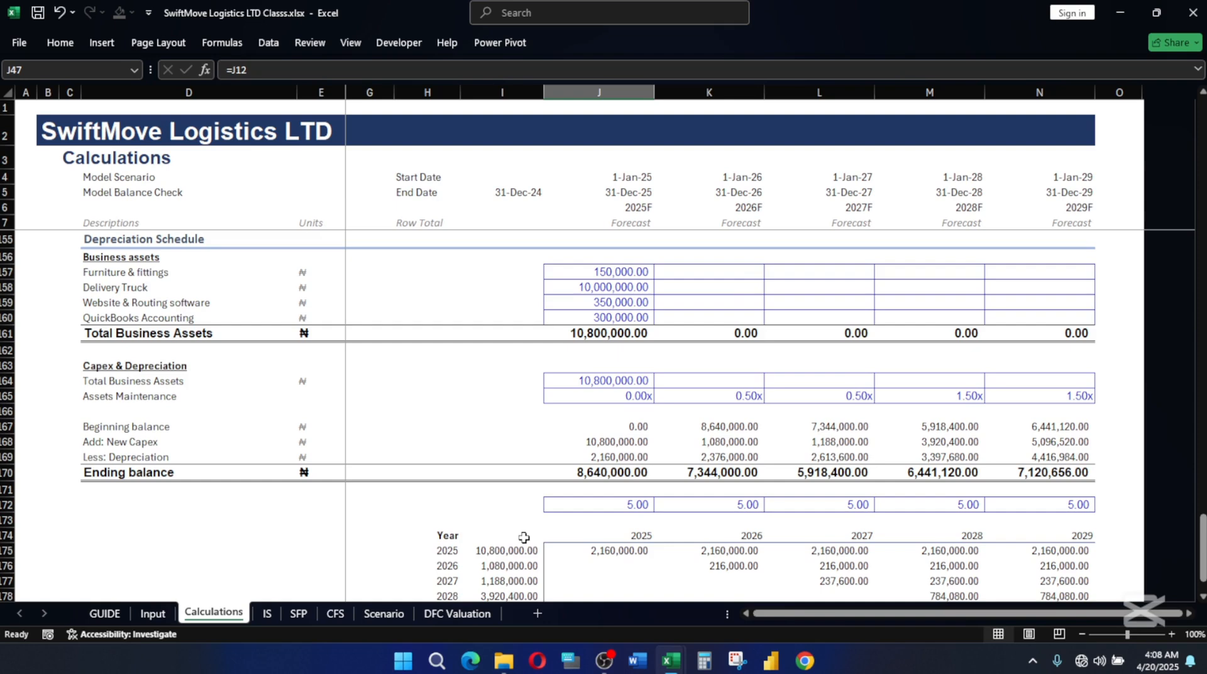